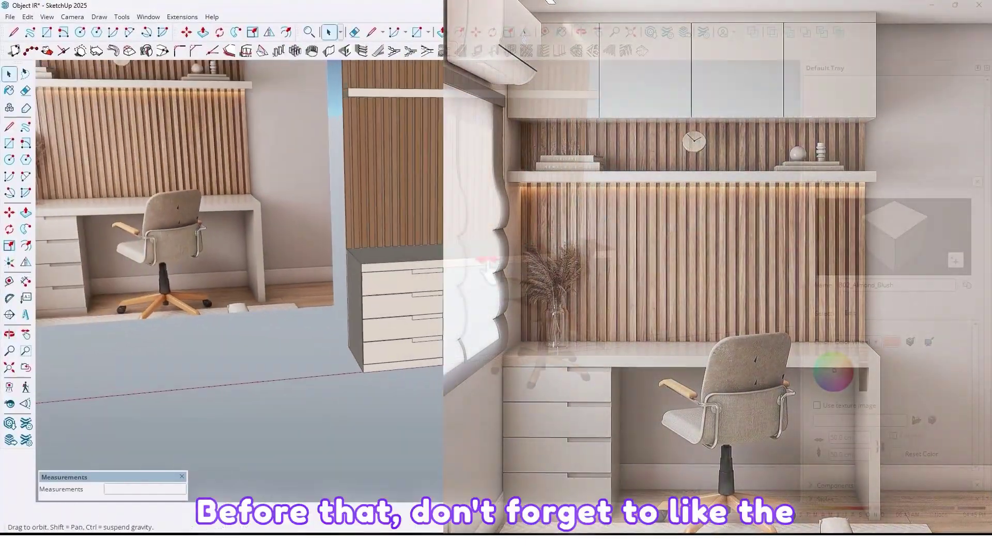
- Examine the workroom reference photo, including its desk, drawers, shelf and upper cabinets, before modelling
mouse_move(487, 266)
middle_mouse_down()
mouse_move(195, 244)
mouse_move(273, 244)
middle_mouse_up()
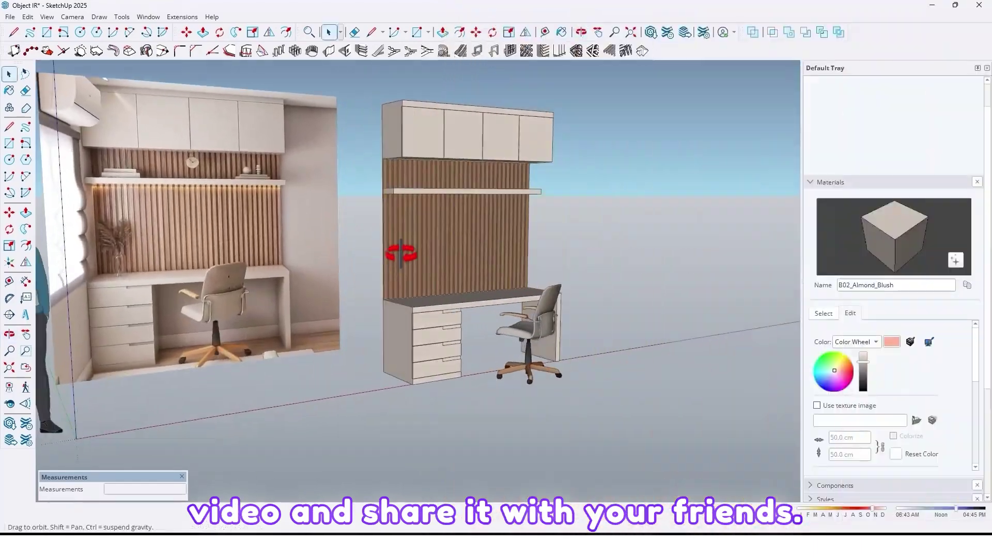
left_click_drag(399, 254, 617, 251)
middle_click_drag(617, 251, 380, 283)
scroll(443, 290, "up", 3)
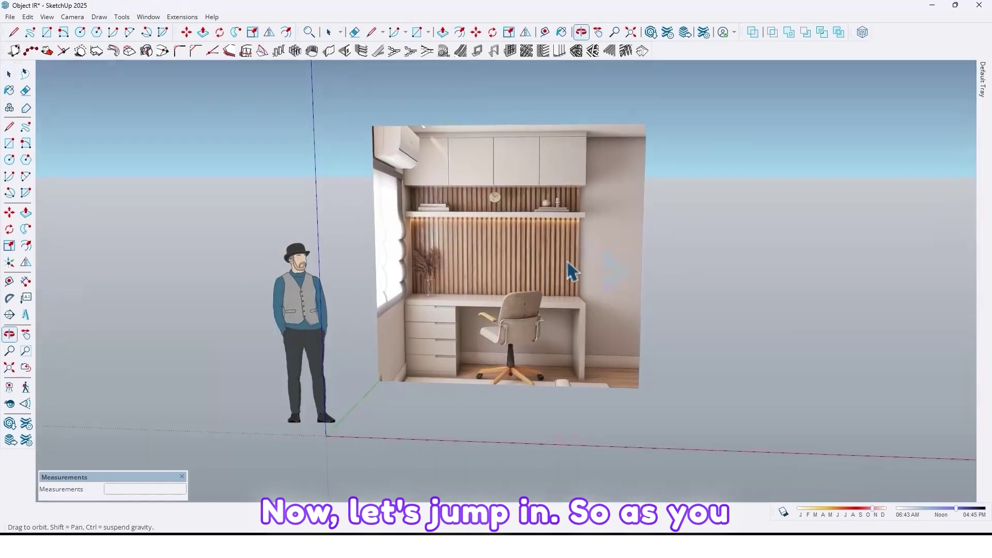
scroll(572, 270, "up", 3)
left_click_drag(589, 270, 611, 295)
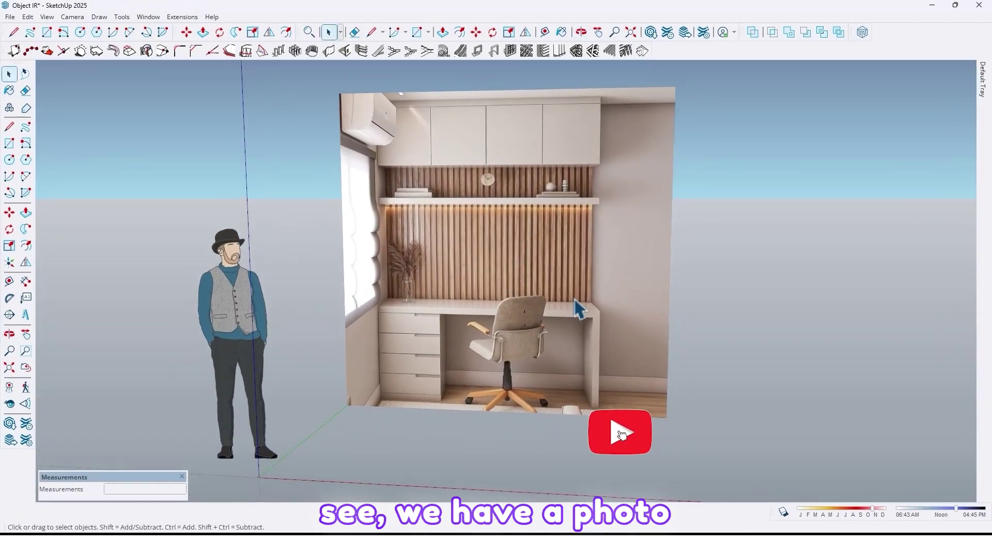
middle_click_drag(531, 250, 449, 300)
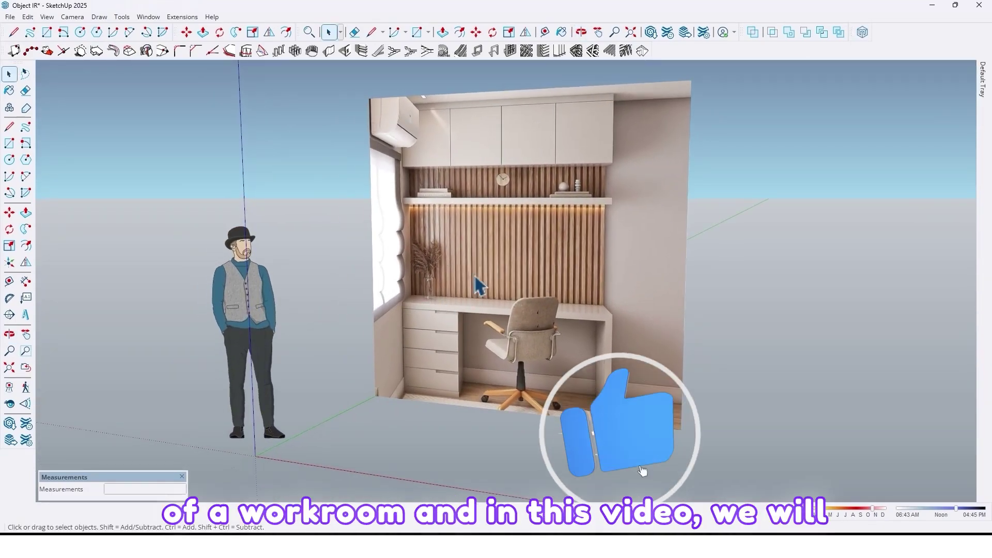
middle_click_drag(483, 228, 462, 337)
scroll(472, 308, "up", 3)
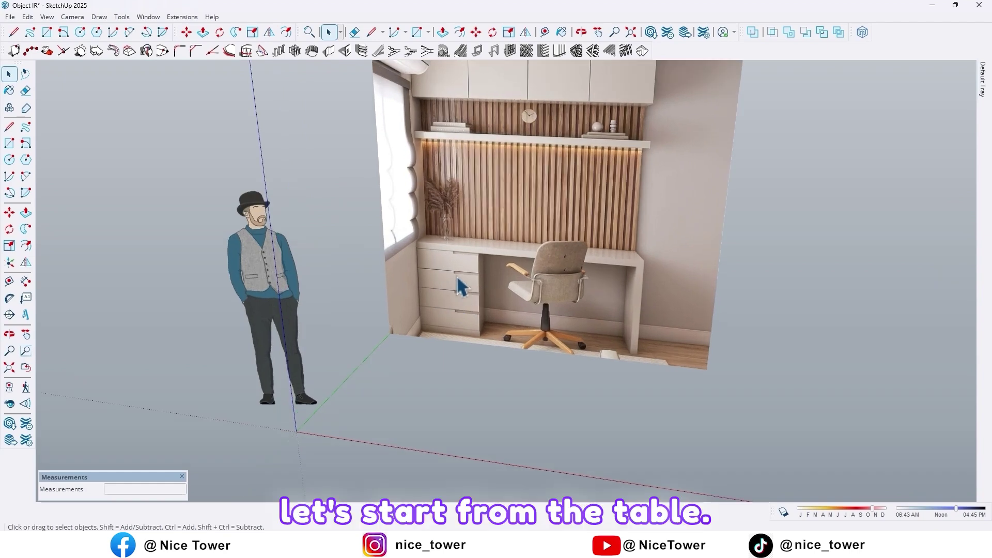
scroll(465, 331, "down", 3)
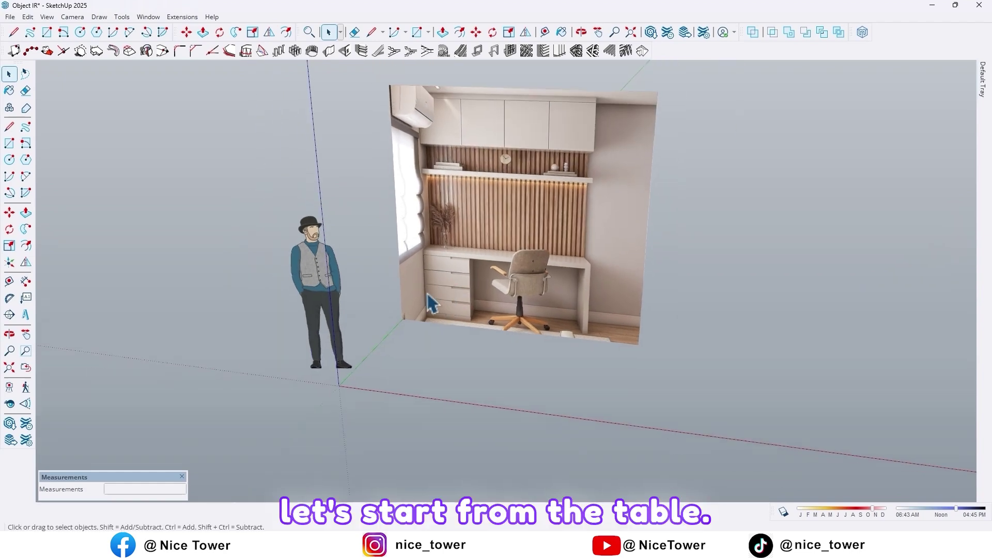
- Draw a 200 by 60 cm rectangle on the ground, starting at the origin and running along the red axis
left_click(10, 145)
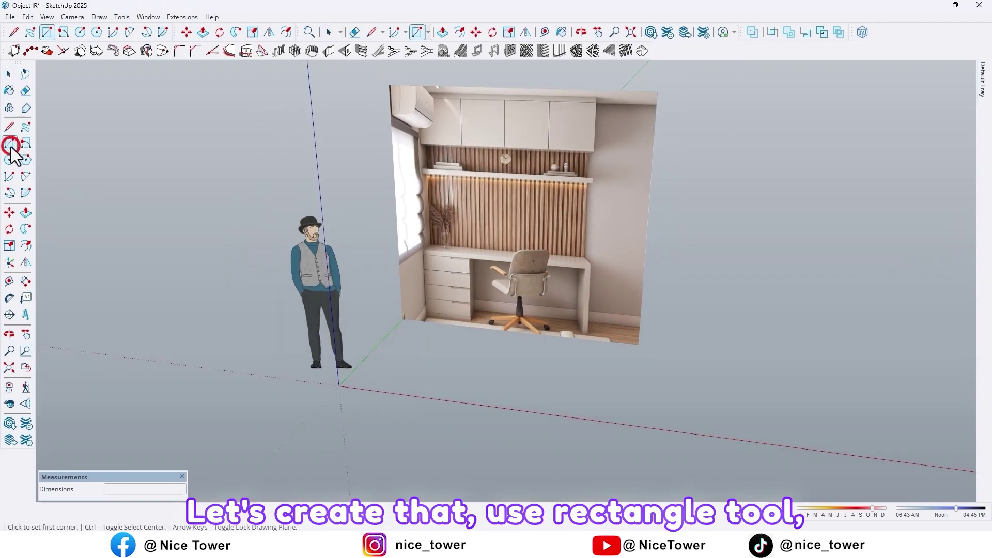
left_click(339, 385)
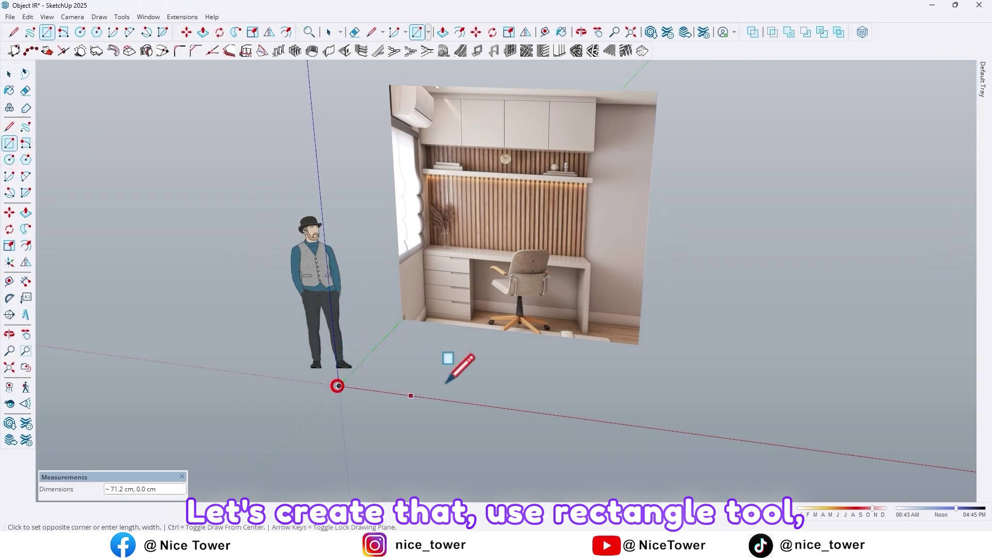
middle_click_drag(564, 382, 593, 369)
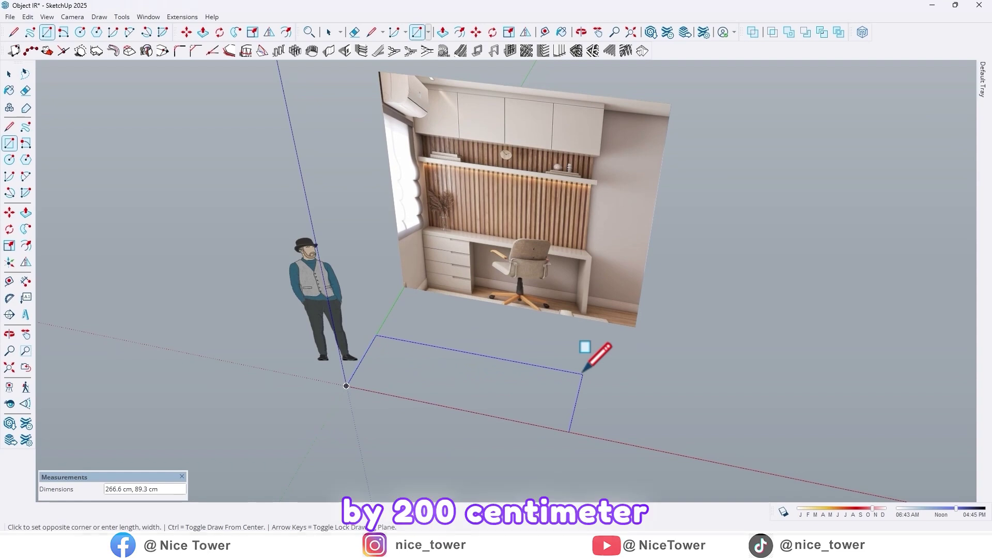
type("200,60")
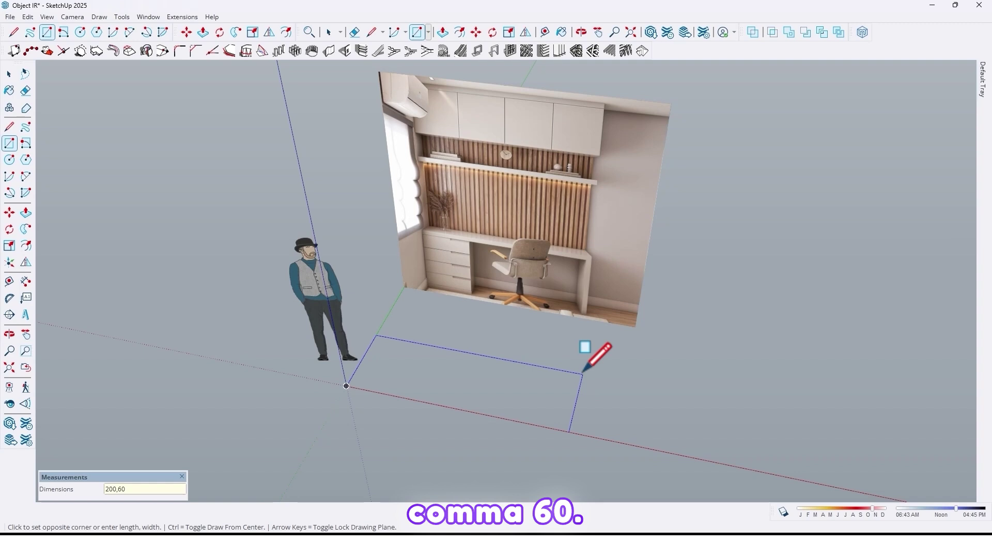
key("Return")
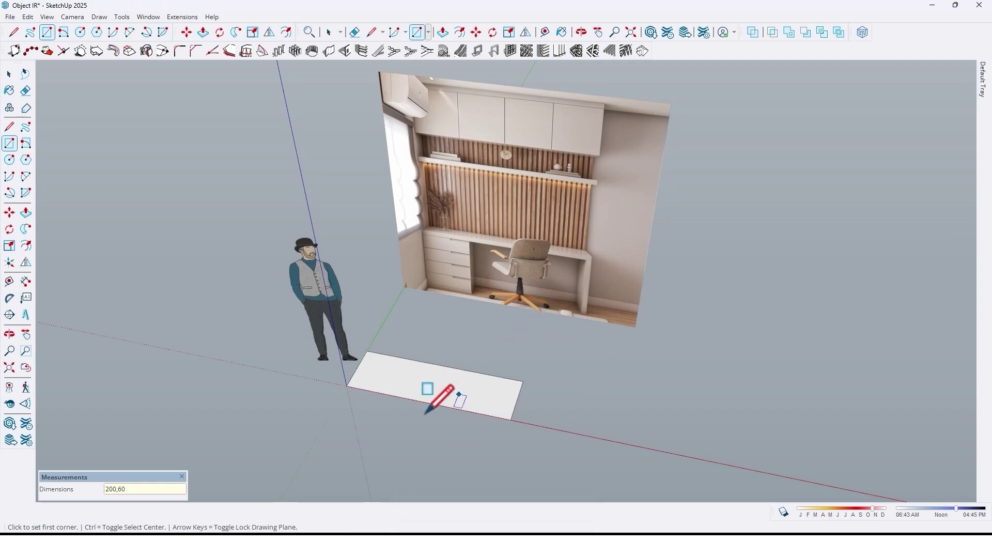
- Extrude the ground rectangle upward 80 cm with Push/Pull to form the desk block
middle_click_drag(425, 414, 401, 336)
scroll(374, 385, "up", 2)
middle_click_drag(374, 385, 376, 367)
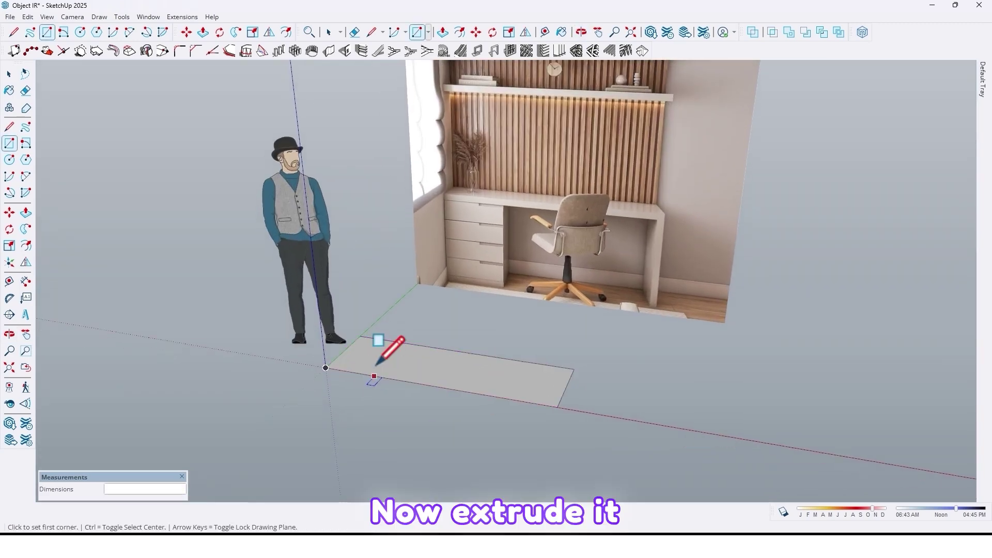
key("p")
left_click(396, 368)
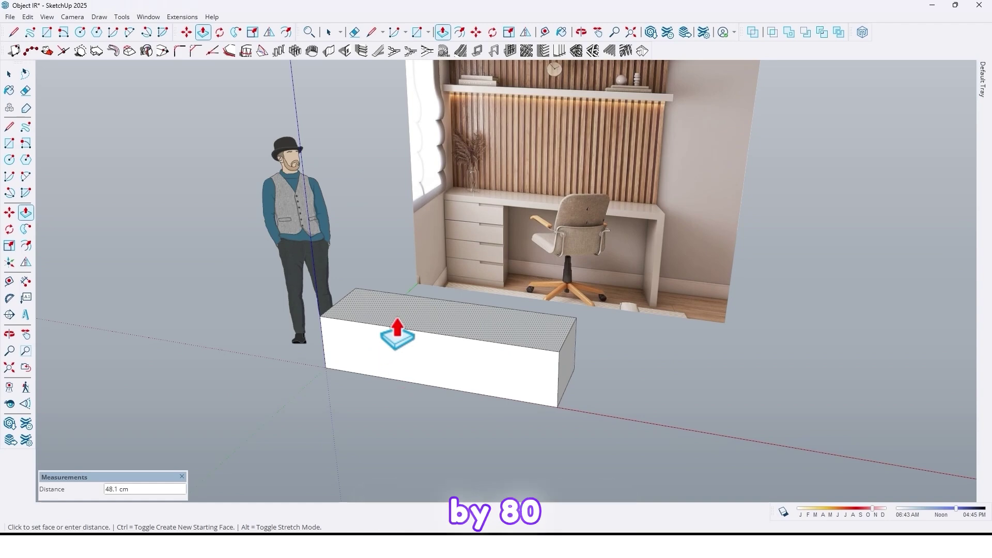
key("Return")
- Offset the outline of the desk block's front face 6 cm inward
key("o")
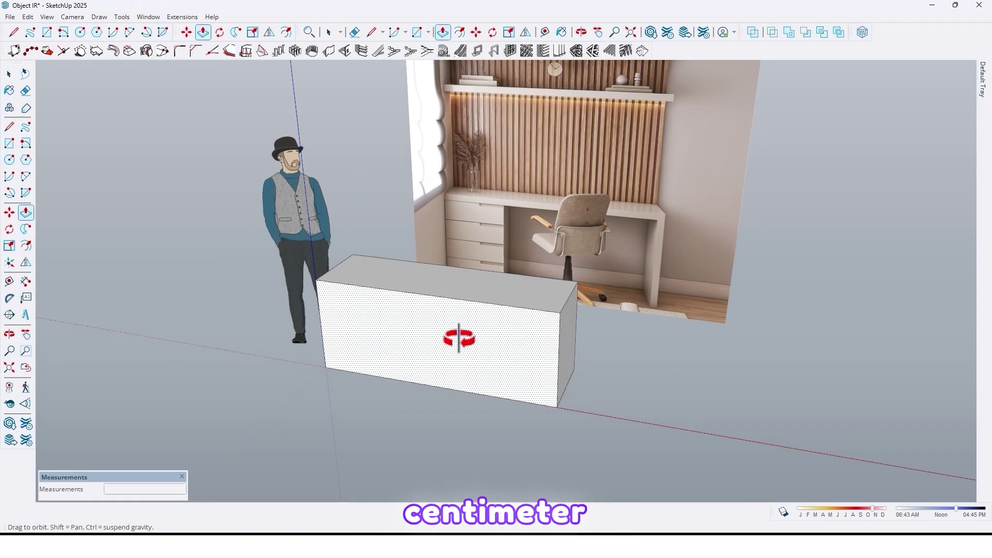
left_click_drag(456, 328, 514, 311)
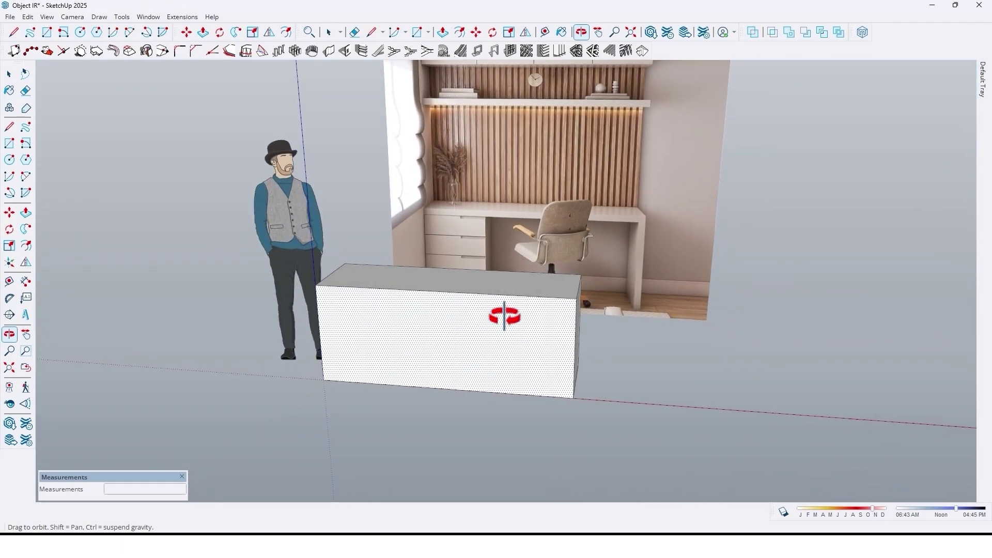
key("p")
scroll(440, 326, "up", 1)
middle_click_drag(432, 326, 436, 325)
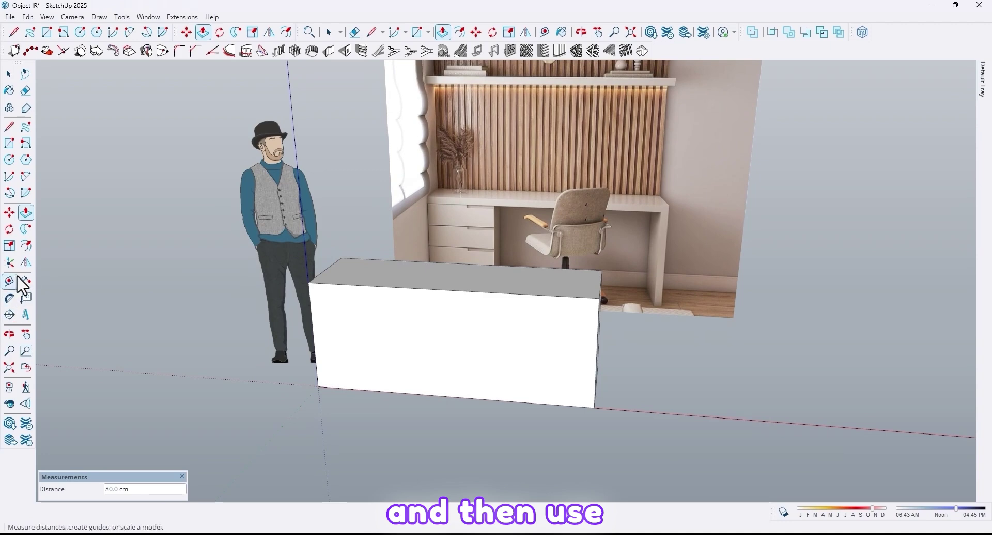
left_click(25, 245)
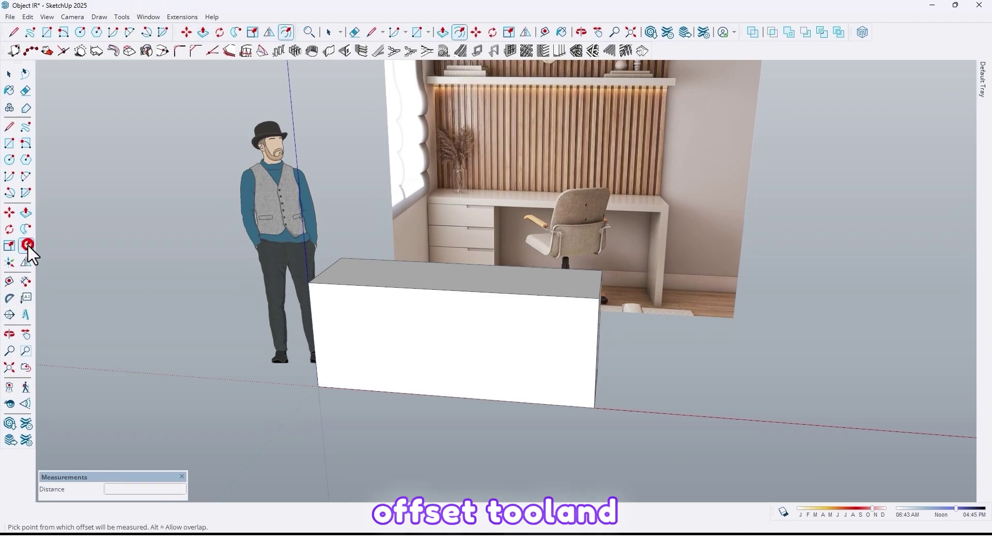
left_click(439, 308)
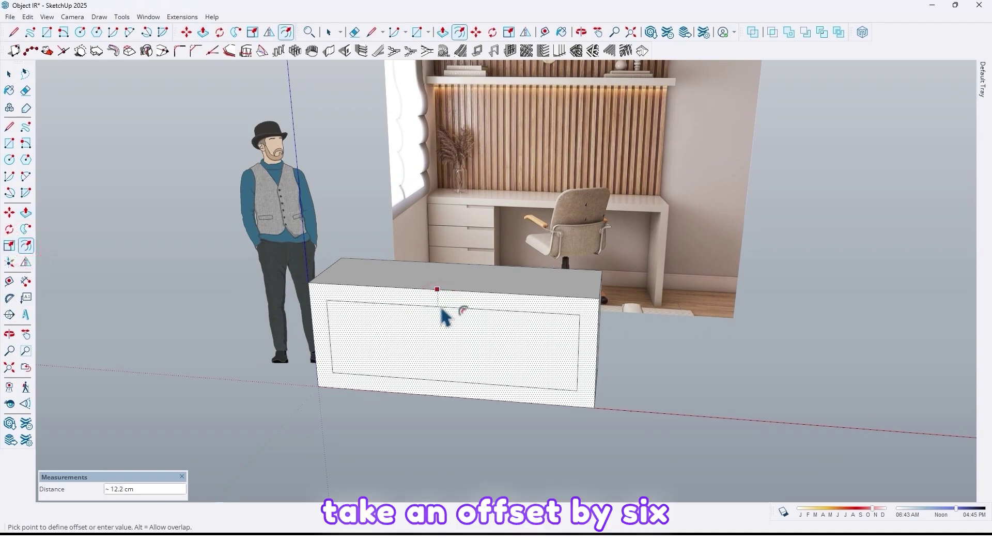
type("6")
key("Return")
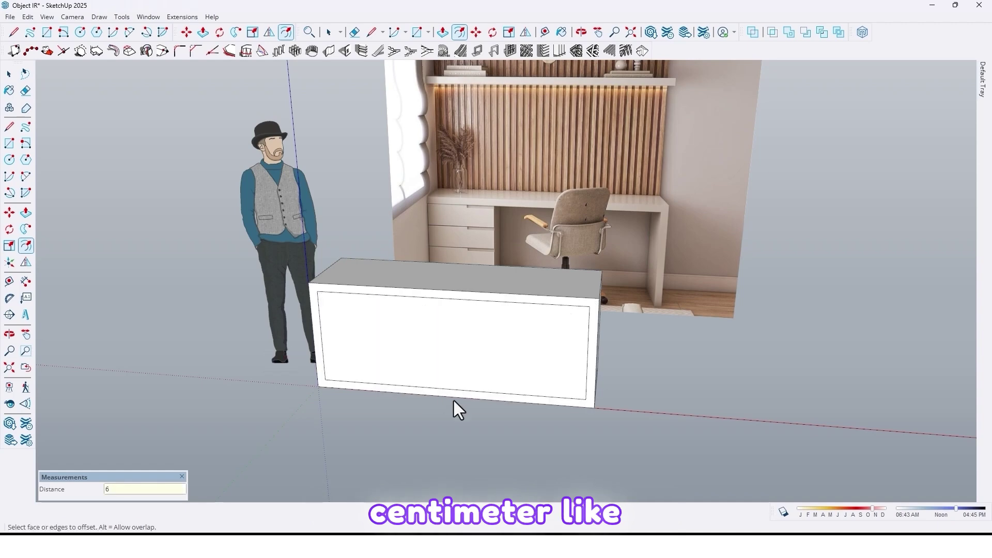
- Scale the inner front face so it reaches the block's left edge and its bottom edge
key("space")
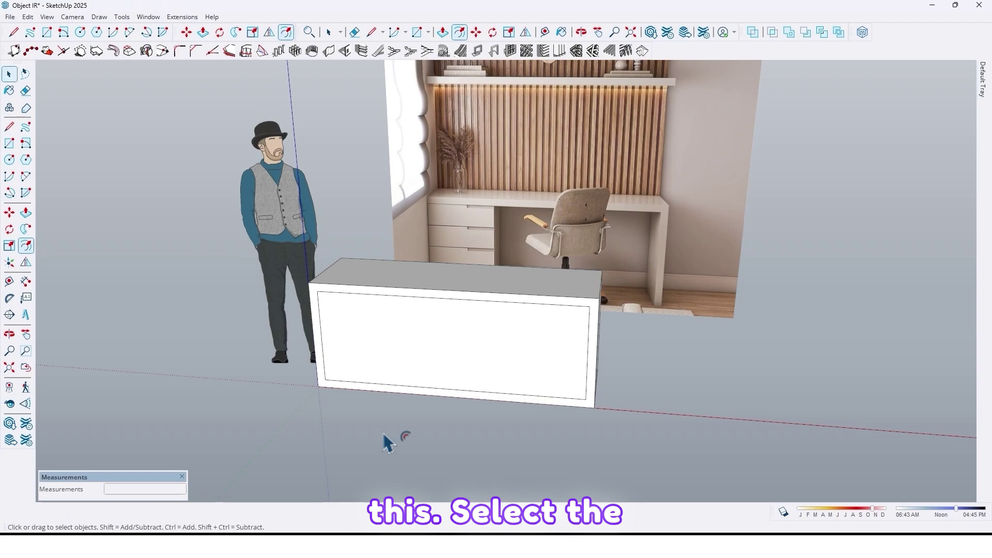
left_click(412, 356)
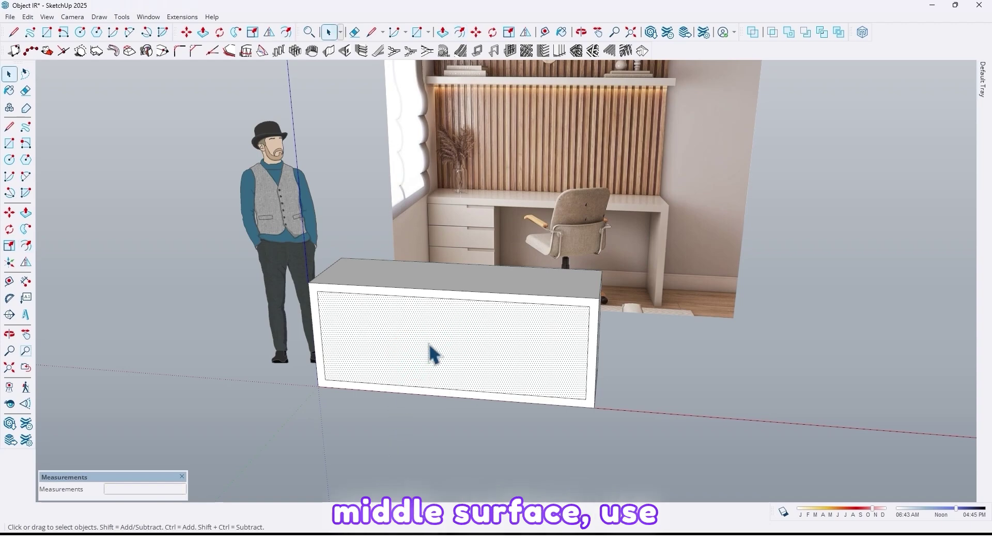
left_click(10, 246)
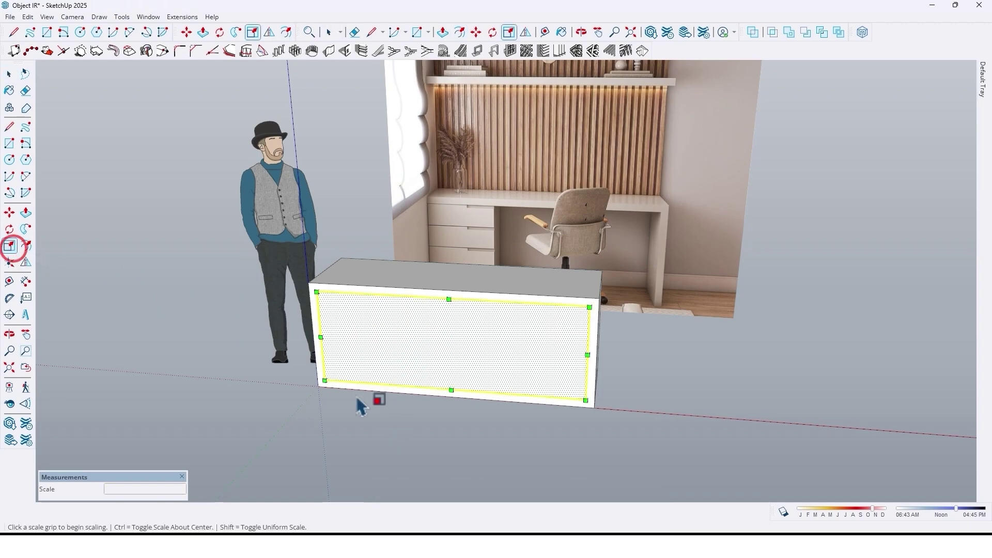
left_click(321, 337)
left_click(314, 346)
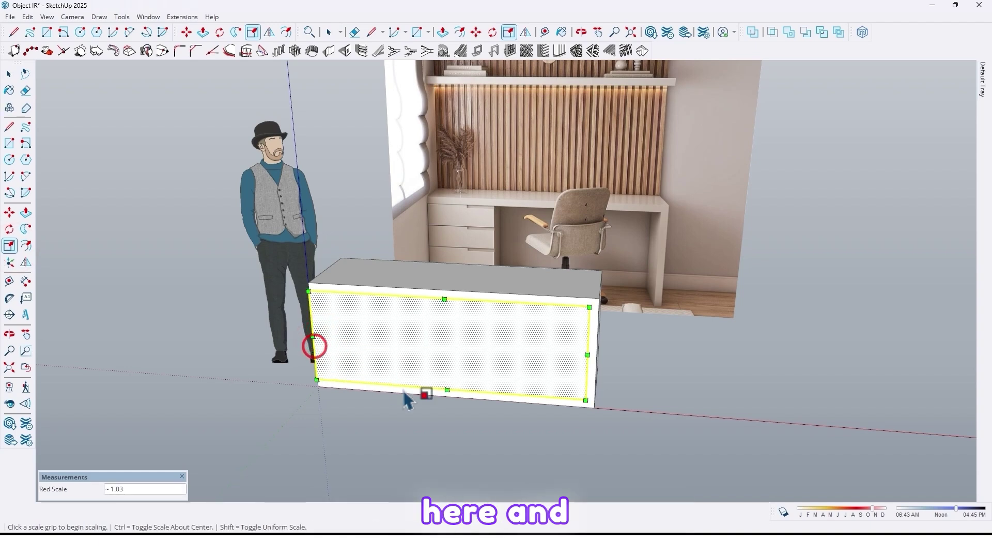
left_click(448, 388)
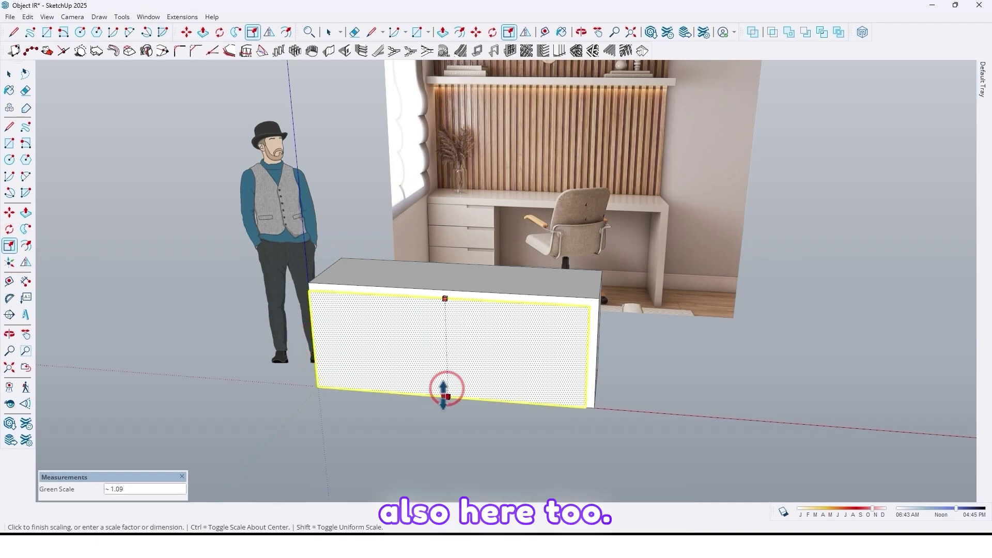
left_click(428, 395)
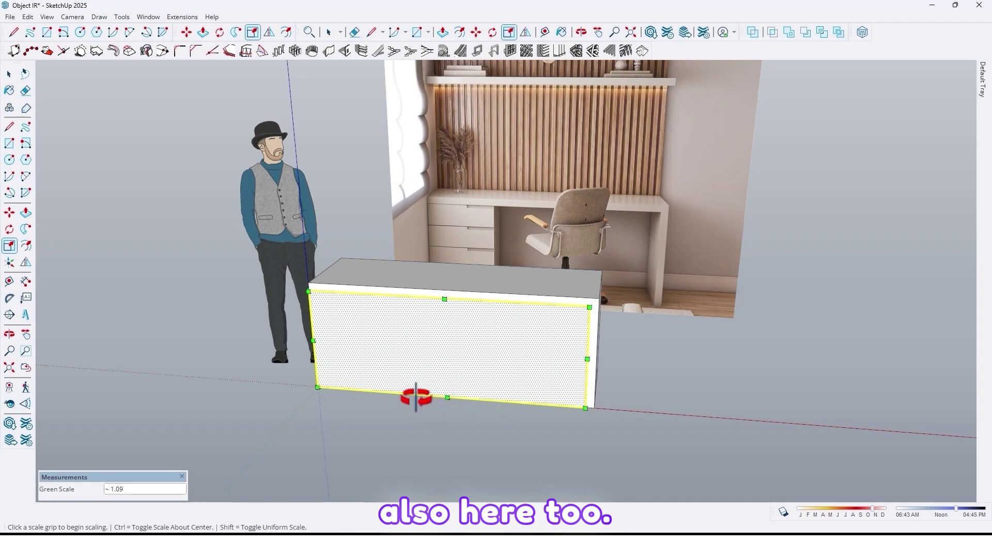
middle_click_drag(416, 398, 484, 391)
key("space")
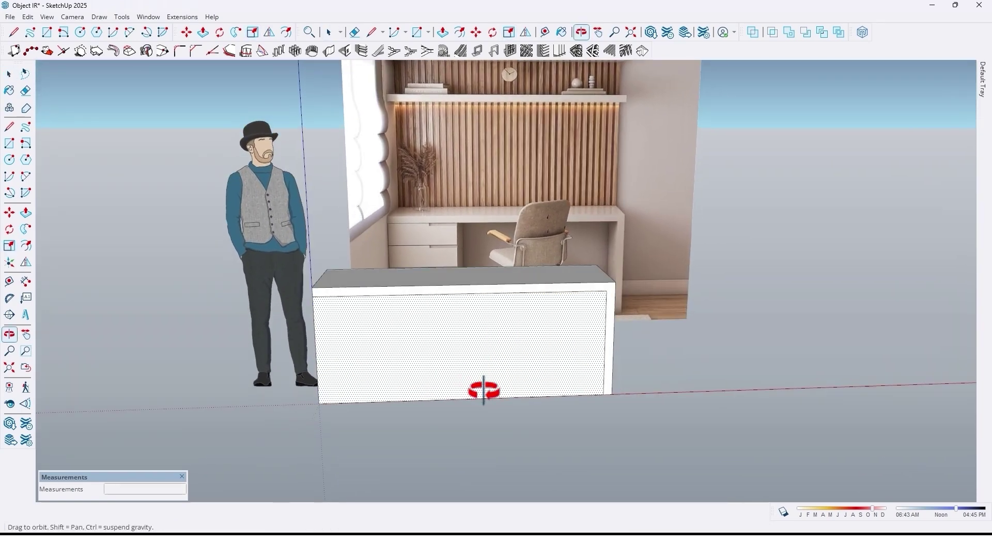
left_click_drag(484, 391, 402, 398)
key("space")
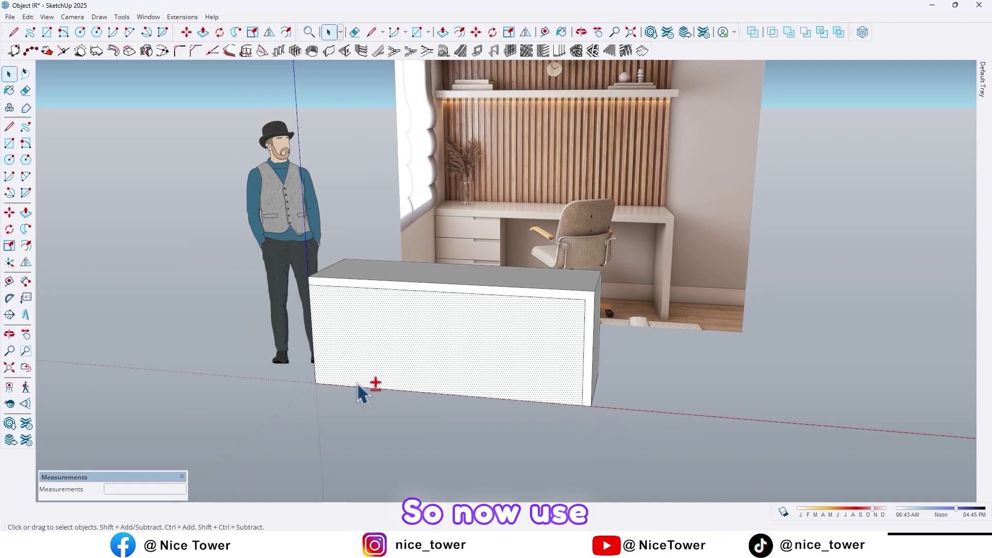
- Copy the front face's left vertical edge 60 cm along the red axis to mark off the drawer section
scroll(370, 372, "up", 3)
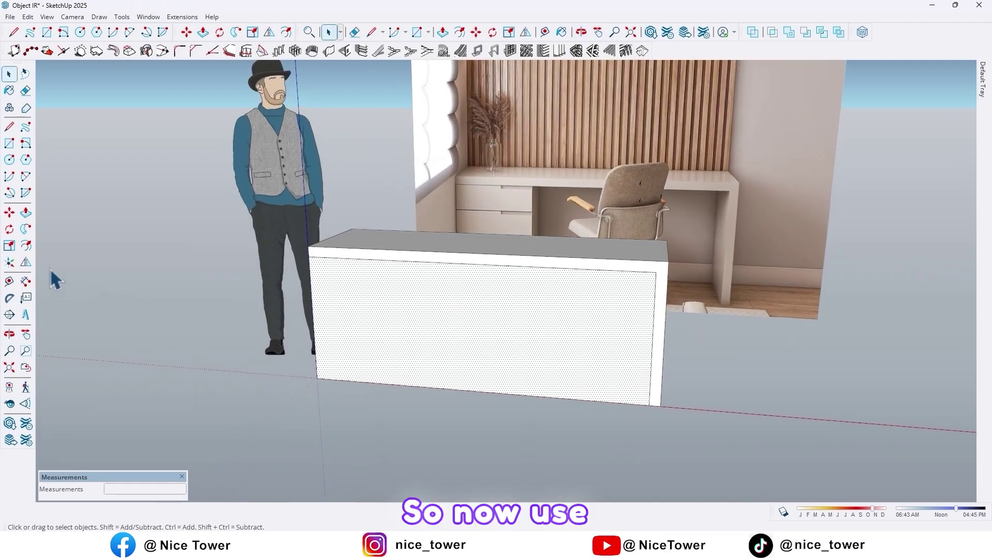
left_click(10, 213)
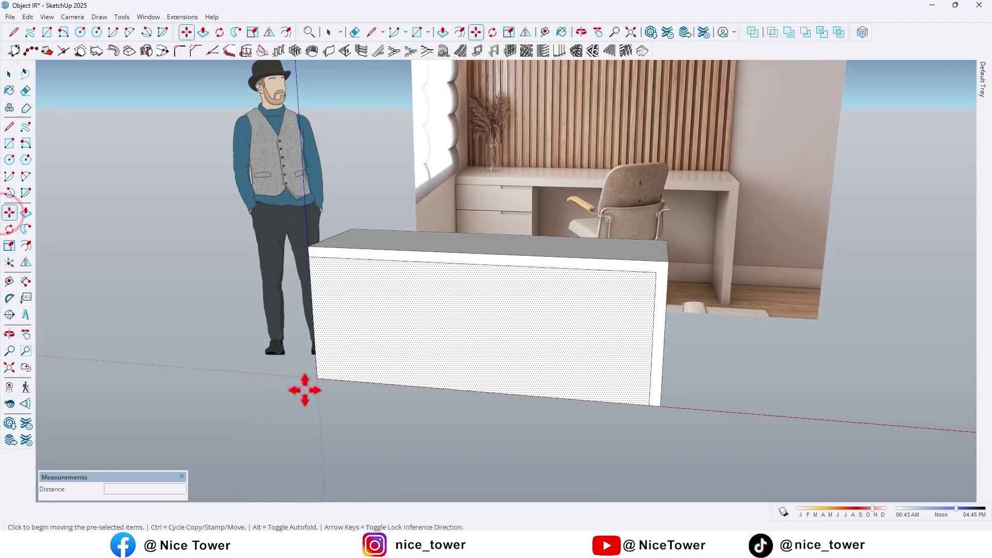
key("Escape")
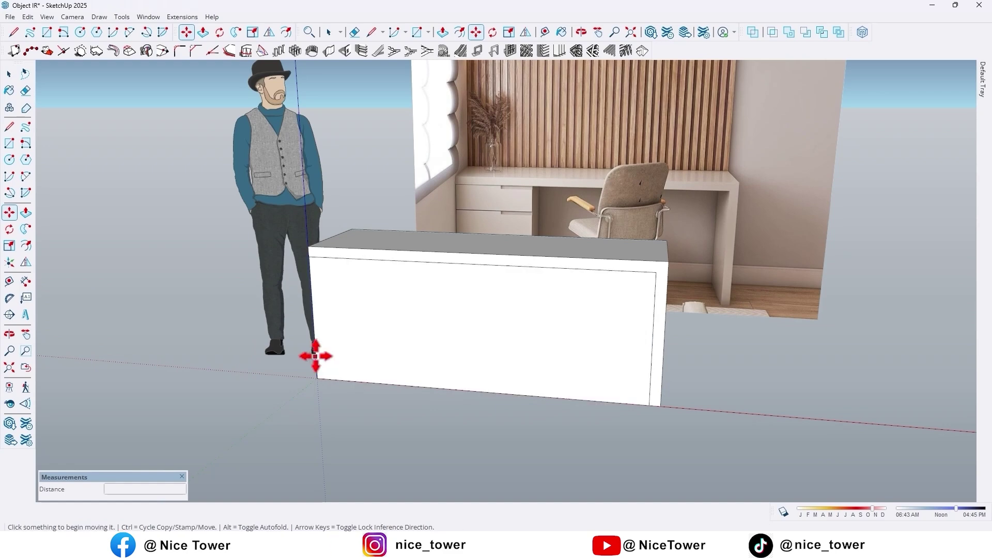
left_click(315, 356)
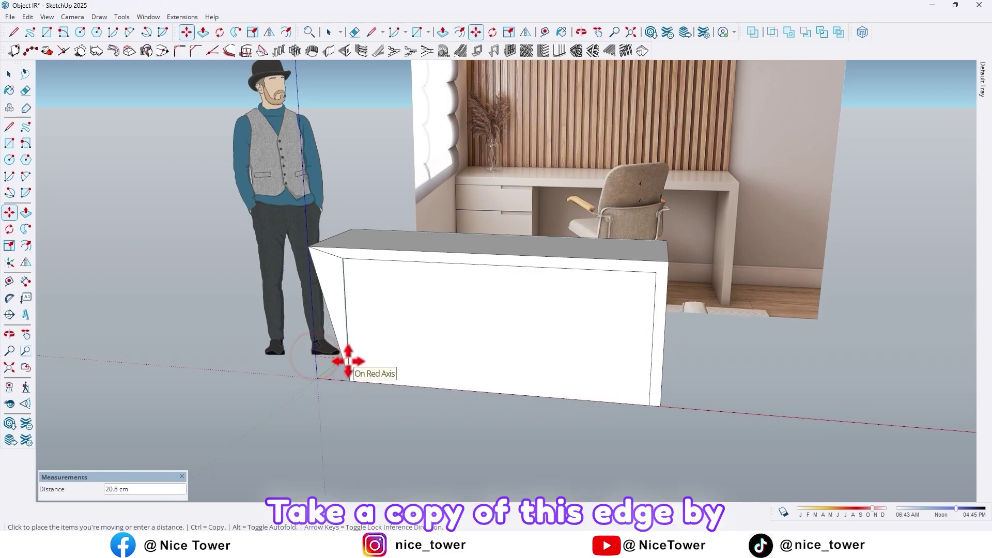
key("ctrl")
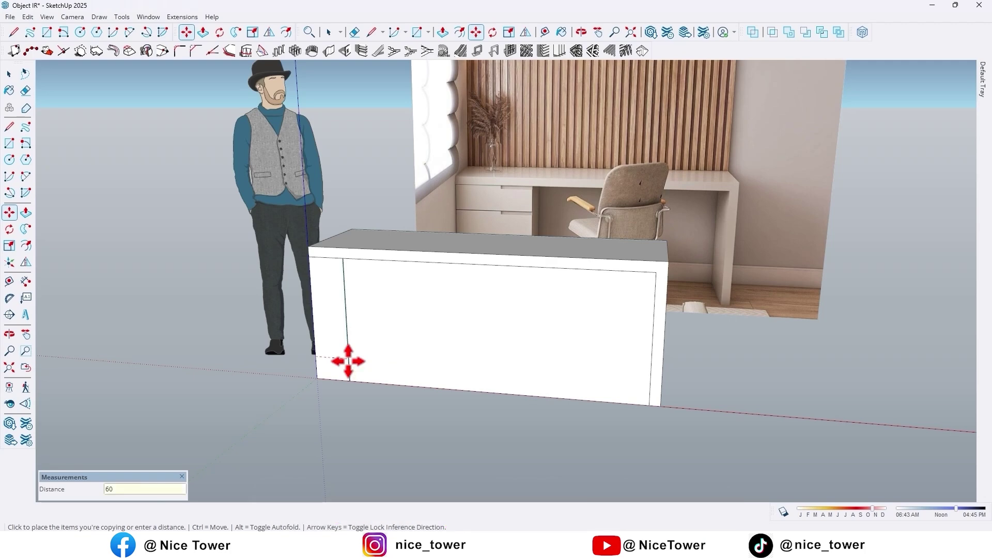
type("60")
key("Return")
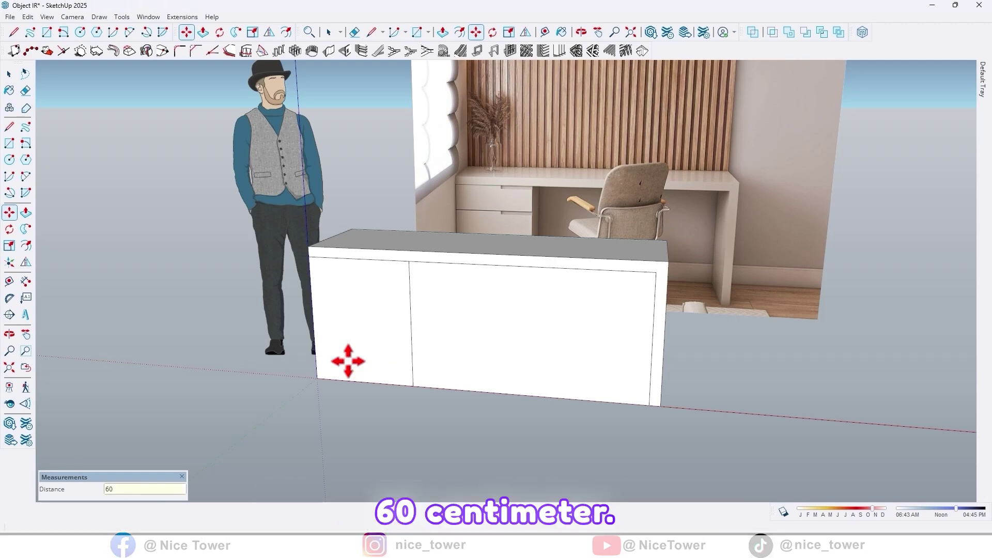
- Push the large front panel beside the drawer section 60 cm through the desk block to open the legroom
mouse_move(412, 334)
middle_mouse_down()
mouse_move(353, 358)
mouse_move(354, 338)
middle_mouse_up()
key("m")
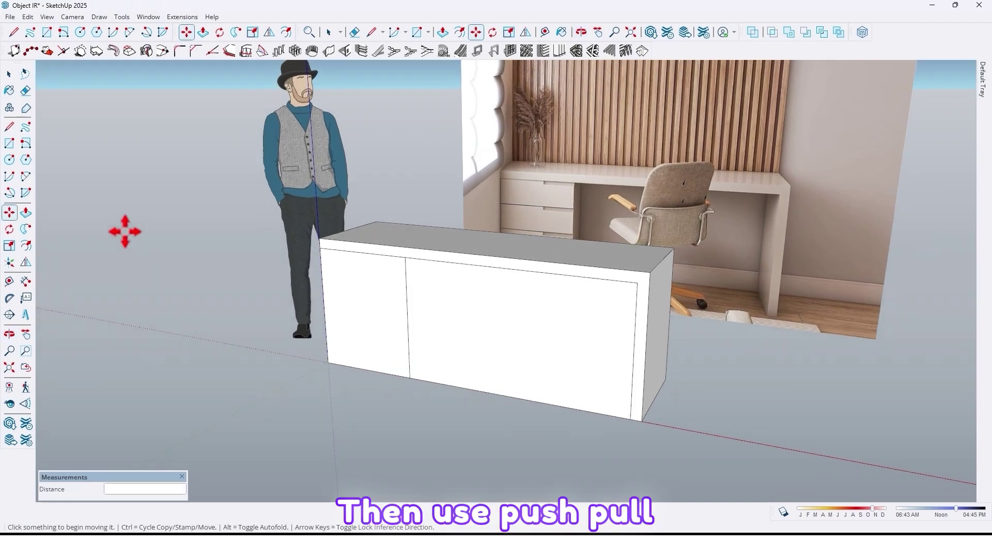
left_click(26, 212)
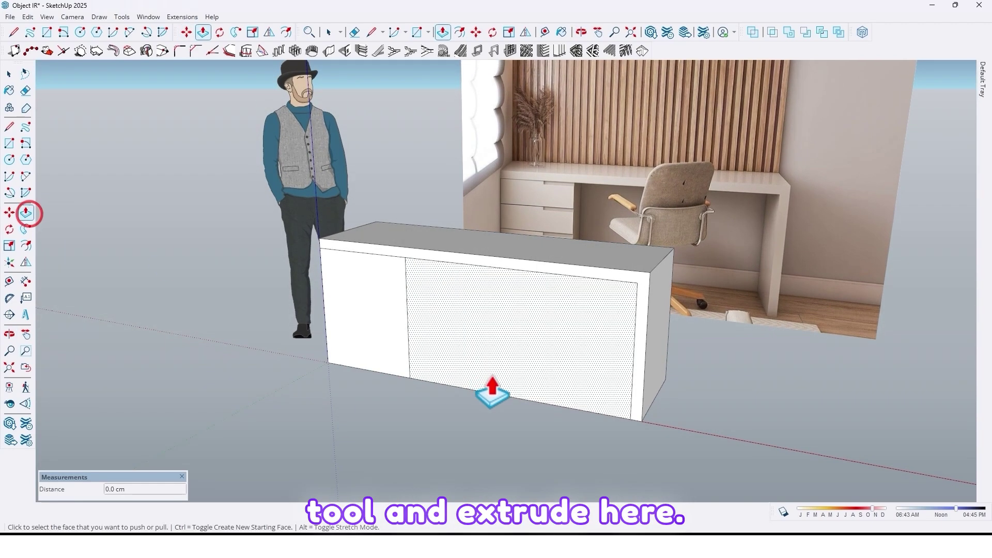
left_click(489, 377)
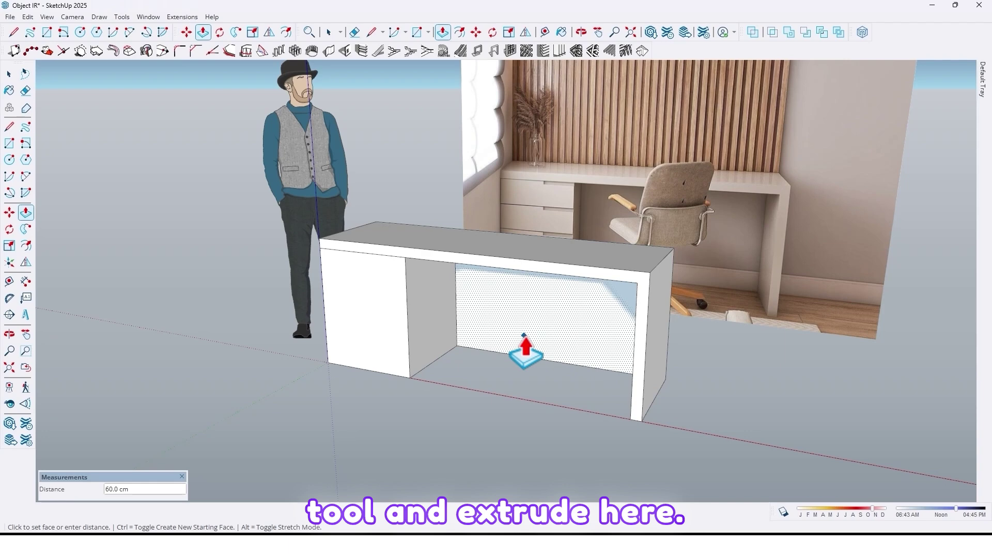
left_click(507, 346)
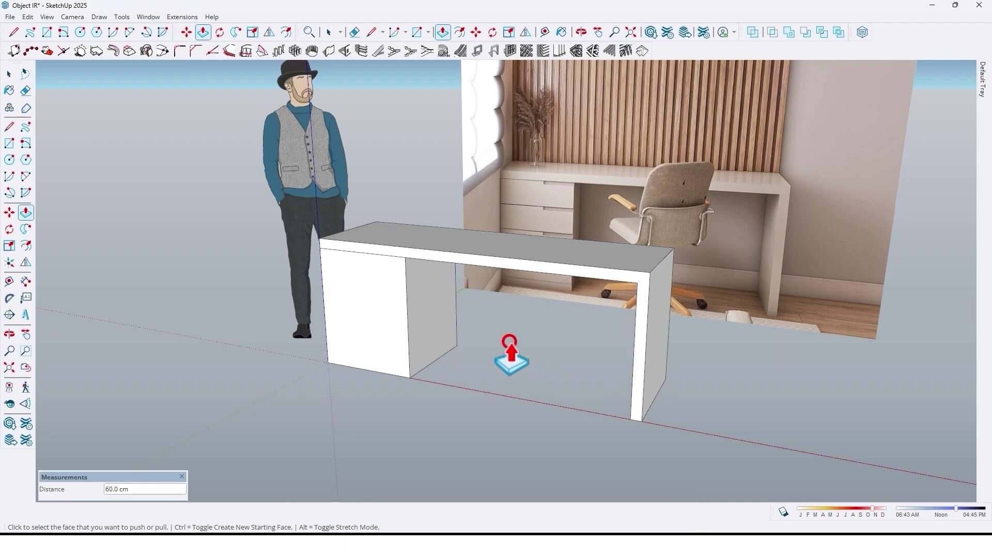
key("o")
left_click_drag(509, 346, 454, 325)
key("p")
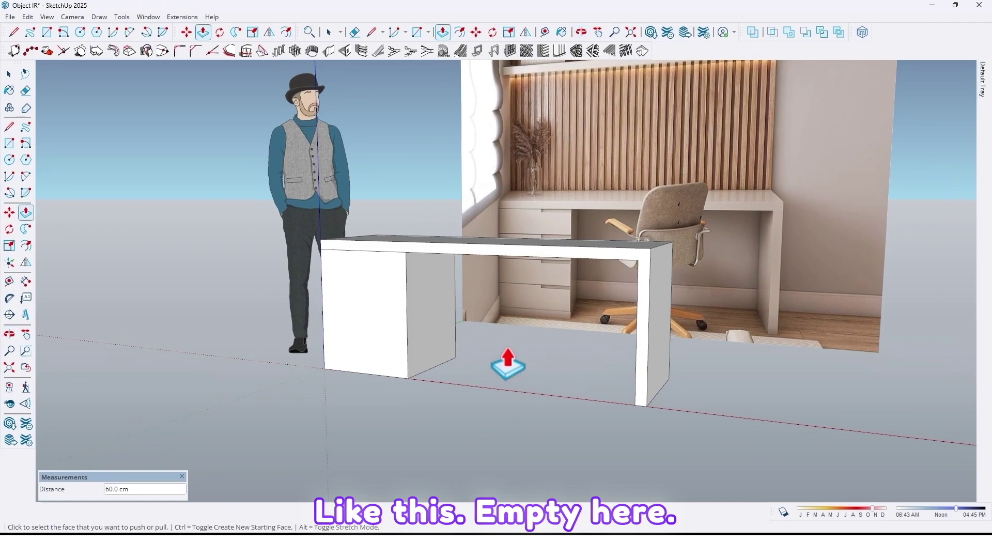
- Copy the bottom edge of the drawer section's front face 6 cm upward to mark off the plinth
middle_click_drag(418, 336, 377, 392)
scroll(362, 342, "up", 2)
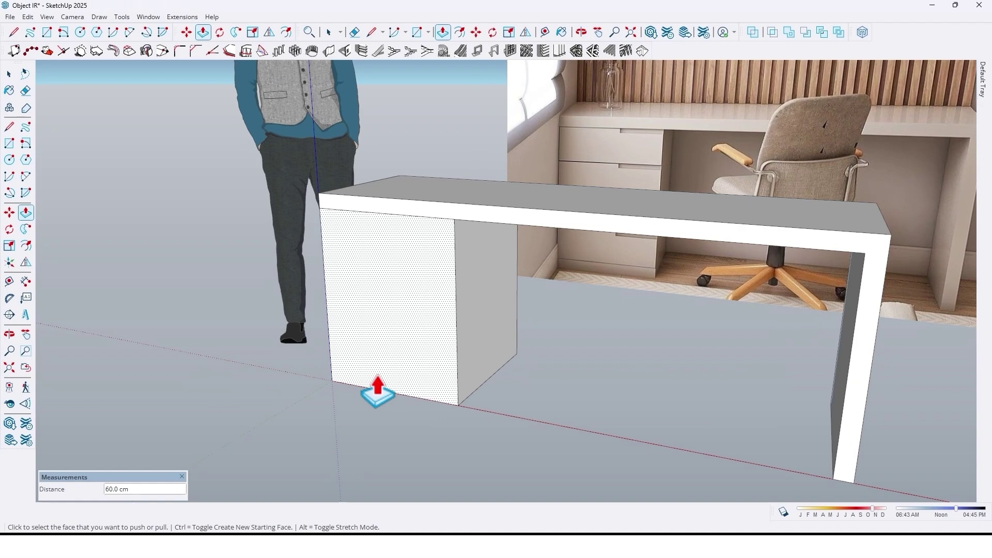
key("m")
left_click(378, 390)
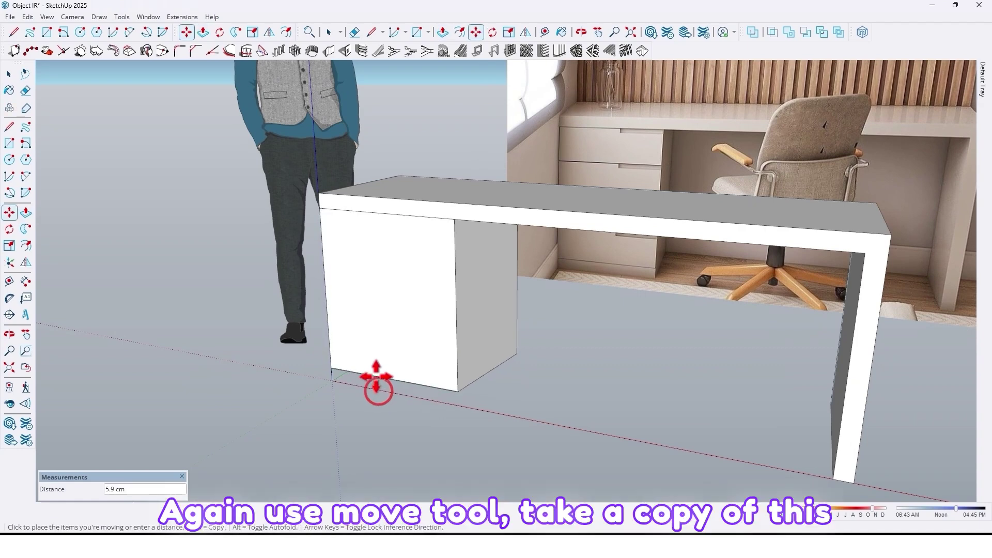
key("ctrl")
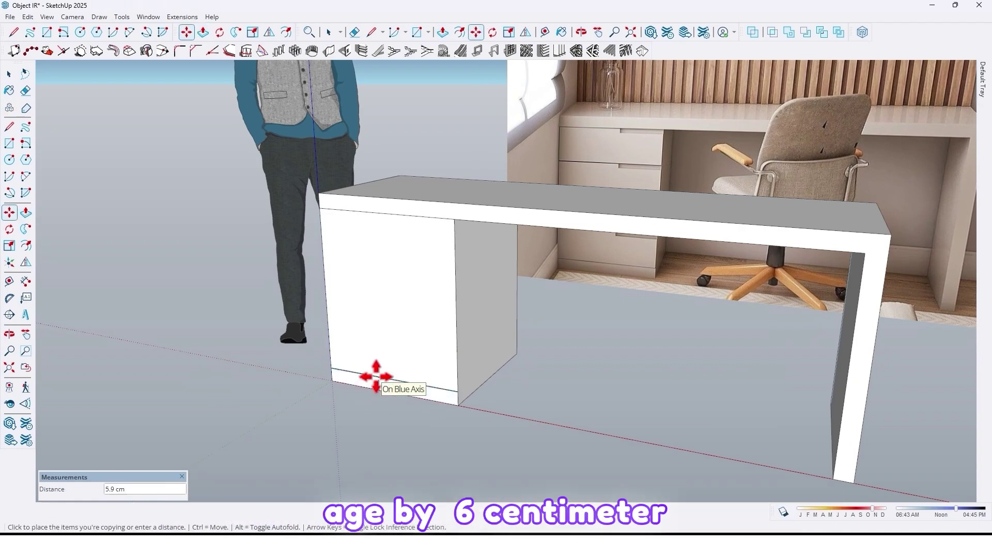
type("6")
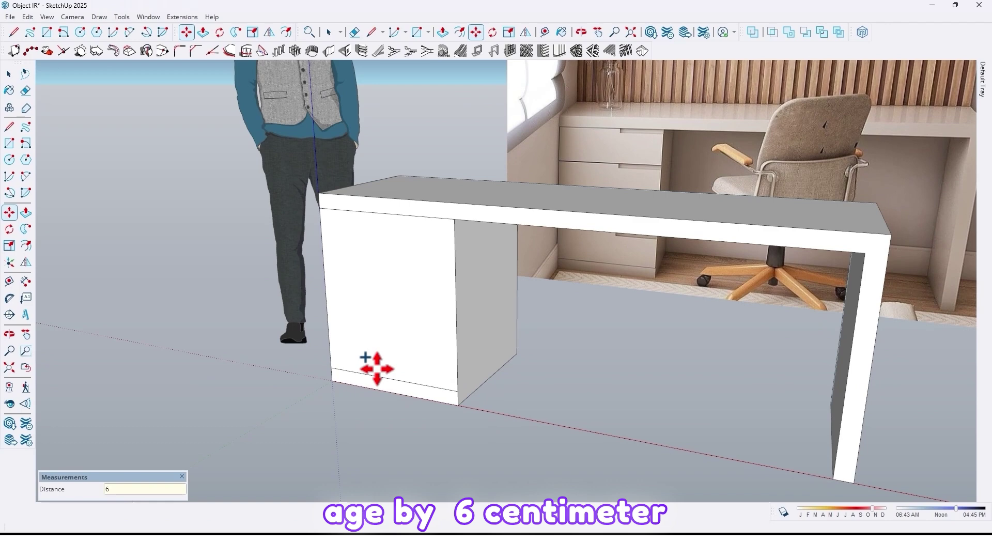
key("Return")
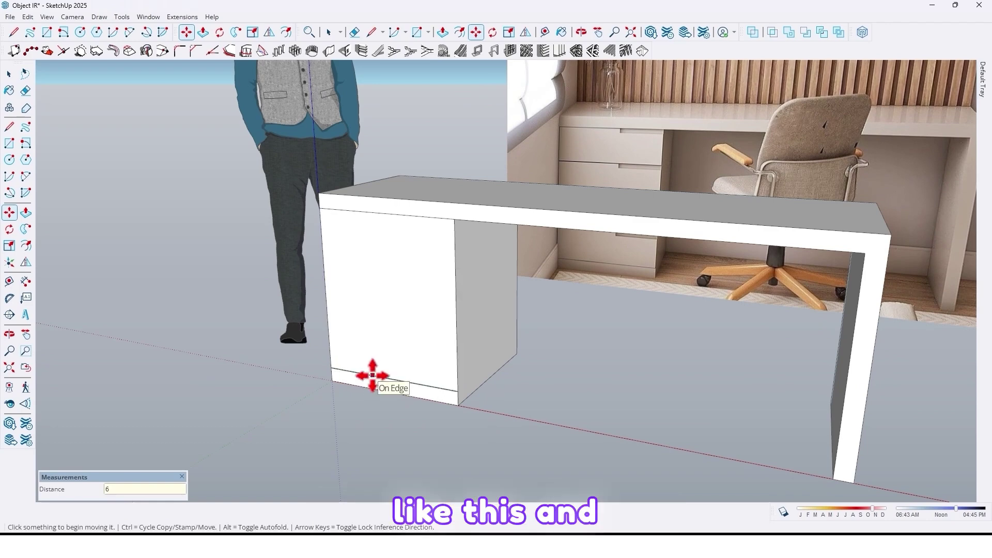
- Copy the plinth's upper edge to the top of the drawer section and divide the spacing by 4 to form the drawer fronts
left_click(372, 376)
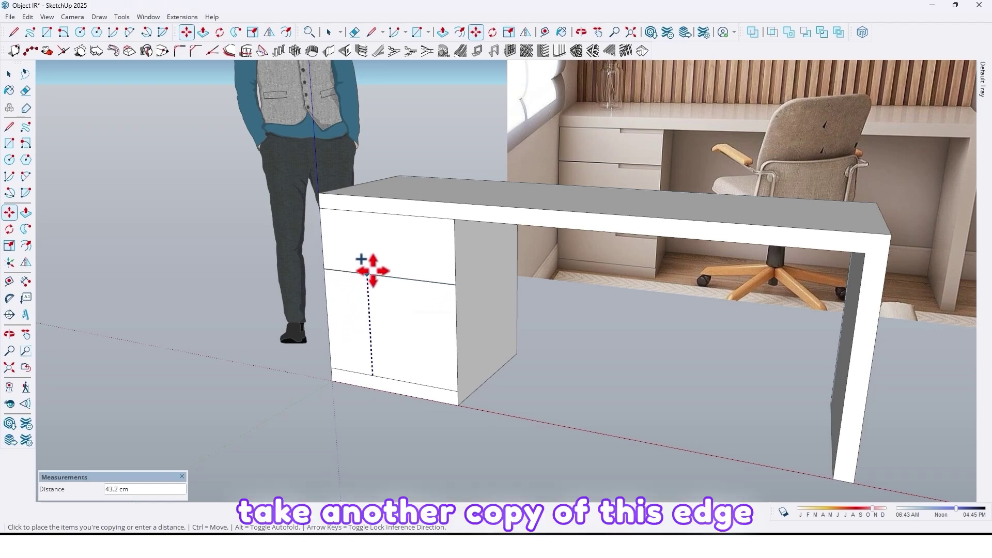
left_click(419, 217)
middle_click_drag(625, 407, 644, 262)
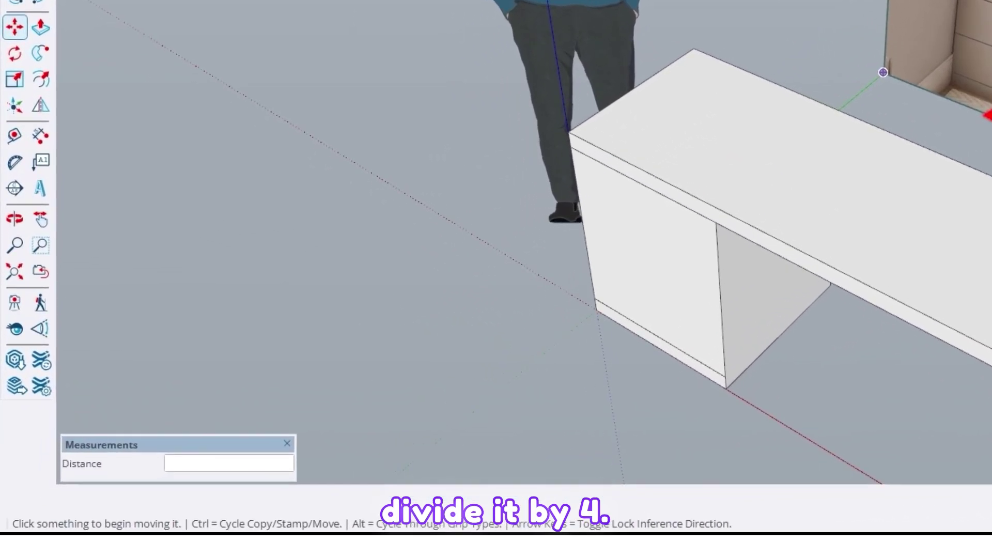
type("/4")
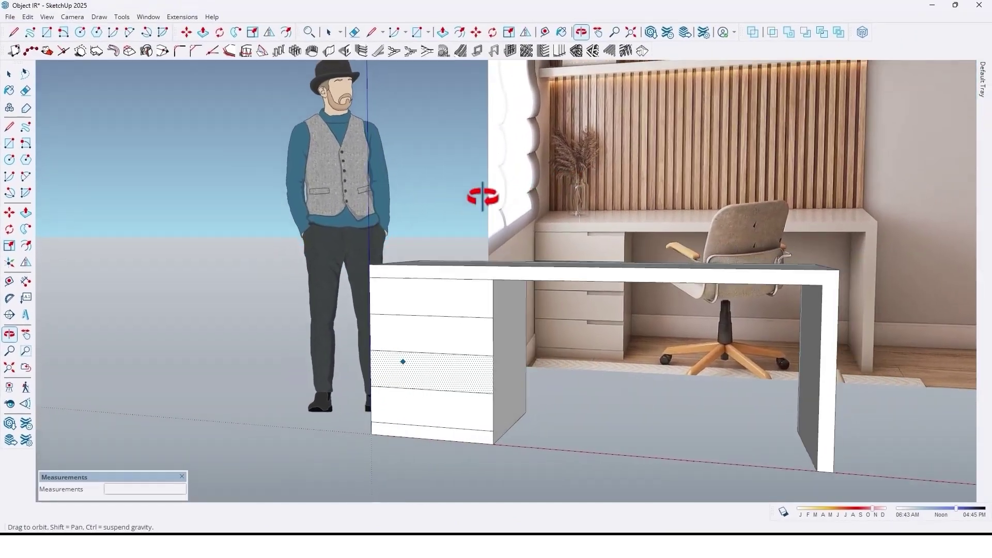
- Select all of the desk's connected geometry and make it a group
left_click_drag(483, 197, 474, 288)
key("space")
left_click(474, 284)
triple_click(475, 283)
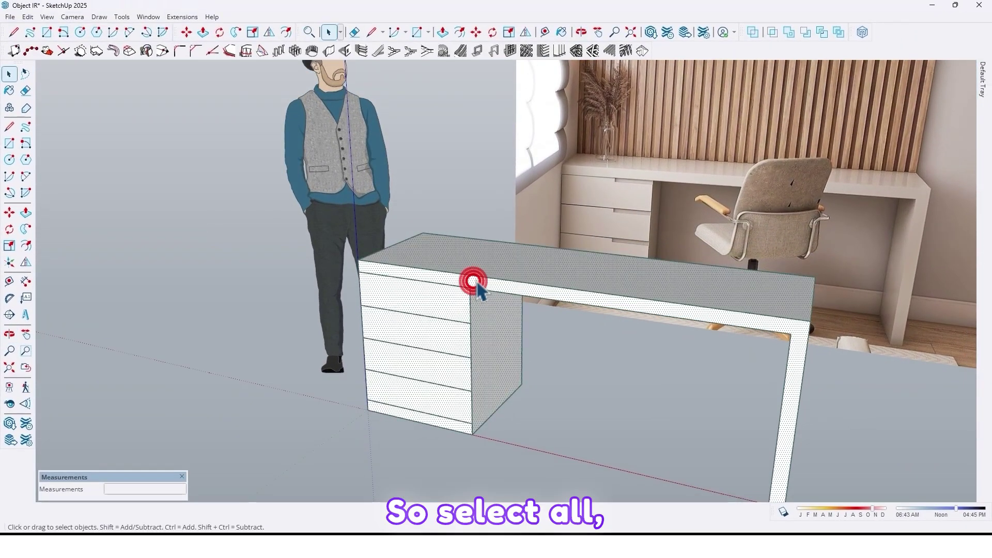
right_click(475, 282)
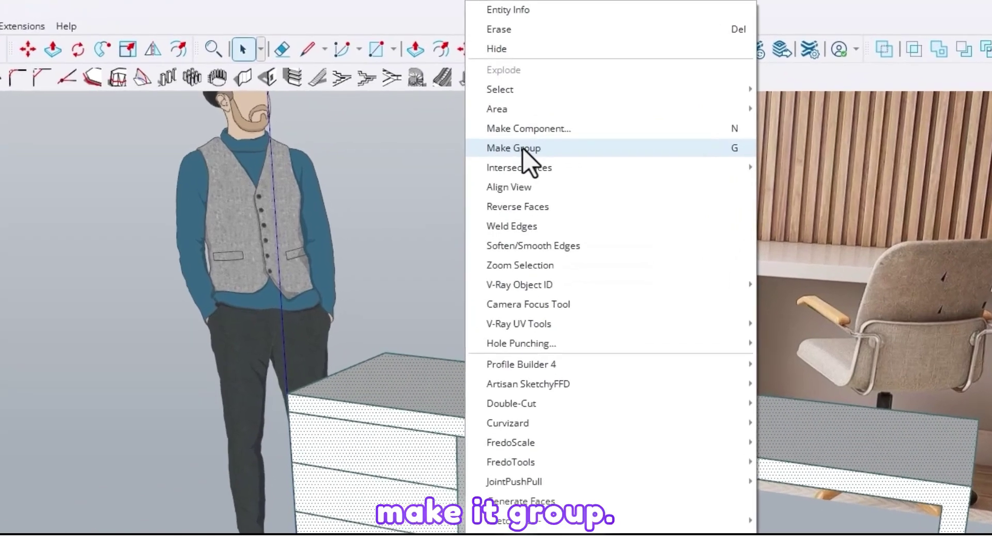
left_click(523, 148)
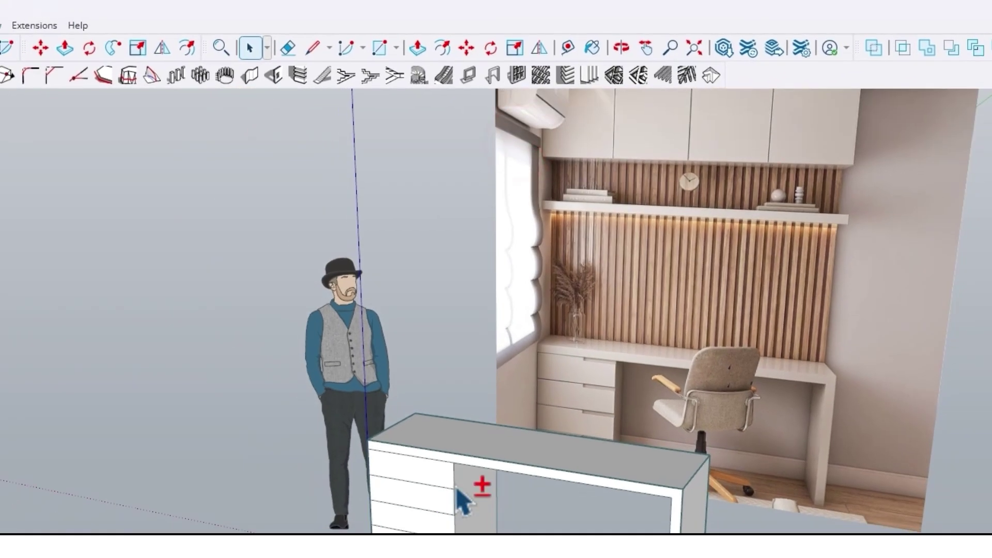
- Draw a vertical 200 by 150 cm rectangle rising from the back edge of the desktop
key("o")
middle_click_drag(452, 407, 428, 393)
scroll(481, 343, "up", 2)
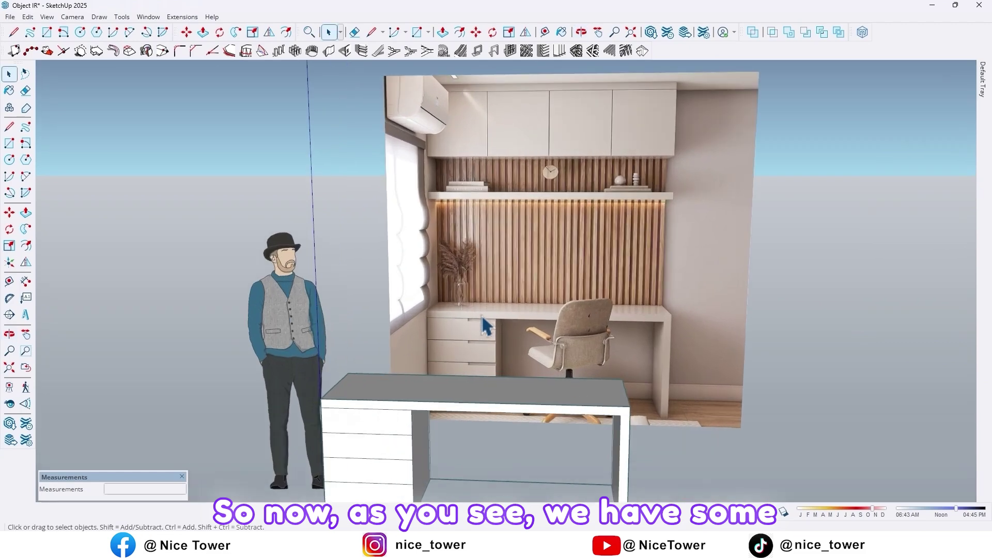
key("h")
left_click_drag(485, 325, 421, 315)
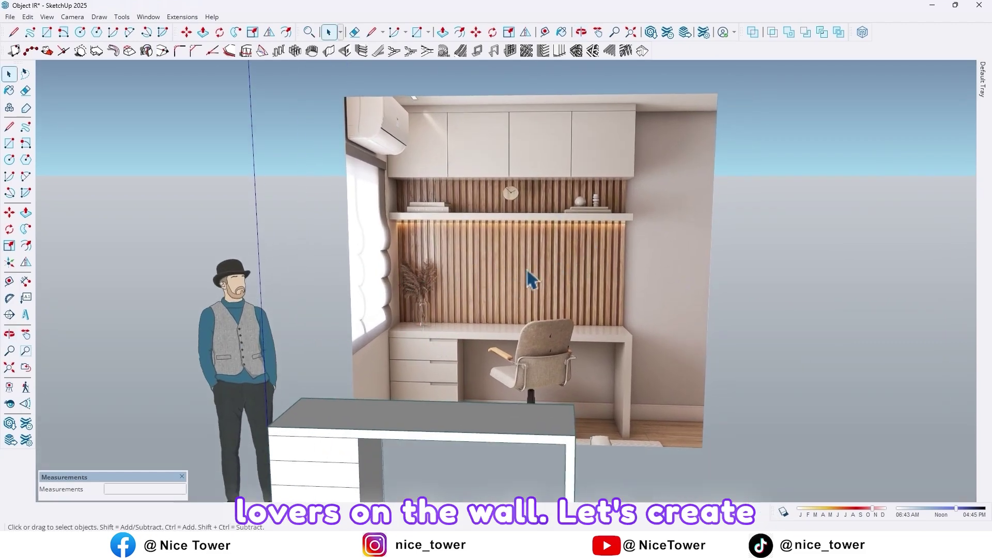
middle_click_drag(532, 279, 445, 347)
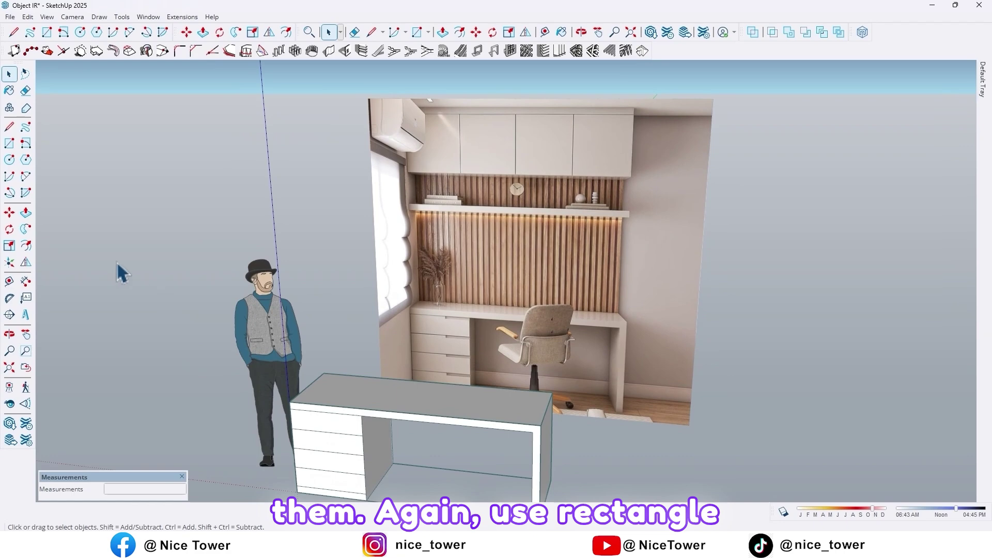
left_click(11, 145)
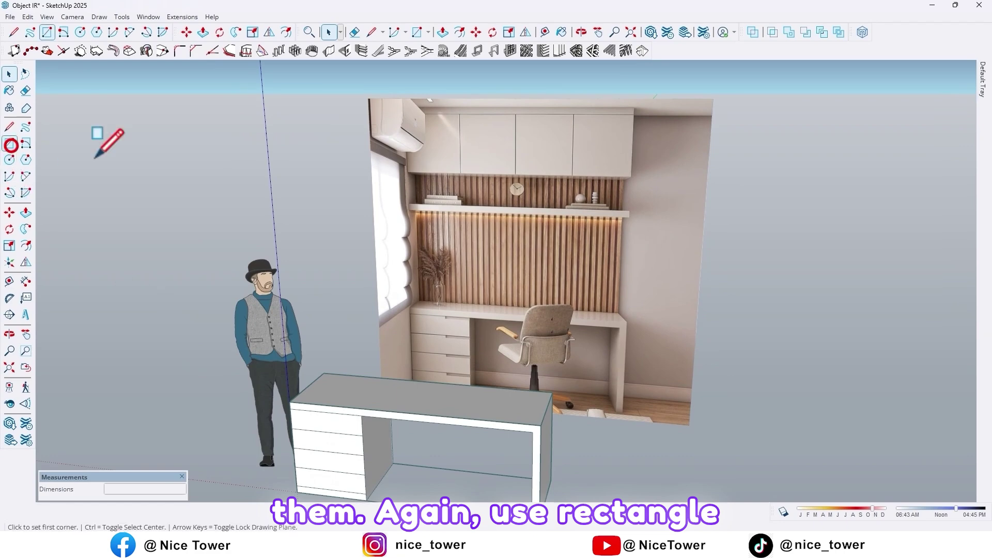
left_click(323, 373)
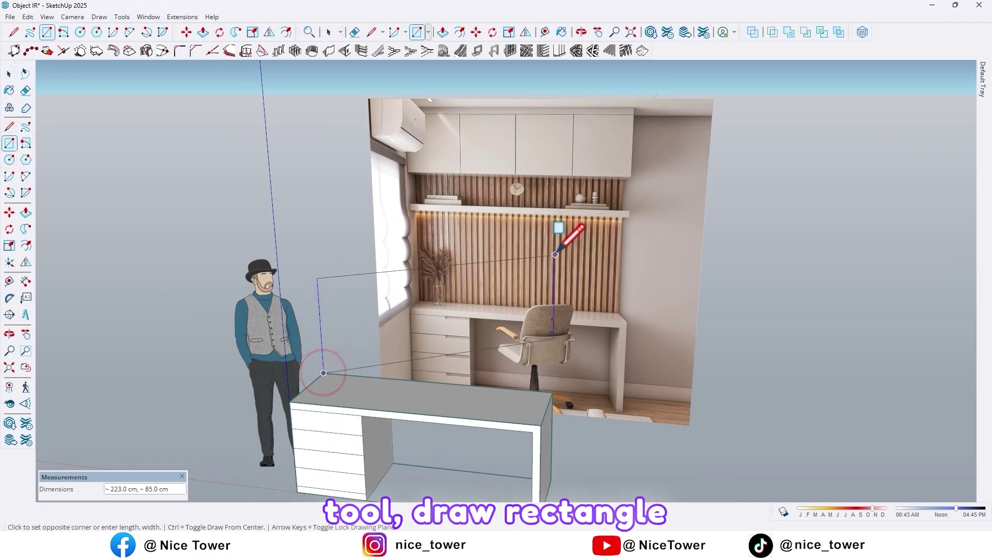
type("2")
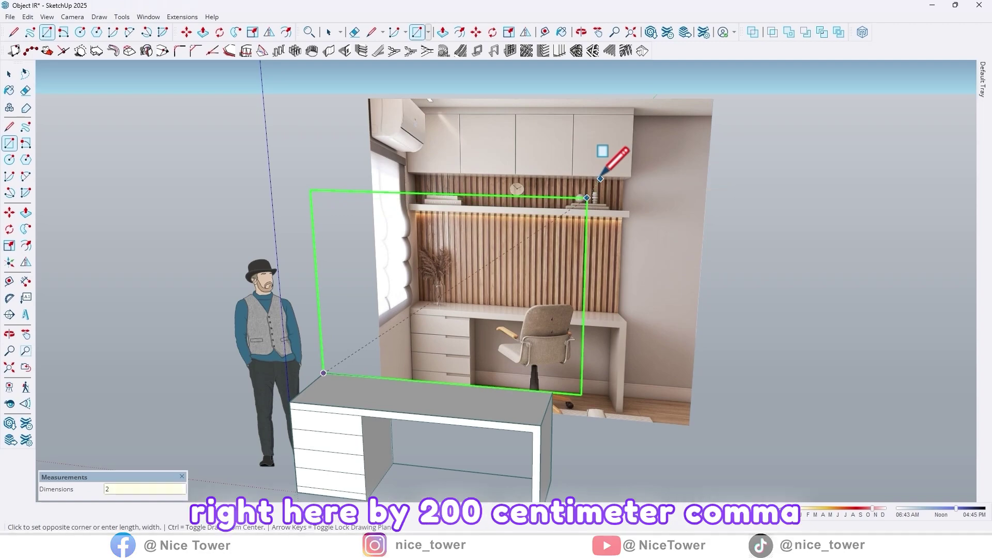
type("00,1")
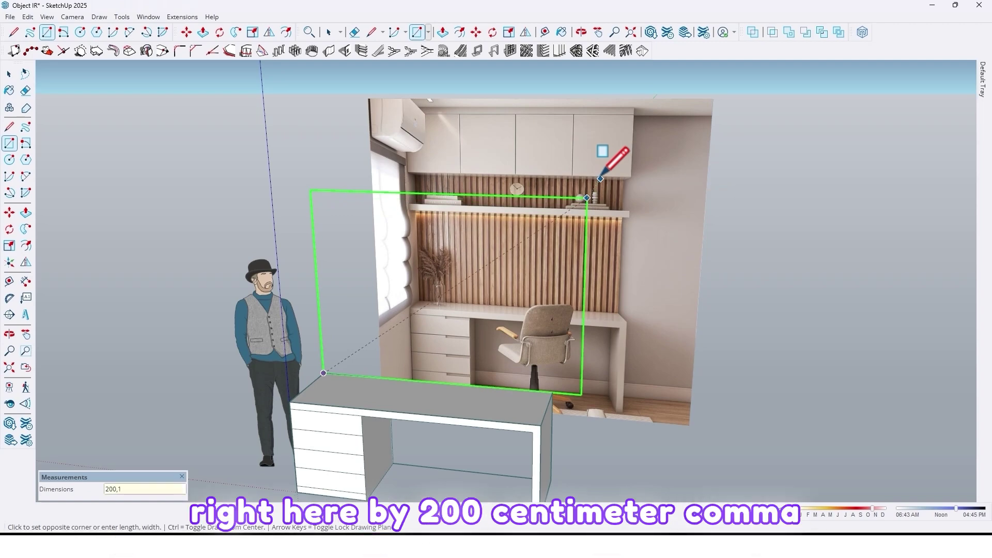
type("50")
key("Return")
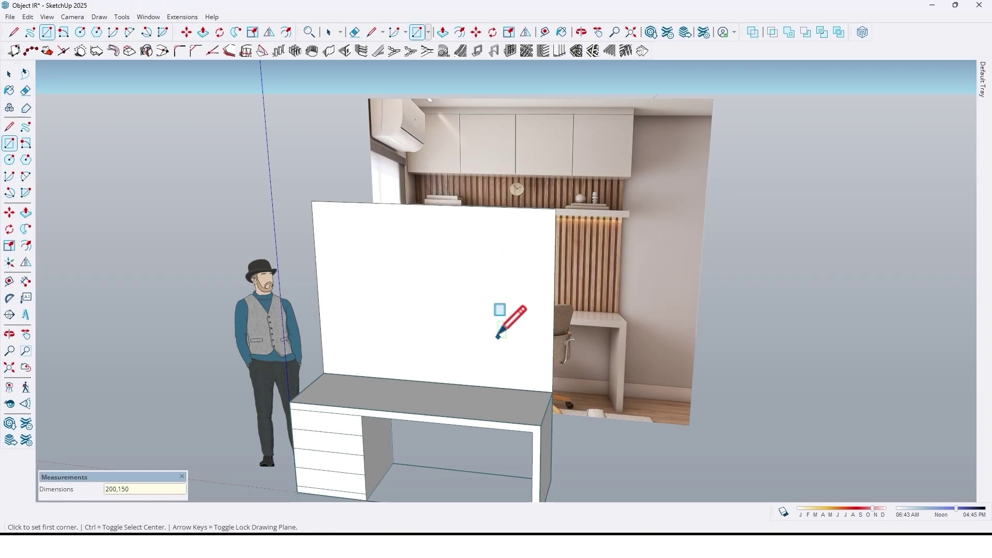
- Create 1001bit vertical louvres on the wall rectangle with depth 1.6 cm, thickness 4.0 cm, spacing 6.0 cm, angle 0.0 and front location
mouse_move(493, 331)
middle_mouse_down()
mouse_move(255, 325)
mouse_move(509, 327)
mouse_move(423, 316)
middle_mouse_up()
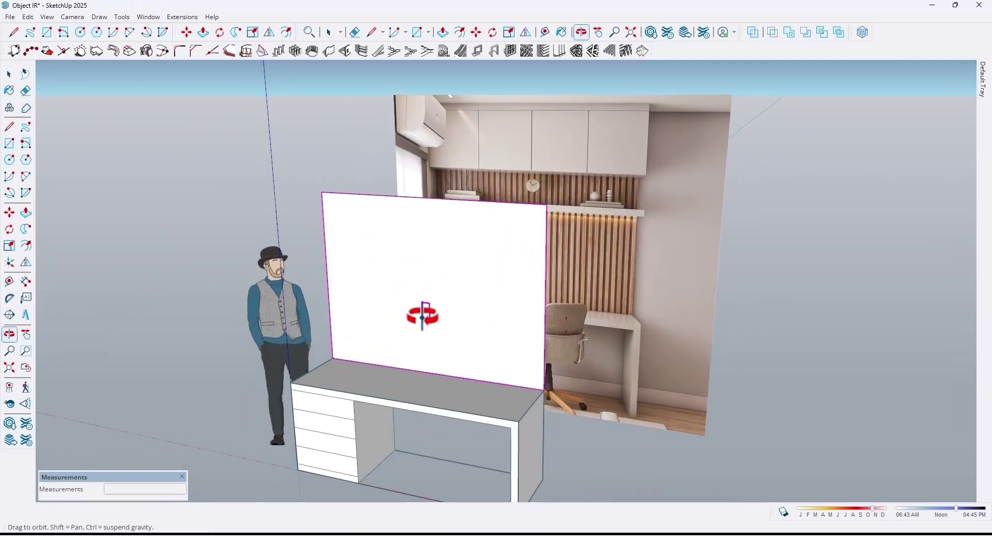
scroll(428, 289, "up", 3)
key("space")
left_click(419, 291)
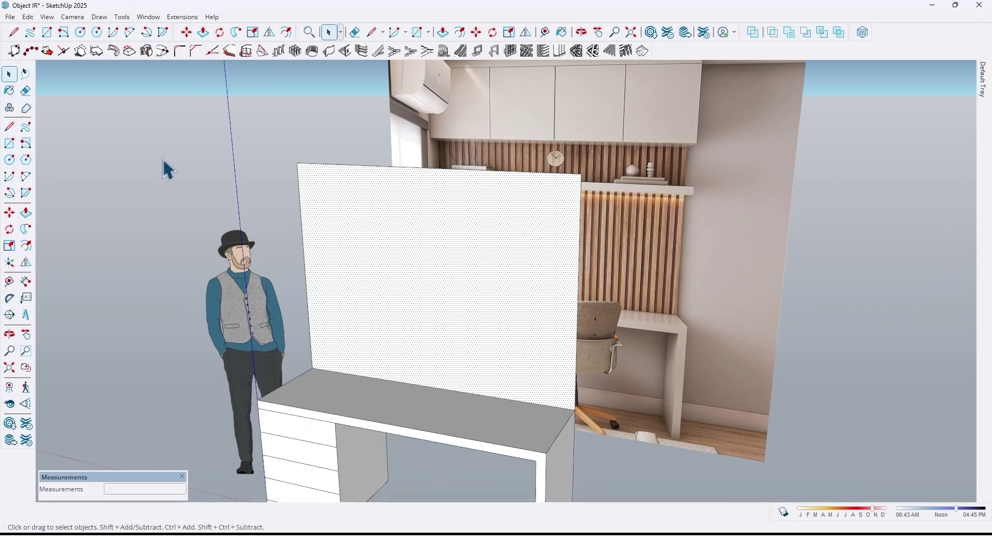
left_click_drag(1, 53, 71, 55)
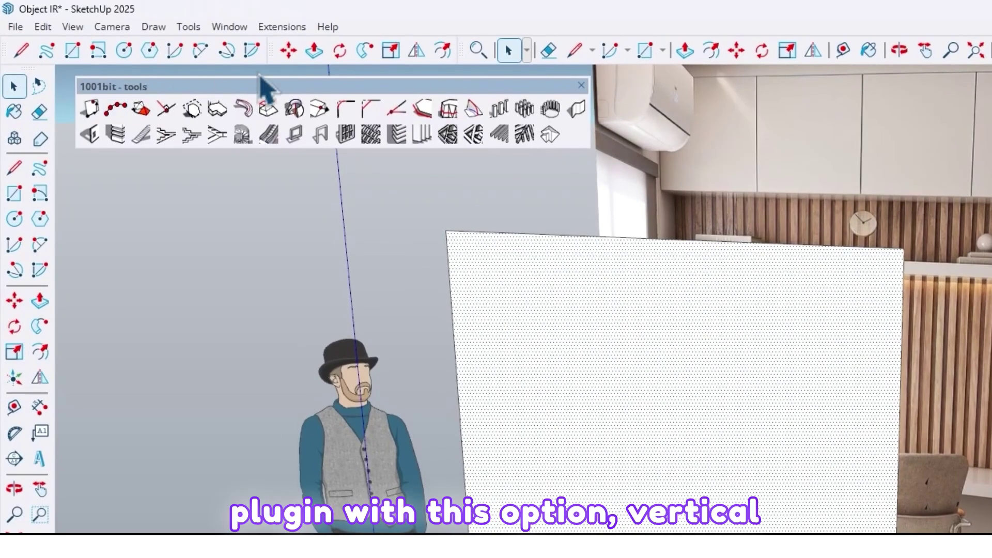
left_click(423, 141)
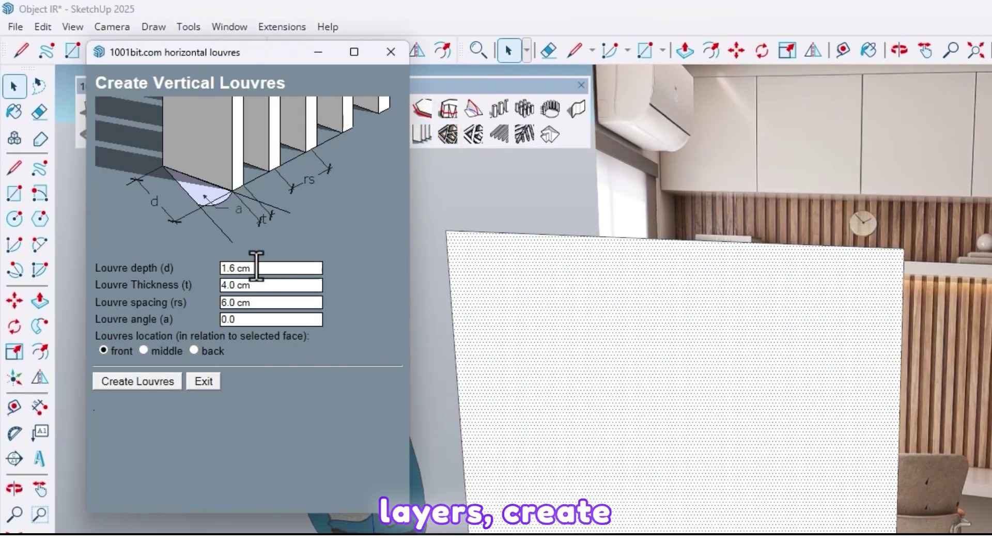
left_click(264, 268)
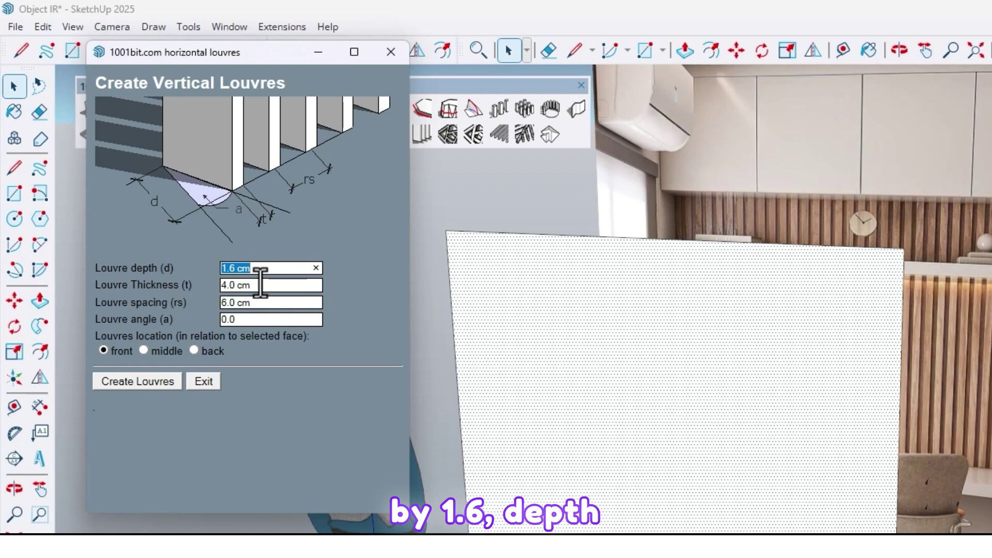
left_click(261, 284)
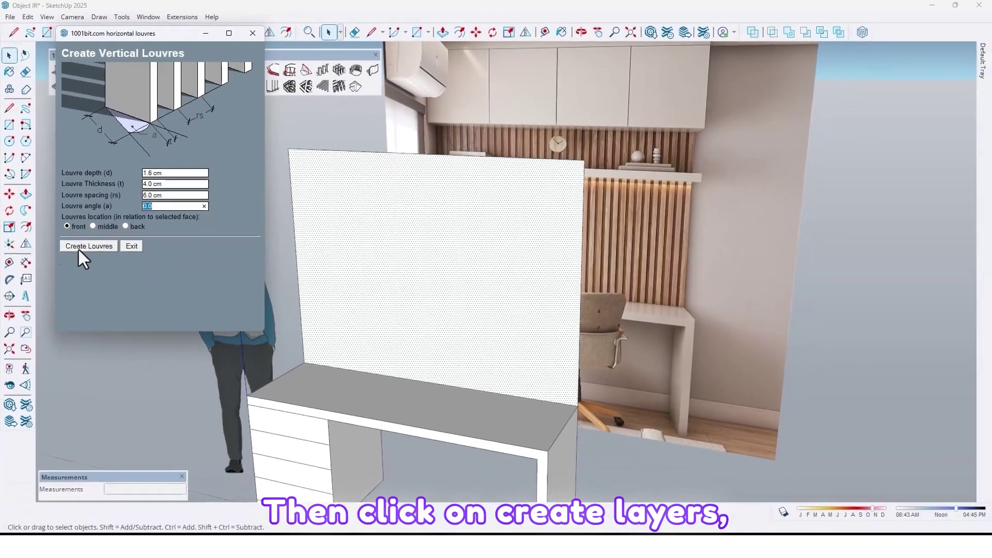
left_click(79, 249)
- Delete the extra narrow slat at the right end of the louvre panel
scroll(332, 280, "down", 2)
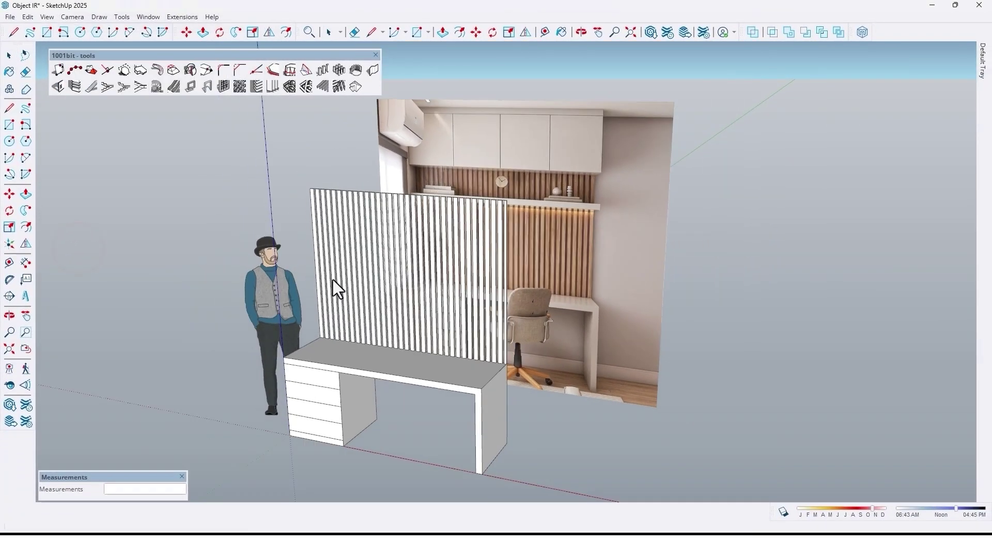
middle_click_drag(333, 280, 525, 429)
scroll(538, 382, "up", 5)
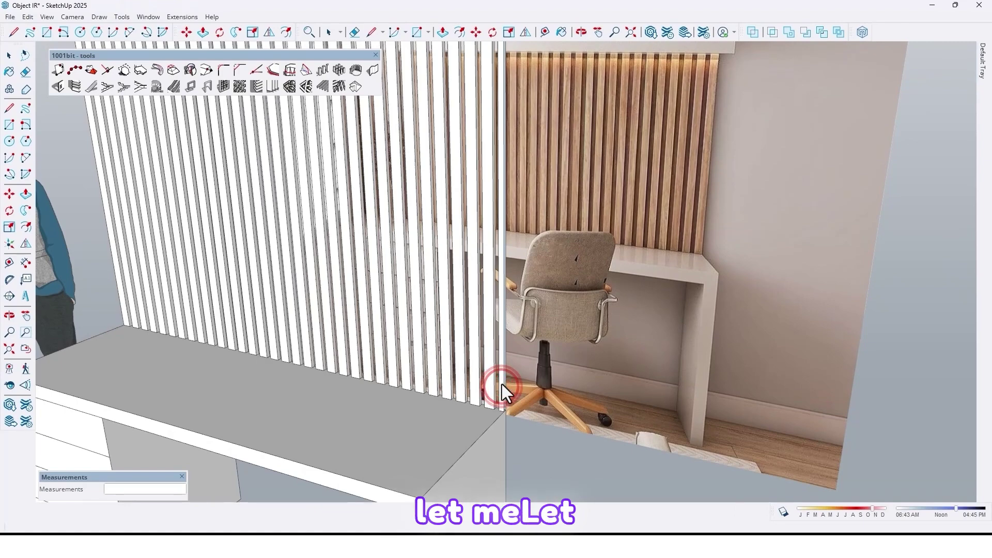
scroll(501, 383, "up", 2)
key("space")
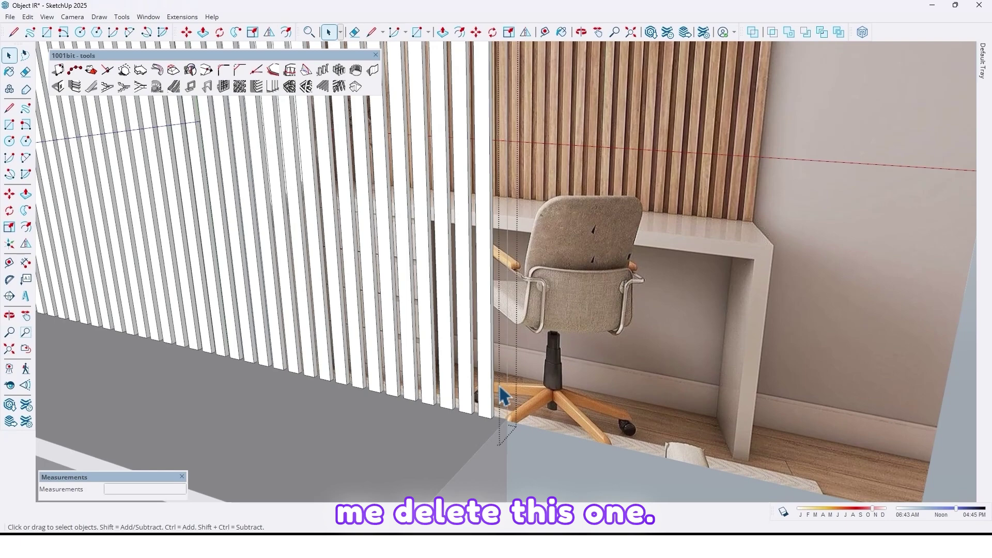
key("Escape")
- Scale the louvre group along its width so its open end lines up with the end of the desk
key("s")
scroll(485, 338, "down", 2)
middle_click_drag(485, 338, 437, 384)
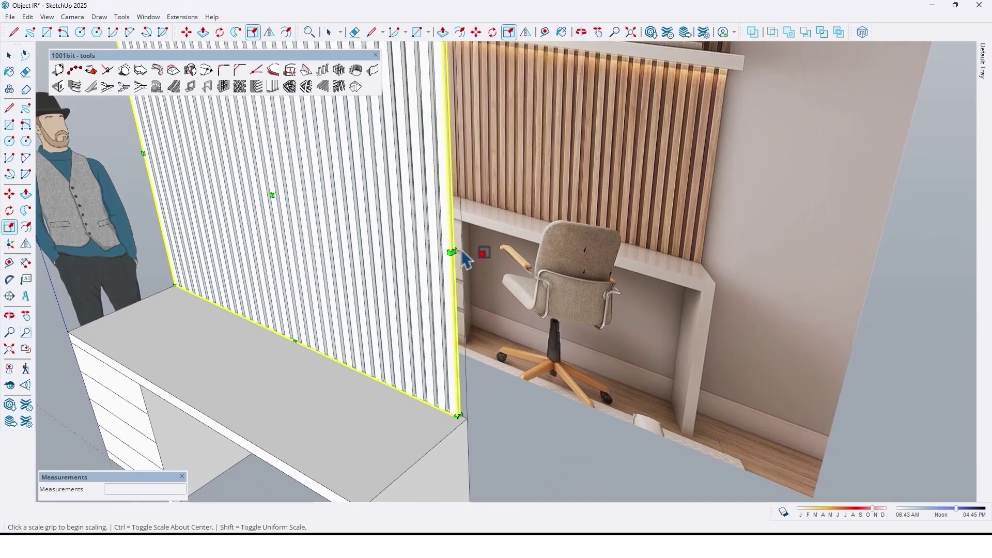
scroll(457, 255, "up", 1)
left_click(453, 247)
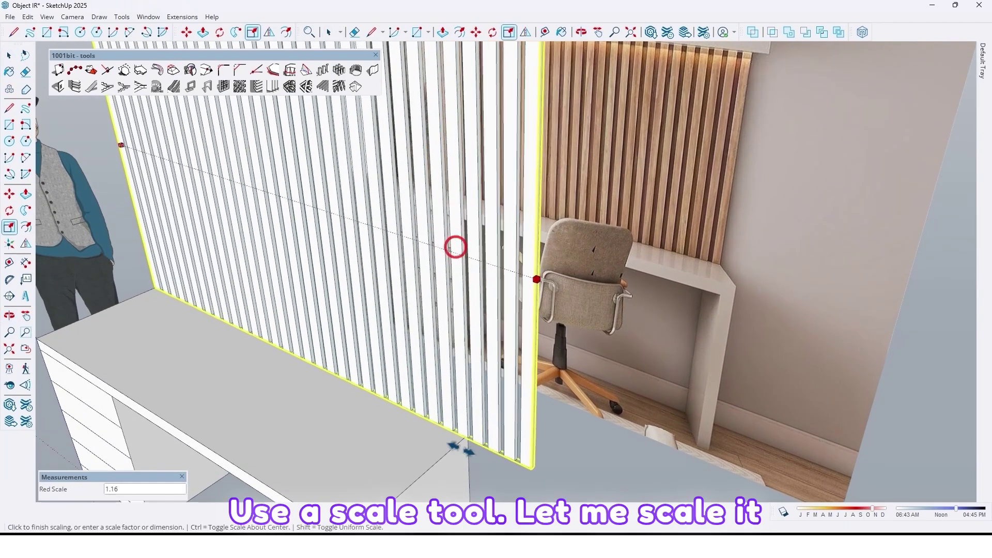
left_click(454, 454)
scroll(435, 428, "down", 2)
middle_click_drag(400, 426, 402, 302)
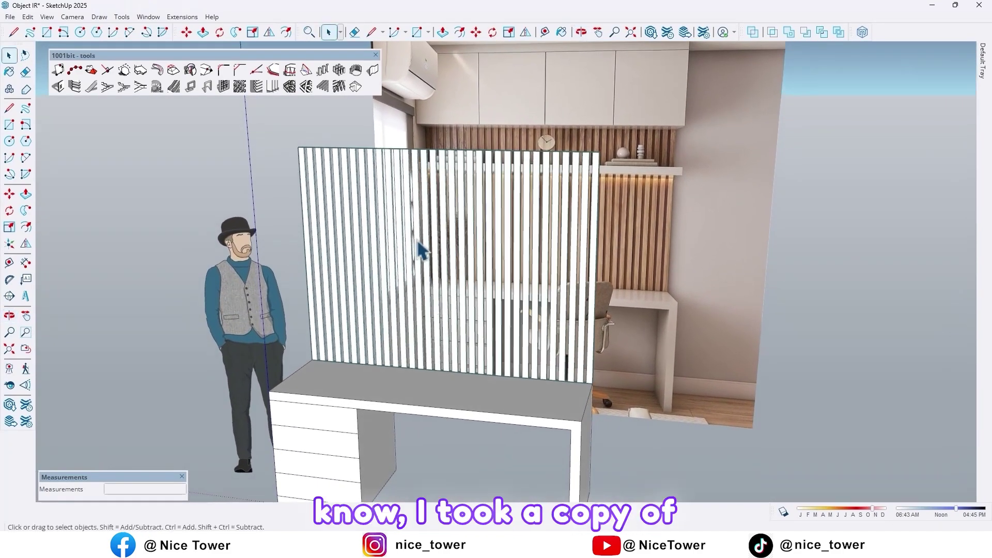
- Paste the copied wall rectangle in place on the slatted panel above the desk
middle_click_drag(480, 234, 410, 320)
middle_click_drag(450, 290, 637, 325)
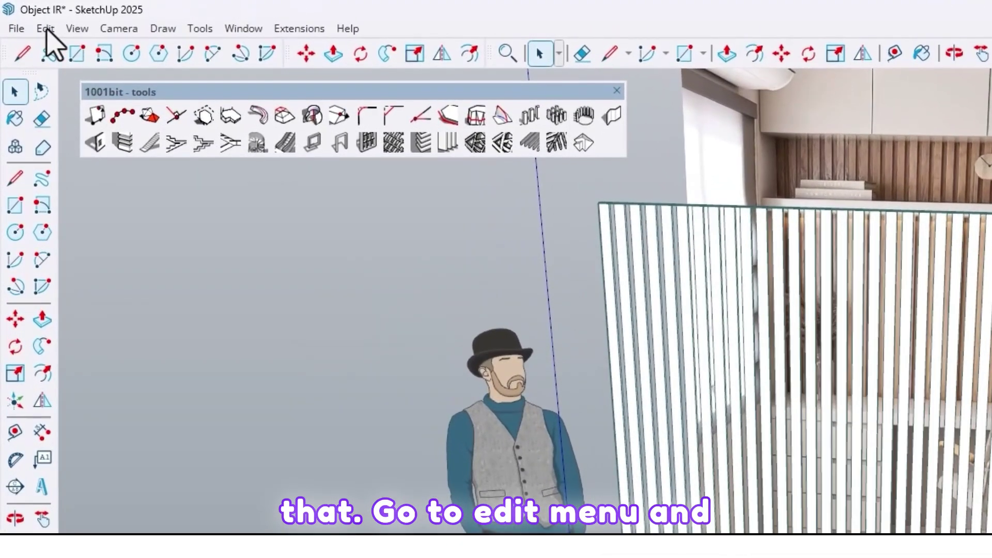
left_click(45, 29)
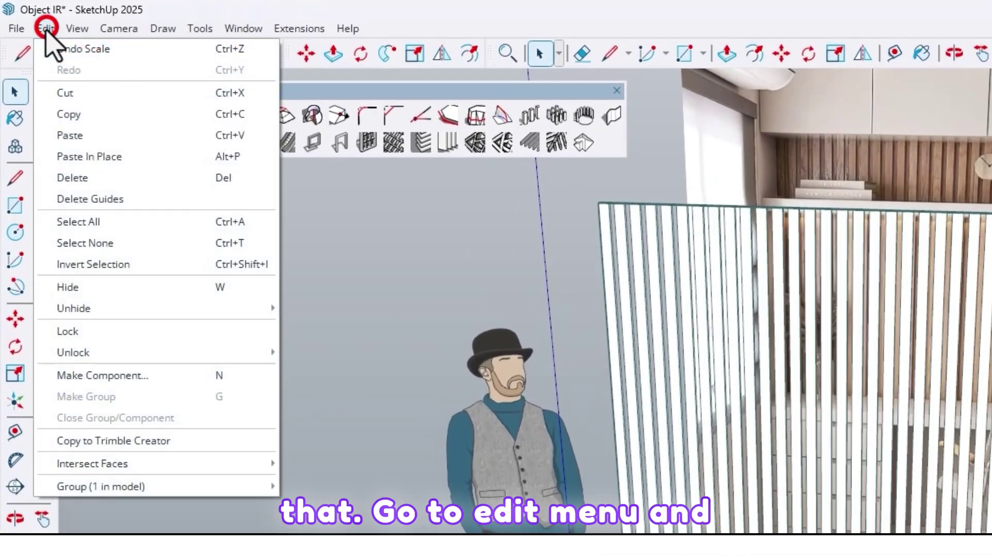
left_click(121, 161)
- Extrude the pasted wall rectangle by 0.2 cm to form a thin backing panel for the slats
middle_click_drag(949, 451, 161, 372)
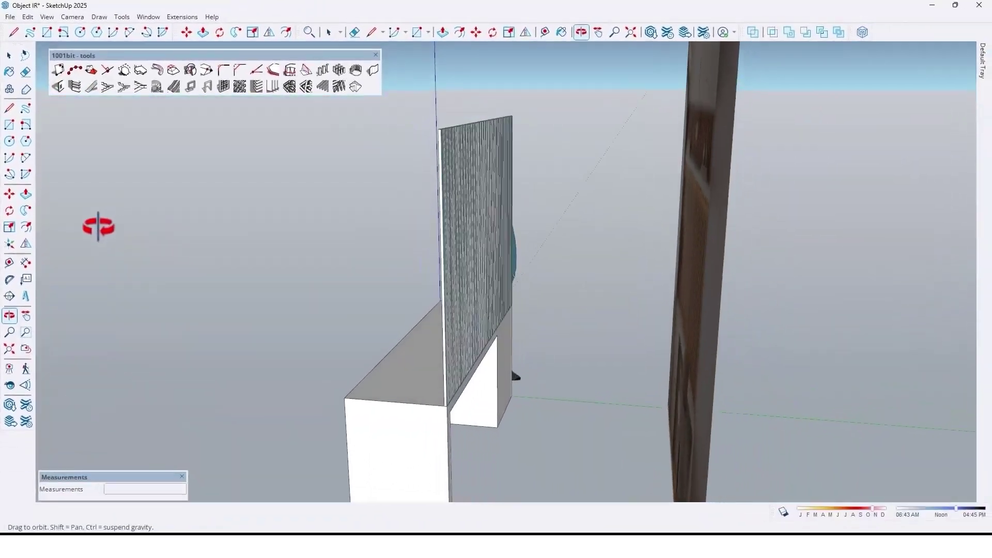
middle_click_drag(98, 226, 104, 228)
scroll(382, 408, "up", 3)
middle_click_drag(473, 401, 477, 406)
scroll(485, 406, "up", 2)
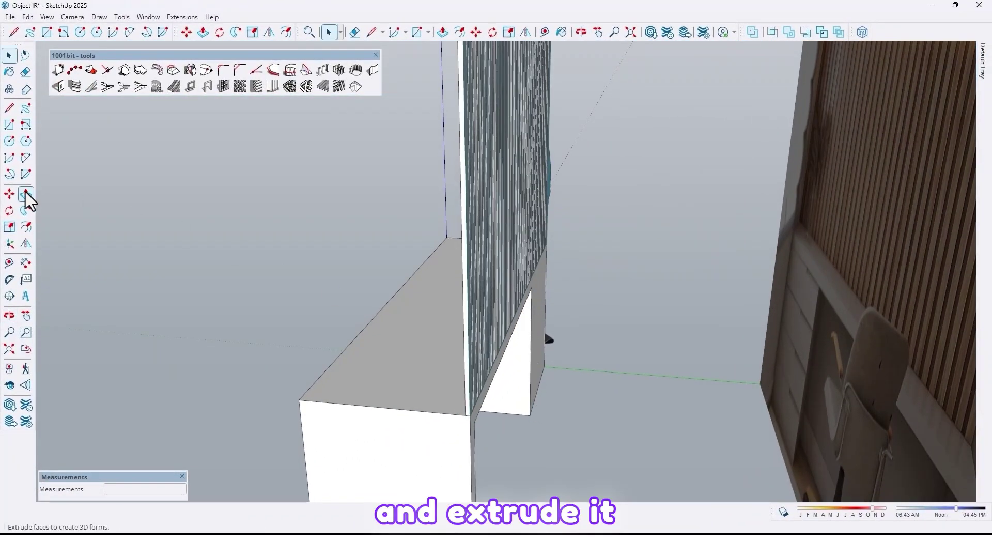
left_click(483, 344)
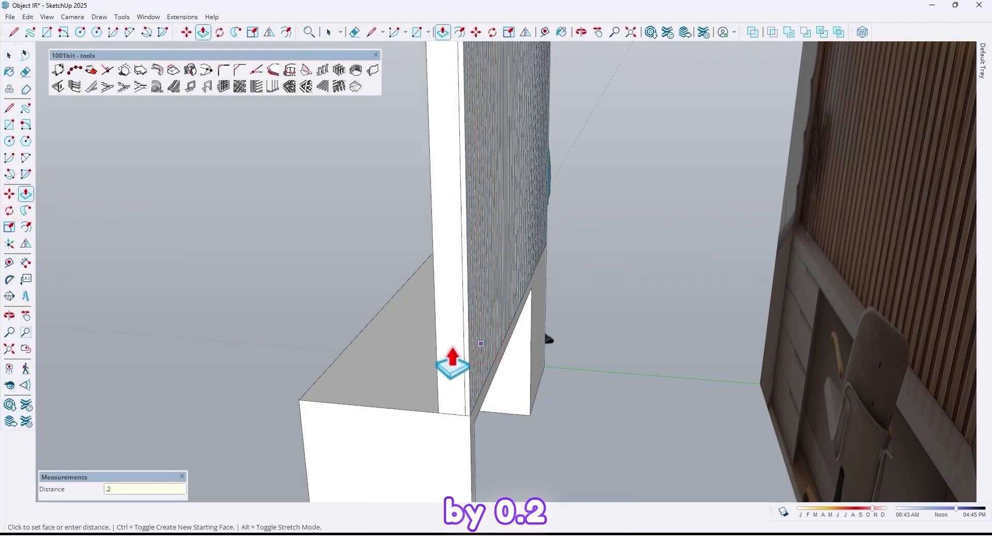
key("Return")
- Move the louvre slats 0.2 cm forward, away from the wall and toward the front of the desk
middle_click_drag(452, 357, 593, 404)
scroll(592, 401, "up", 3)
key("space")
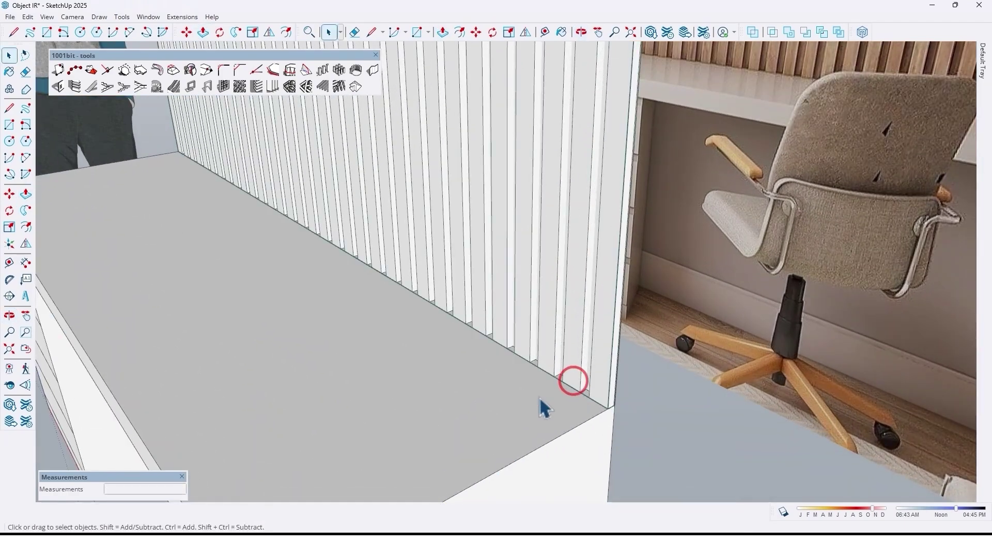
key("m")
left_click(531, 400)
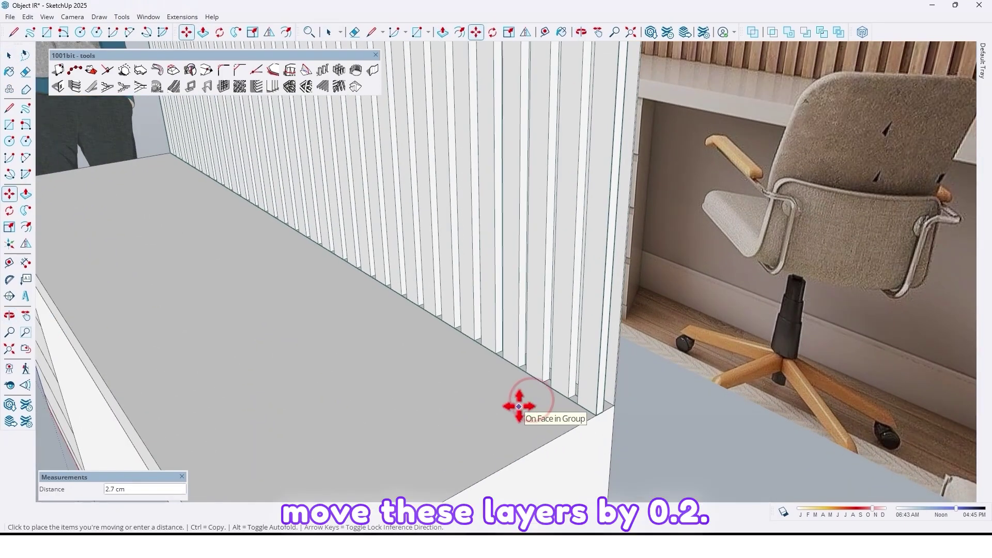
type(".2")
key("Return")
scroll(491, 392, "down", 5)
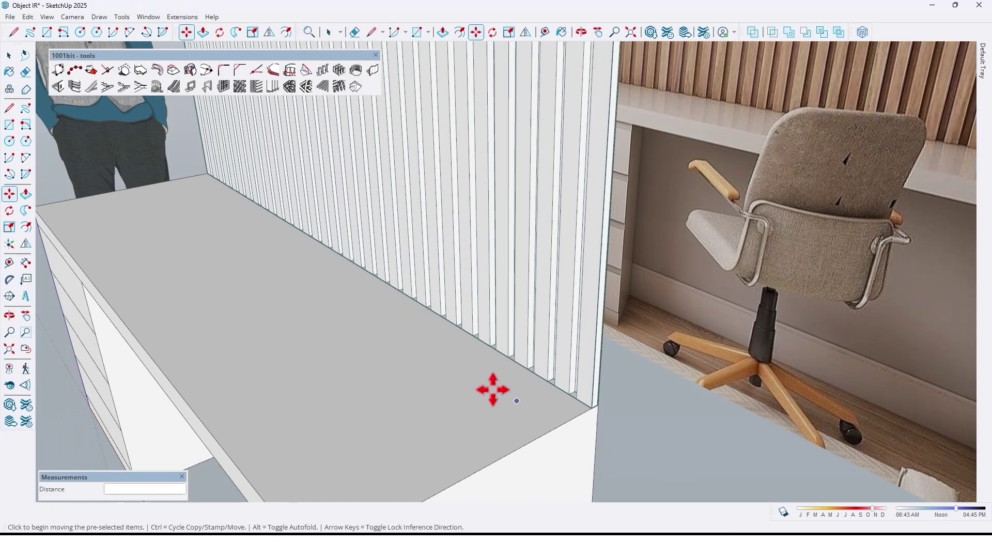
- Select the backing panel together with the slats and make them a single group
middle_click_drag(474, 386, 390, 281)
key("space")
left_click(433, 236)
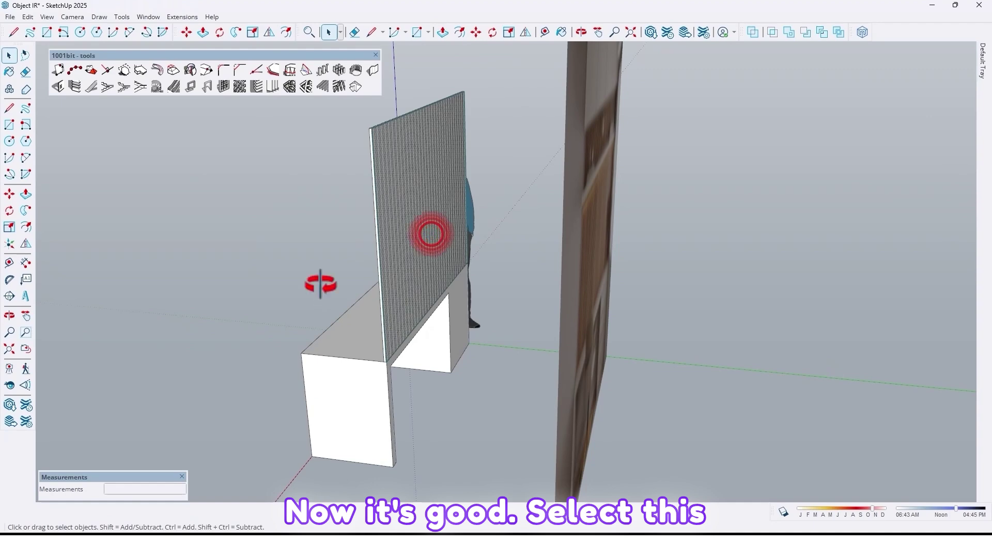
middle_click_drag(320, 284, 531, 261)
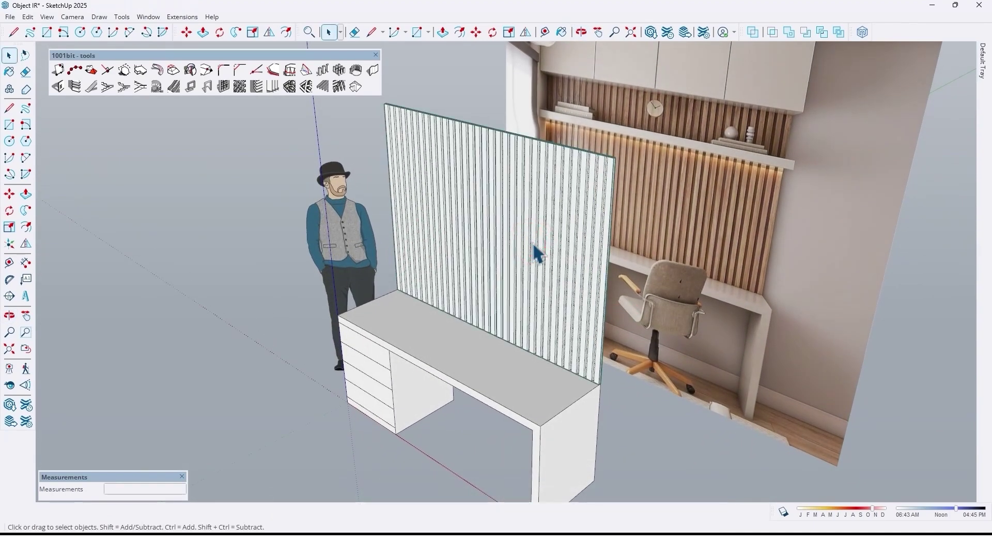
right_click(533, 244)
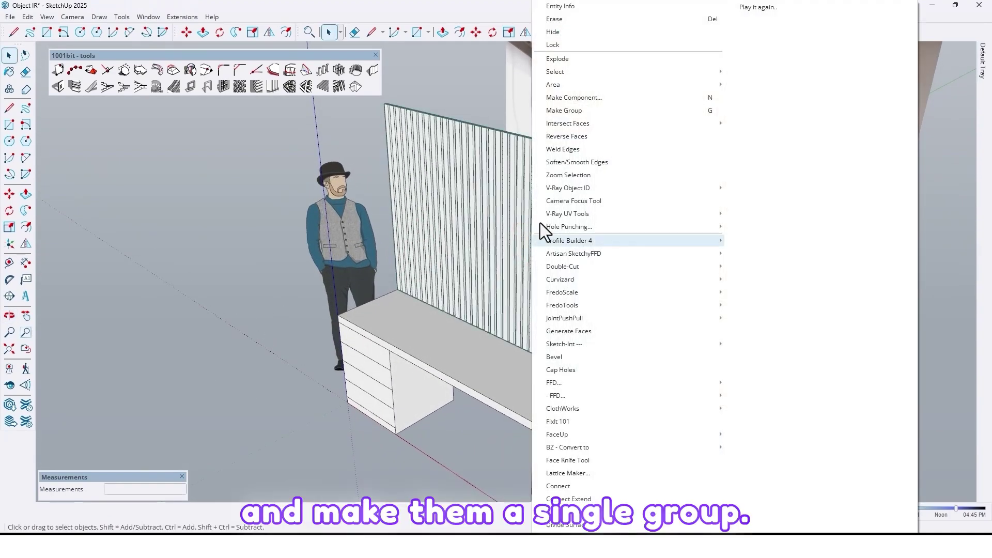
left_click(576, 111)
- Draw a vertical 200 by 56 cm rectangle rising from the top edge of the slatted panel
middle_click_drag(509, 315, 557, 214)
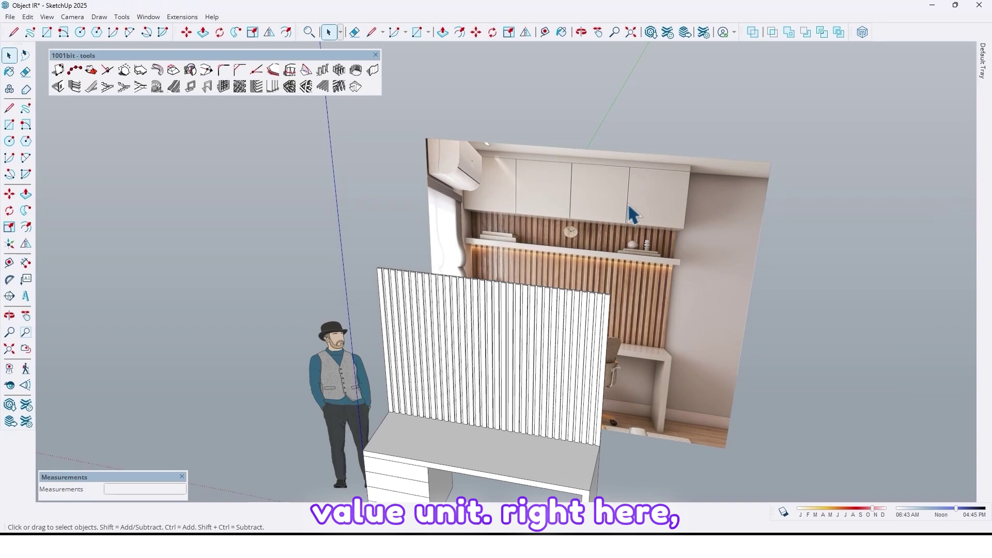
middle_click_drag(510, 240, 402, 290)
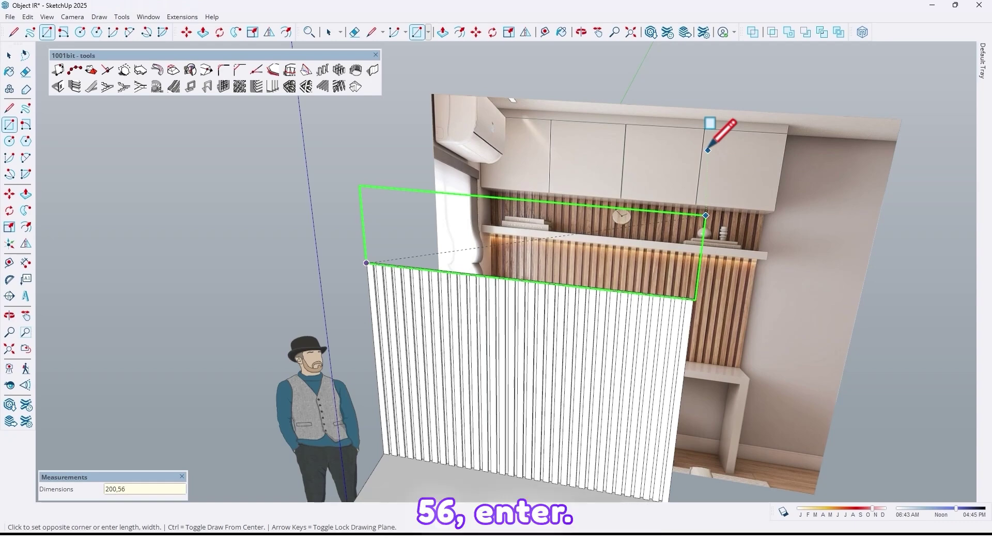
key("Return")
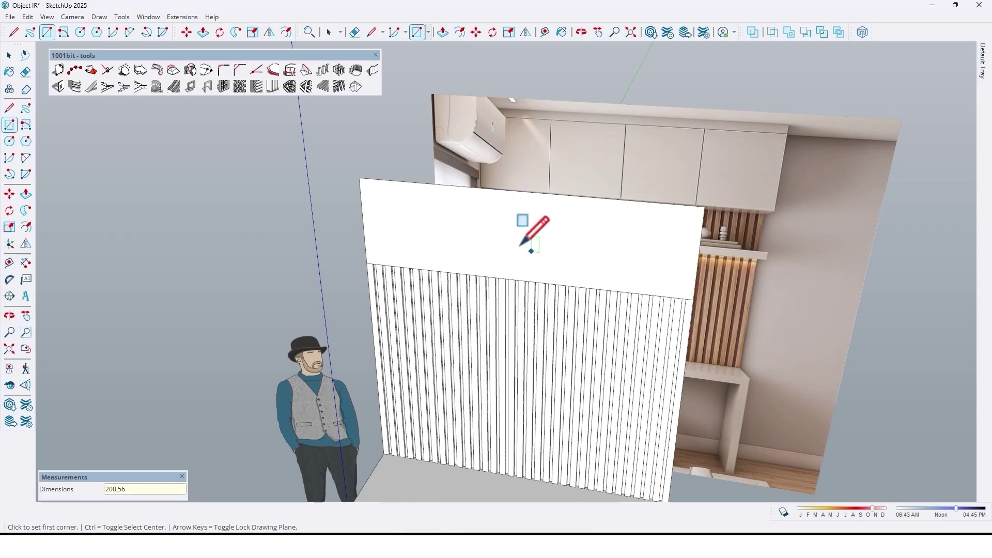
- Extrude the rectangle above the slats 40 cm forward to form the overhead cabinet
middle_click_drag(532, 227, 476, 224)
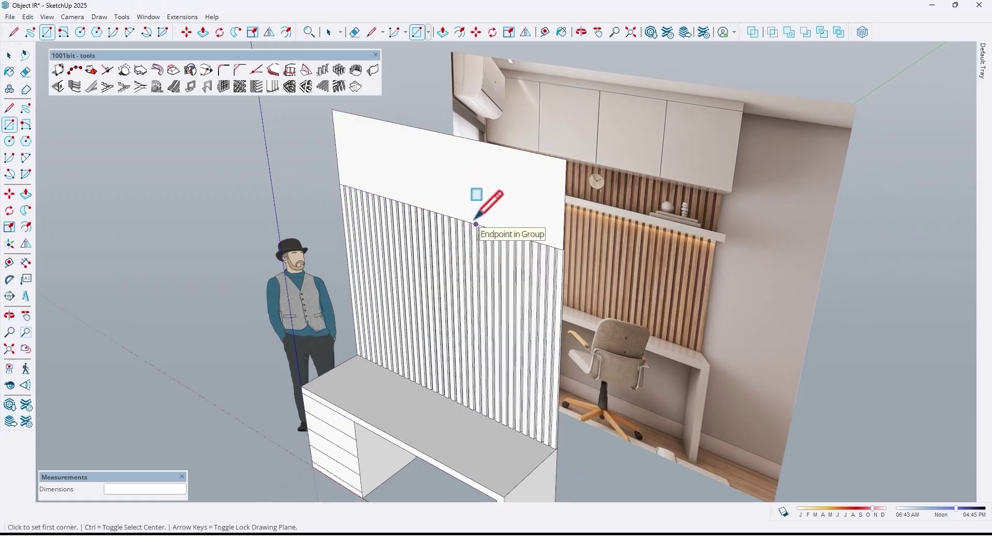
key("p")
left_click(468, 206)
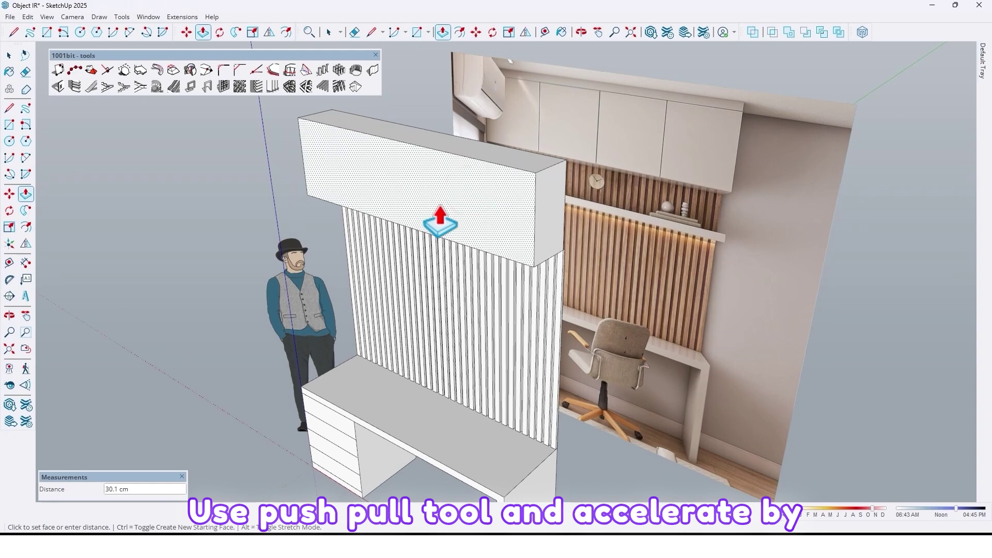
type("40")
key("Return")
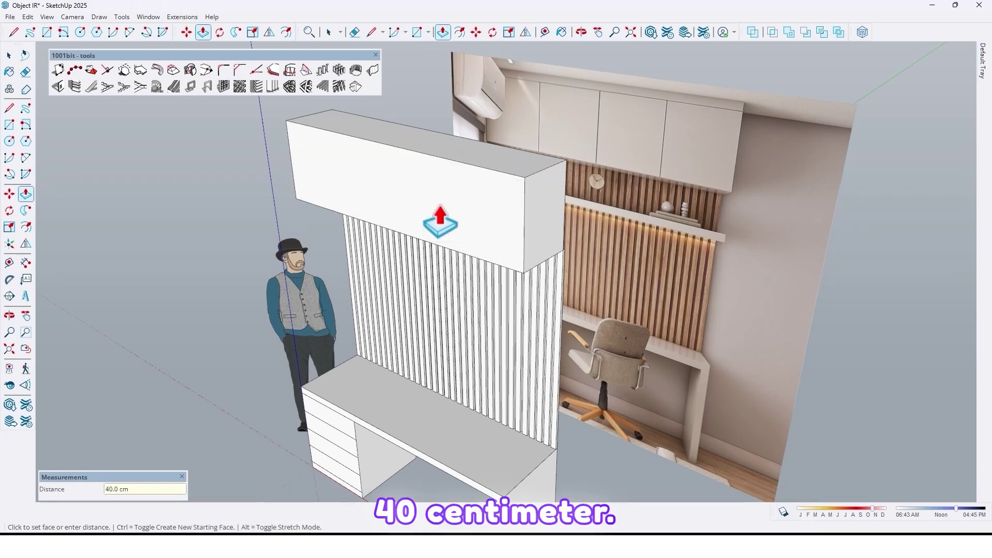
- Copy the top front edge of the overhead cabinet 6 cm downward
middle_click_drag(440, 220, 396, 248)
scroll(377, 240, "up", 2)
key("m")
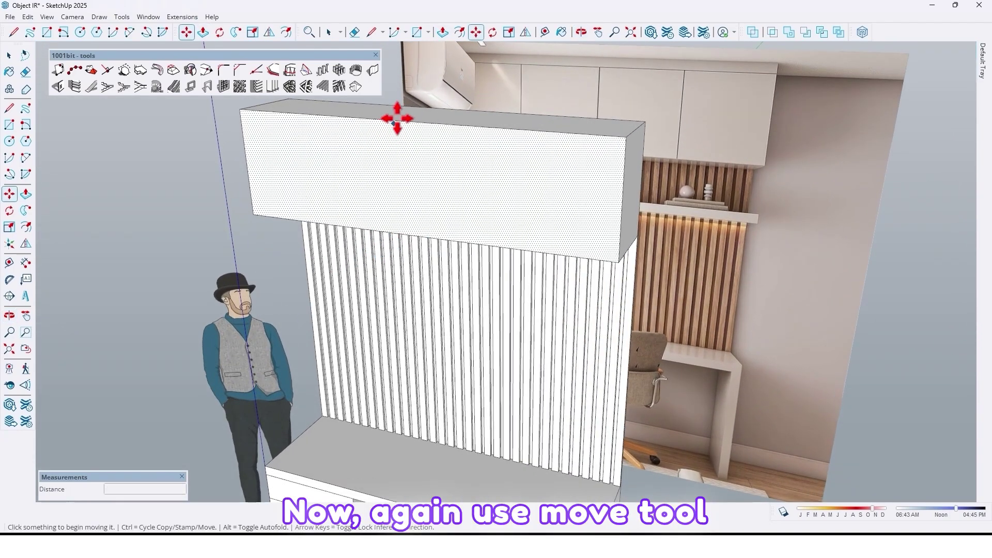
left_click(398, 121)
key("ctrl")
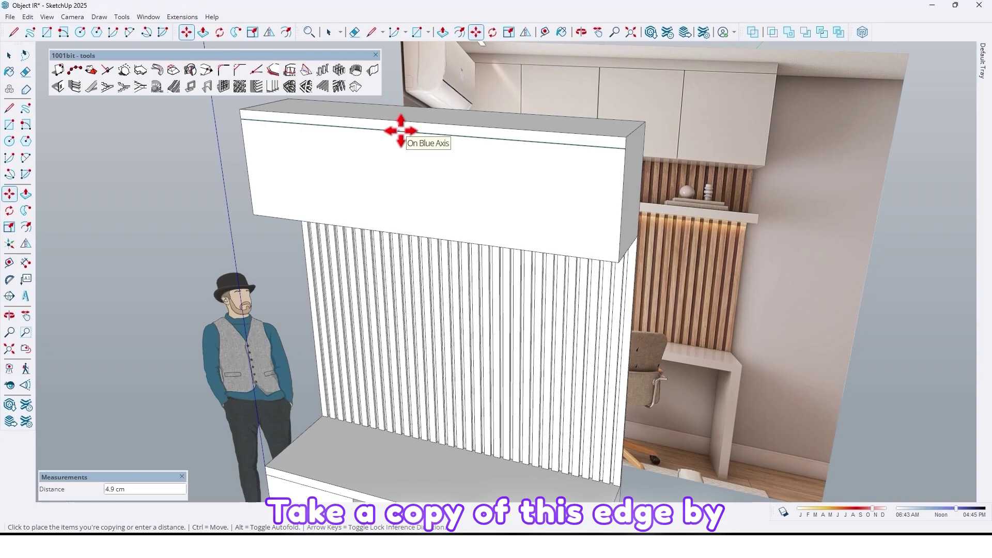
type("6")
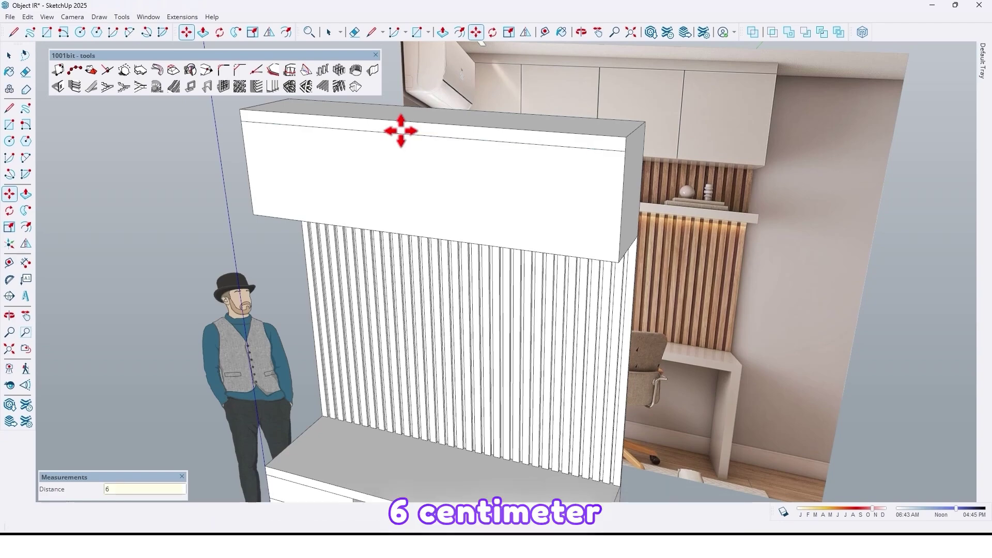
key("Return")
- Copy the vertical edge of the cabinet front to its opposite end and divide the span into 4 equal doors
middle_click_drag(400, 130, 282, 177)
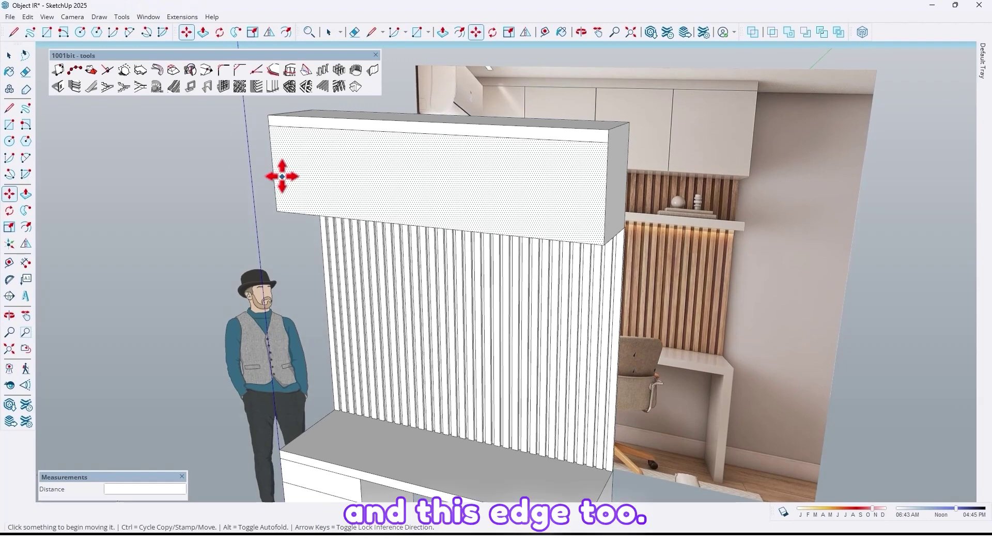
key("ctrl")
left_click(274, 179)
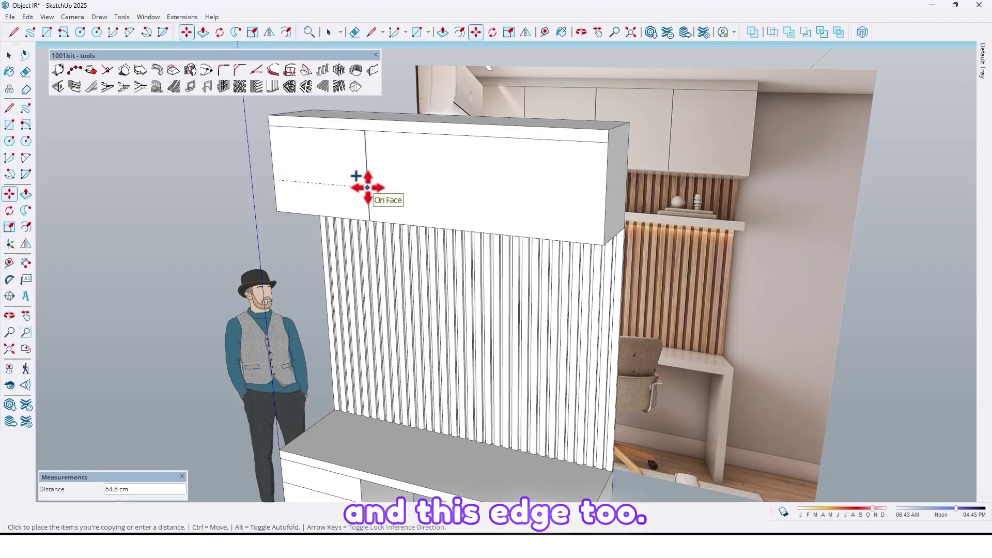
left_click(607, 180)
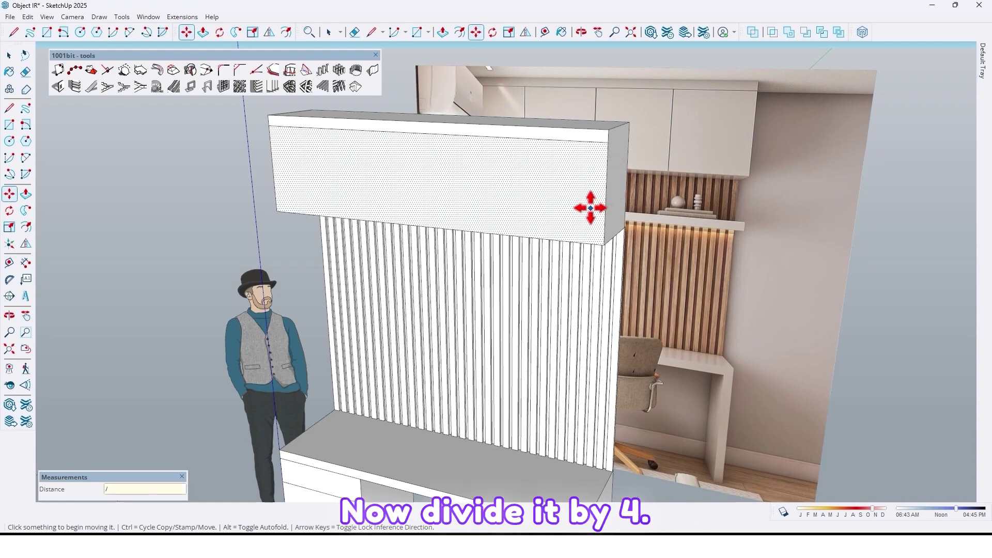
type("/4")
key("Return")
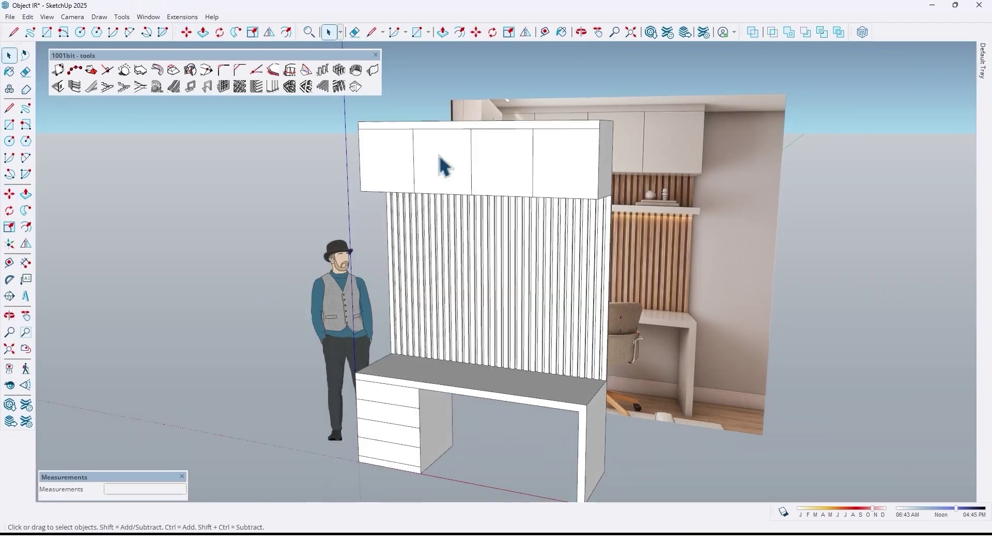
- Select all of the overhead cabinet's connected geometry and make it a group
left_click(437, 155)
middle_click_drag(491, 155, 429, 233)
right_click(440, 168)
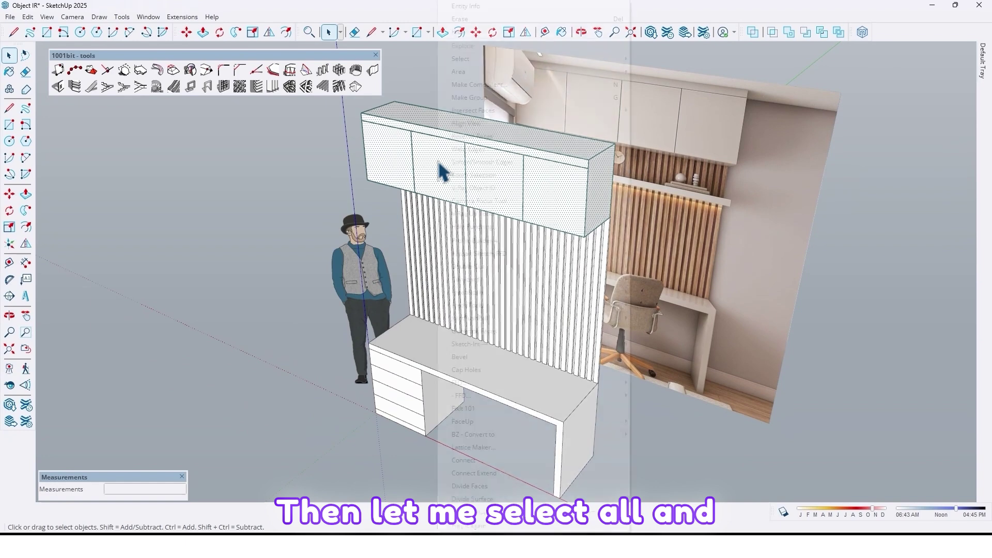
left_click(472, 98)
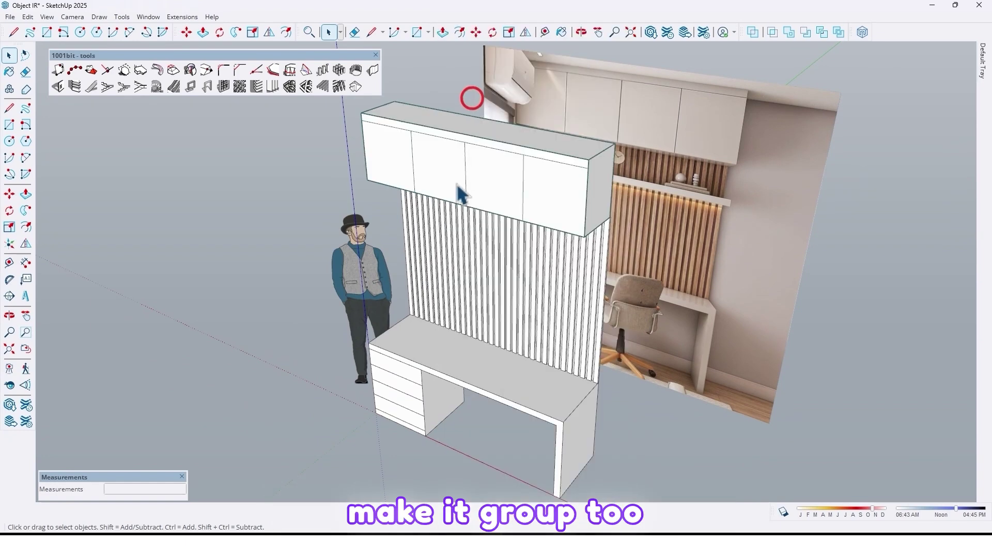
- Draw a shelf rectangle 200 cm long and about 21 cm deep along the front of the desktop
middle_click_drag(461, 191, 367, 283)
middle_click_drag(554, 230, 449, 211)
scroll(542, 242, "up", 3)
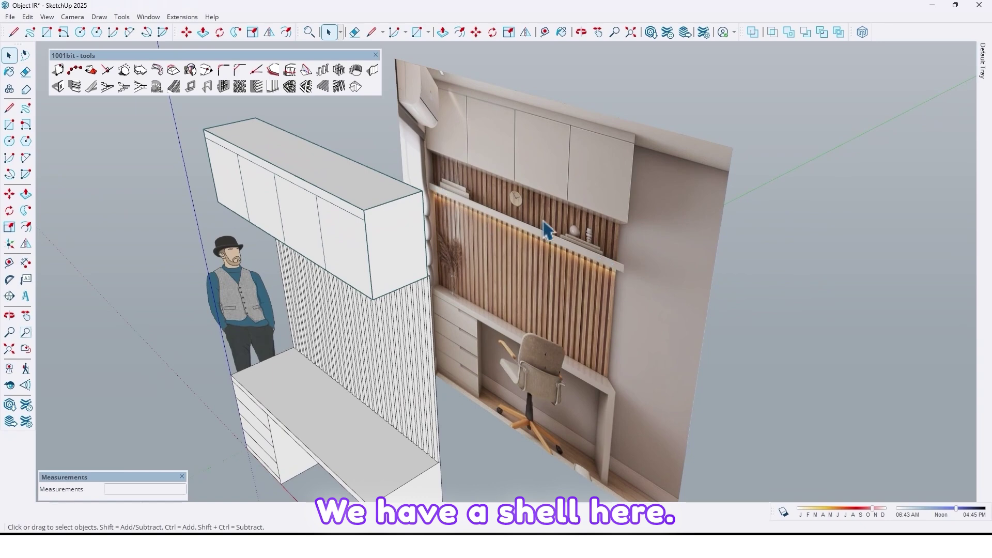
scroll(340, 269, "down", 2)
middle_click_drag(341, 269, 298, 346)
scroll(298, 345, "up", 2)
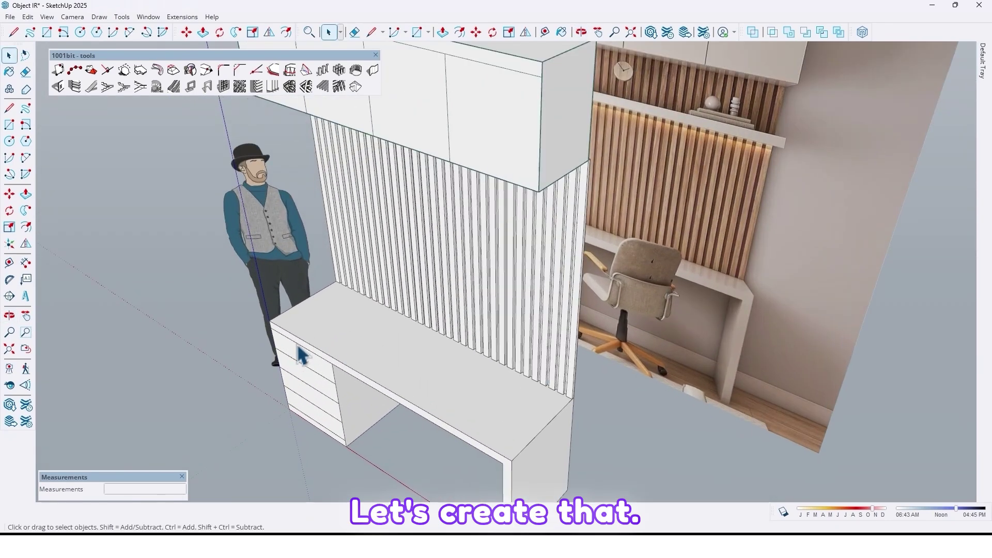
key("r")
left_click(269, 320)
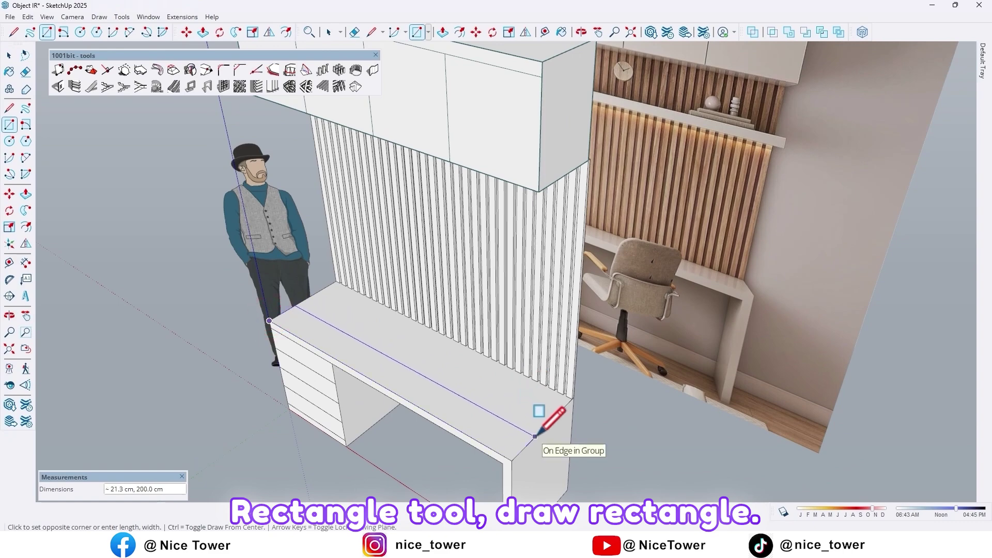
- Extrude the shelf rectangle on the desktop upward by 6 cm
middle_click_drag(460, 416, 443, 394)
scroll(442, 394, "up", 1)
key("p")
left_click(461, 396)
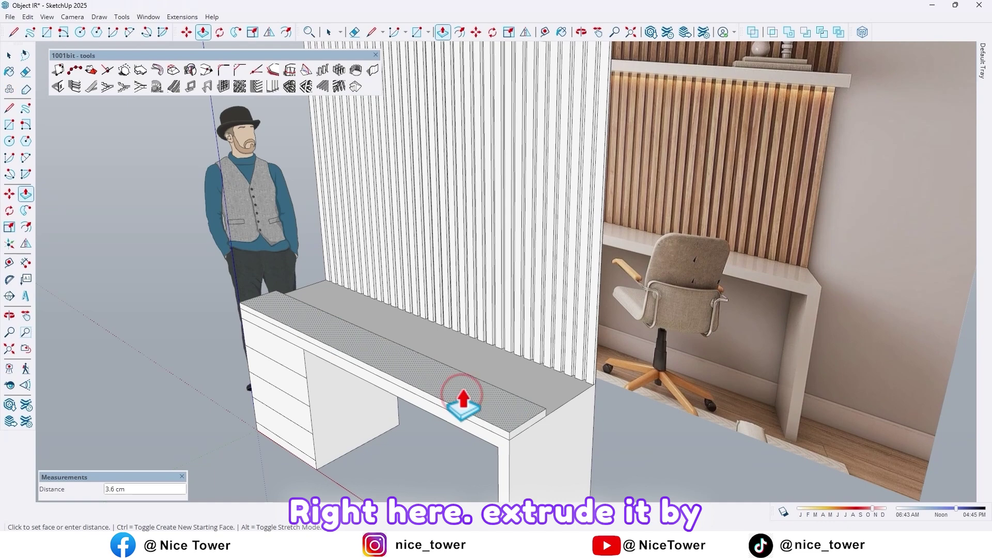
type("6")
key("Return")
- Select the whole extruded shelf on the desktop and make it a group
key("space")
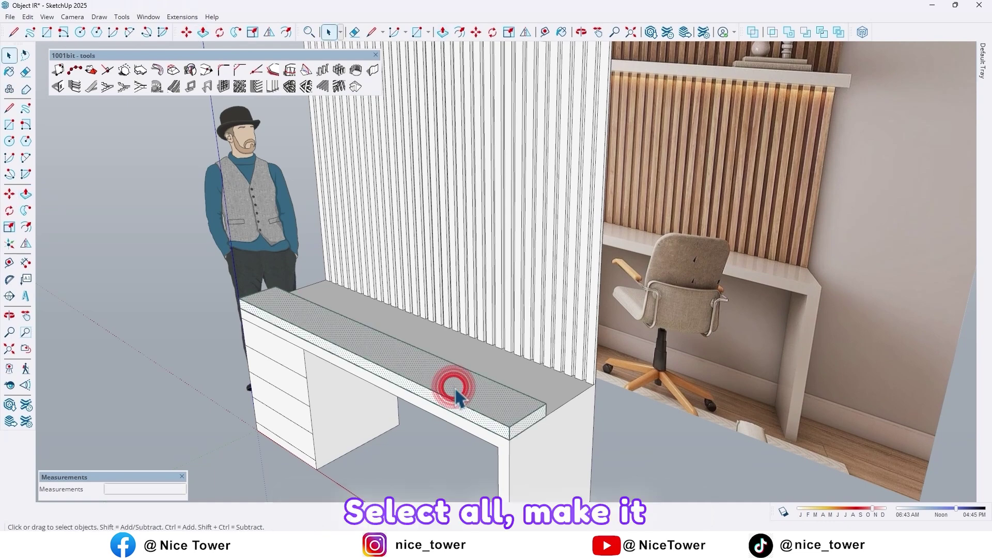
right_click(456, 398)
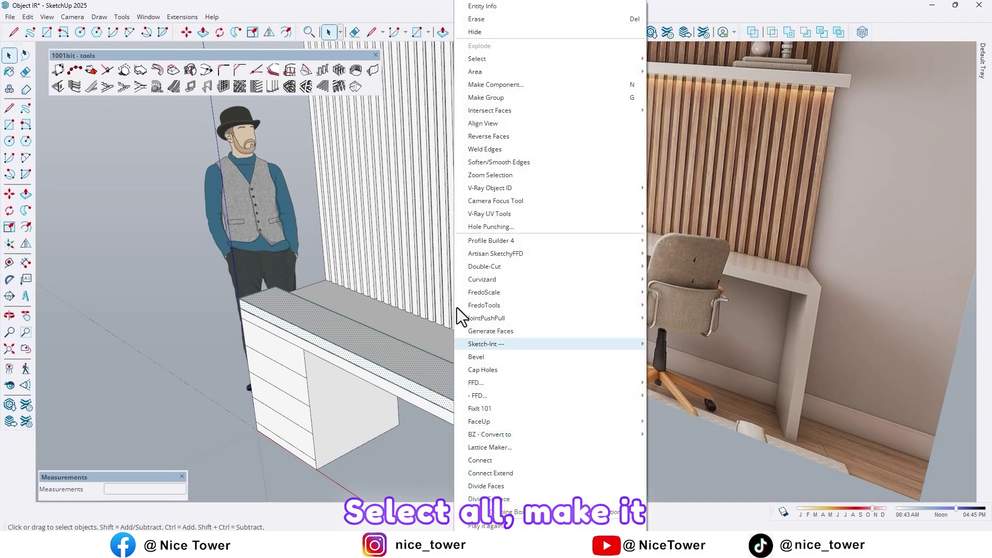
left_click(494, 97)
- Move the shelf group back across the desktop until its rear corner meets the desk's back corner at the slatted panel
scroll(475, 289, "down", 3)
scroll(482, 388, "up", 3)
middle_click_drag(514, 374, 452, 390)
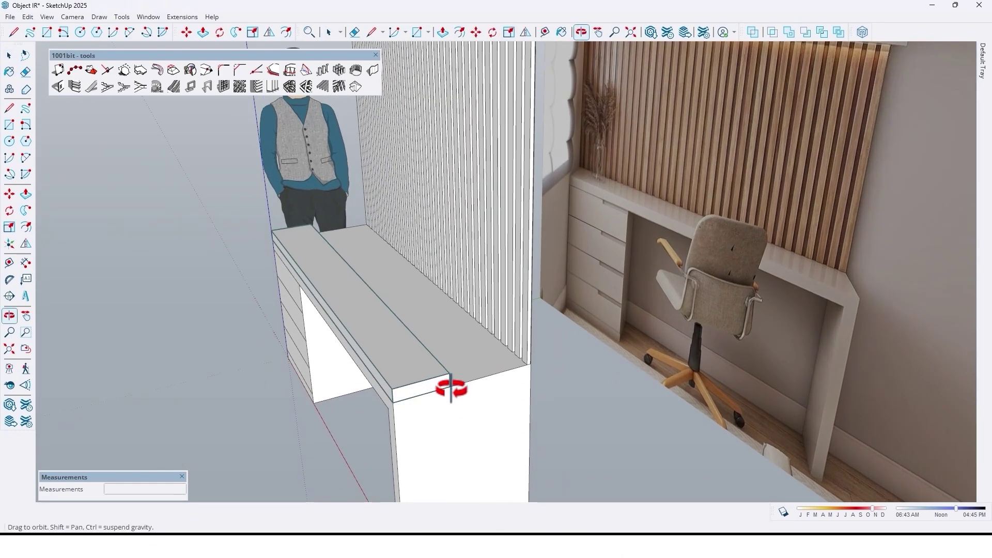
left_click(451, 389)
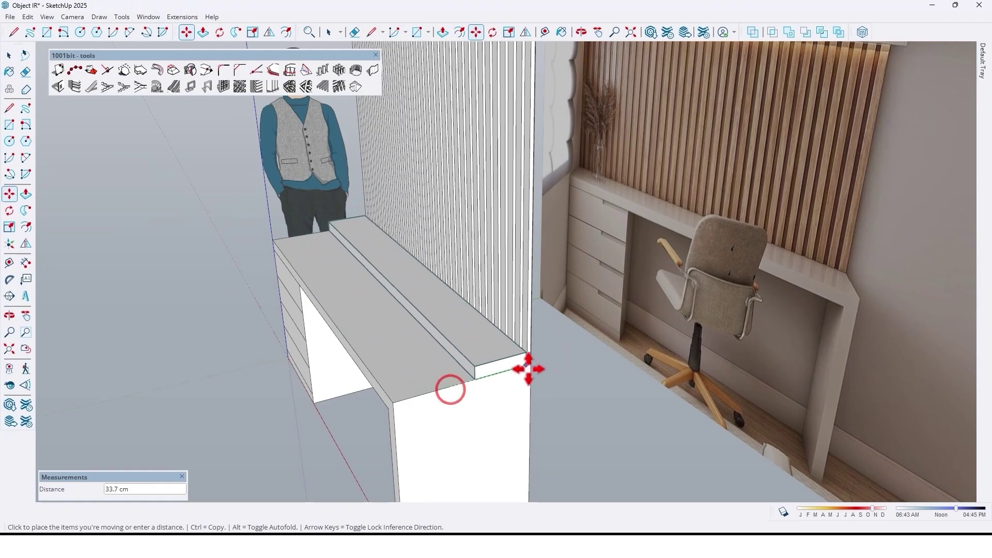
left_click(530, 364)
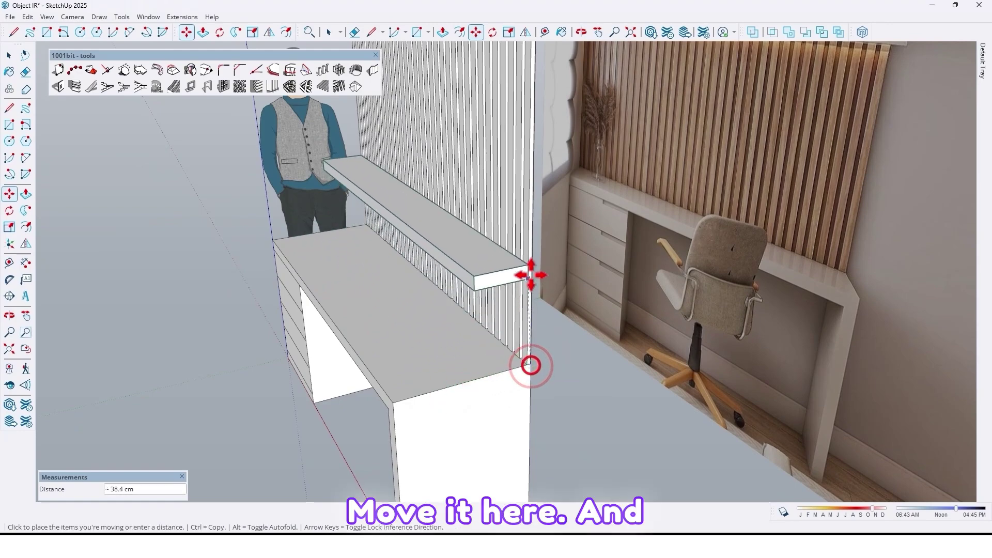
- Raise the shelf vertically along the slatted panel by about 107 cm, placing it beneath the overhead cabinet
scroll(531, 274, "down", 2)
scroll(532, 241, "down", 2)
middle_click_drag(533, 239, 547, 281)
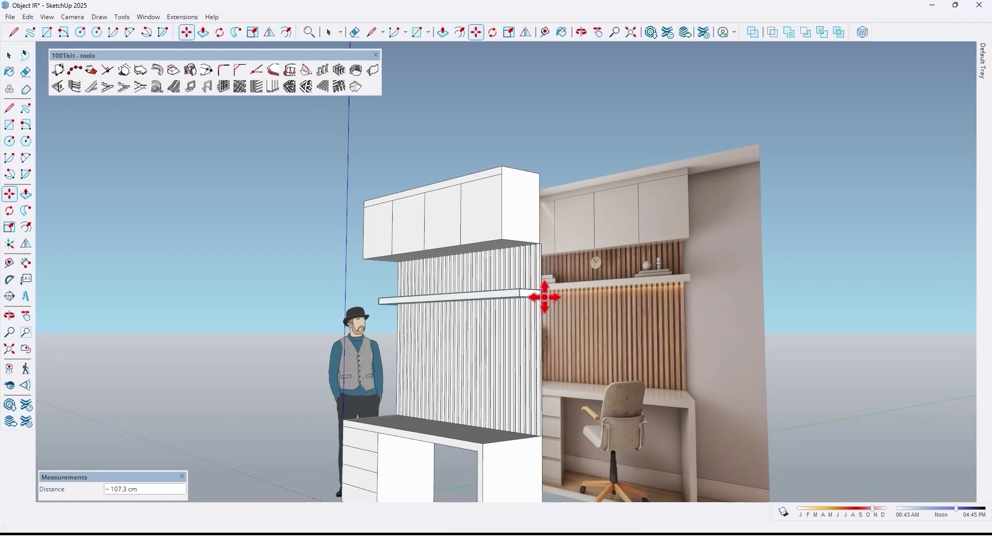
left_click(544, 297)
- Open the overhead cabinet group and offset the outline of the first door, on the drawer side, inward by 0.15 cm
middle_click_drag(470, 343, 483, 407)
scroll(575, 324, "up", 2)
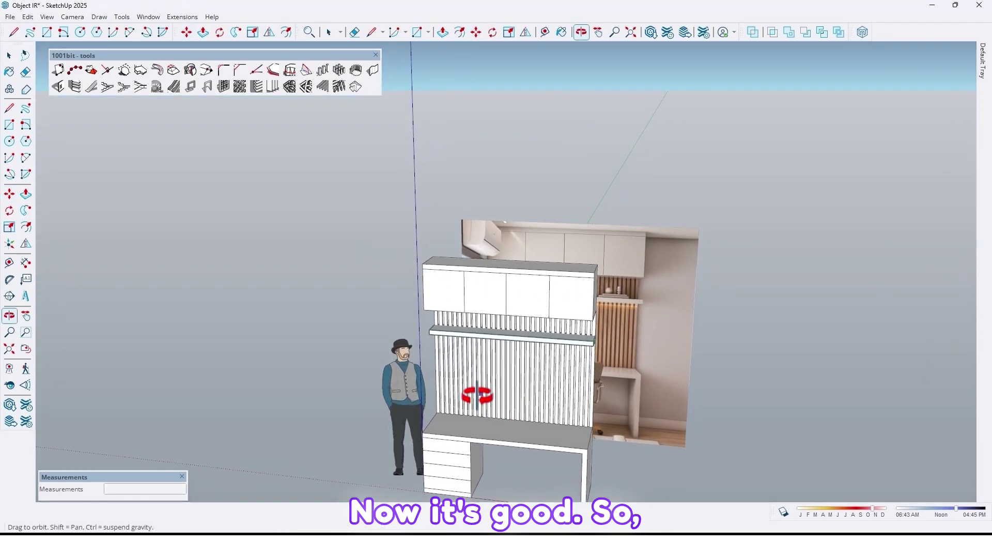
scroll(496, 301, "up", 3)
scroll(454, 284, "up", 2)
middle_click_drag(454, 283, 484, 235)
left_click(401, 282)
scroll(479, 282, "up", 1)
scroll(479, 282, "up", 1)
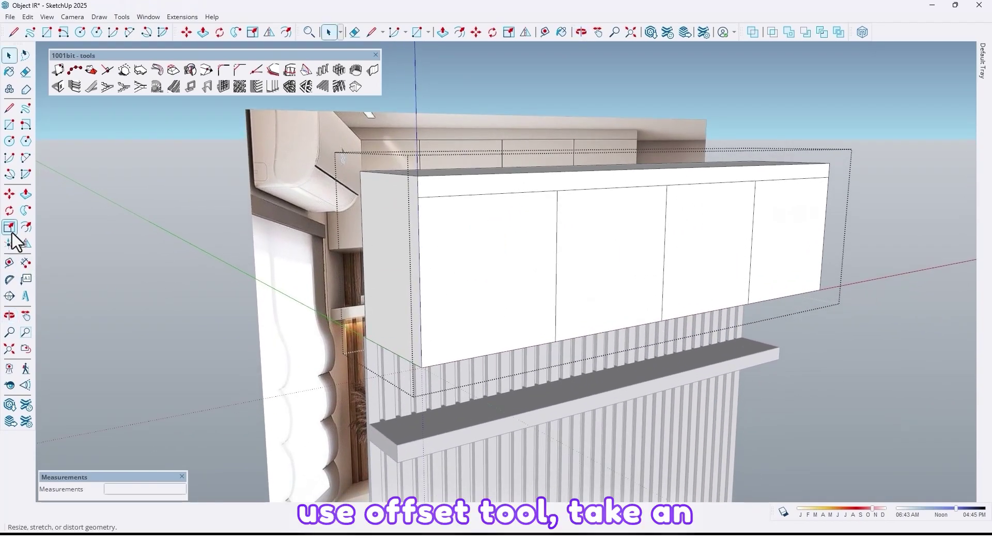
left_click(433, 243)
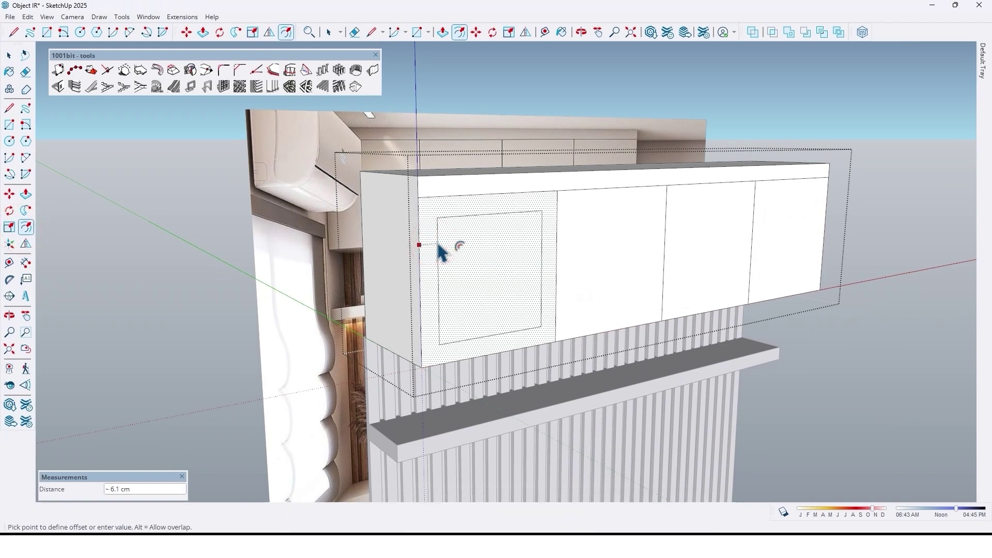
type(".15")
key("Return")
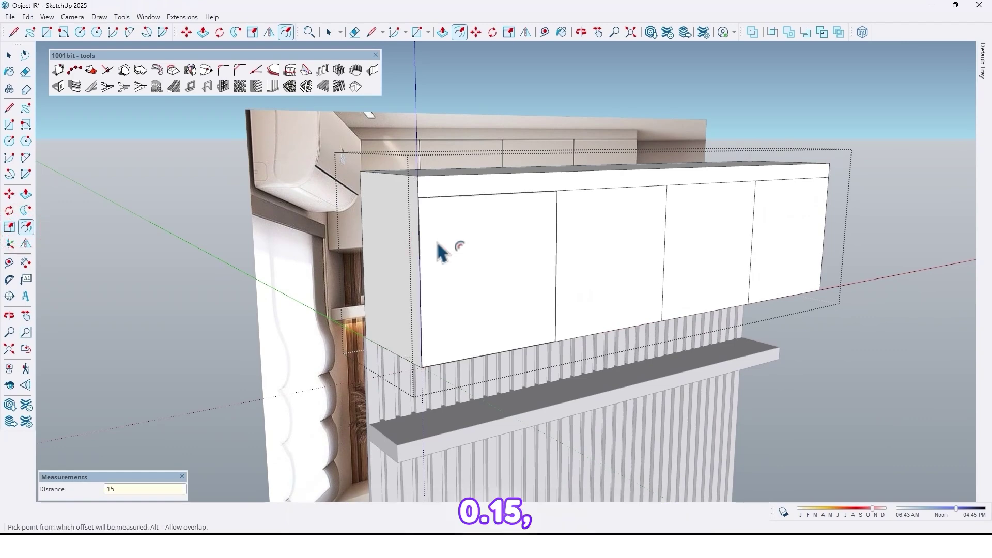
- Repeat the 0.15 cm inward offset on the other three cabinet door faces
right_click(591, 241)
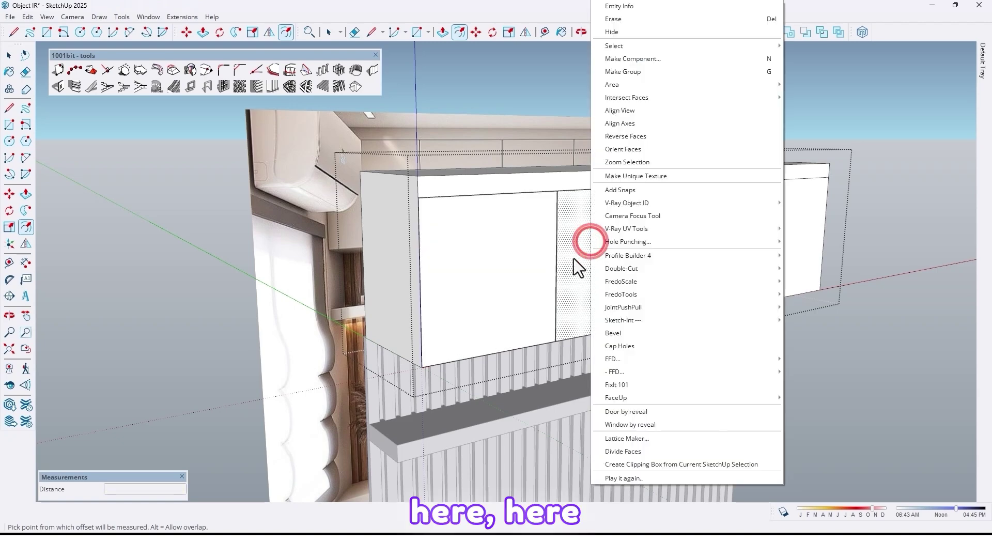
middle_click_drag(573, 259, 462, 277, "shift")
left_click(588, 267)
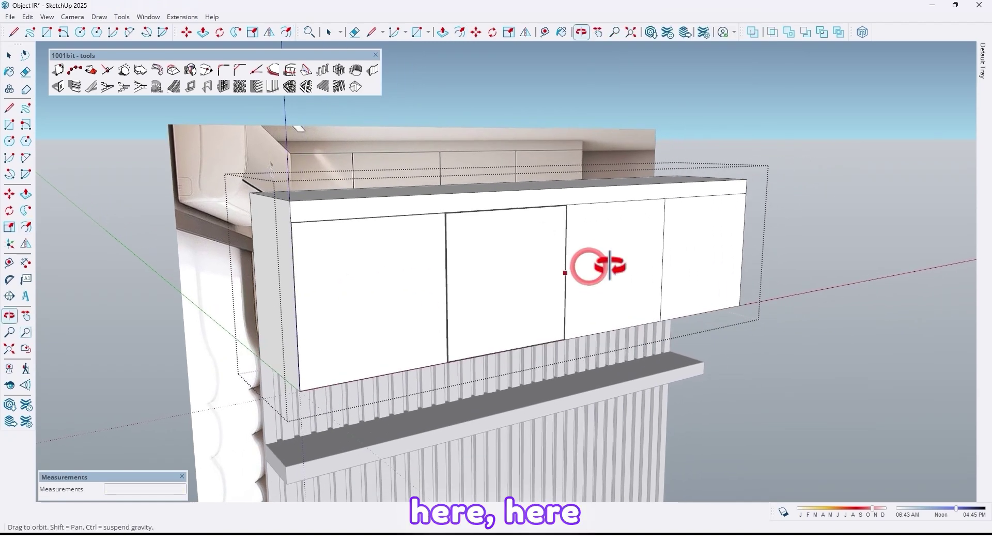
key("f")
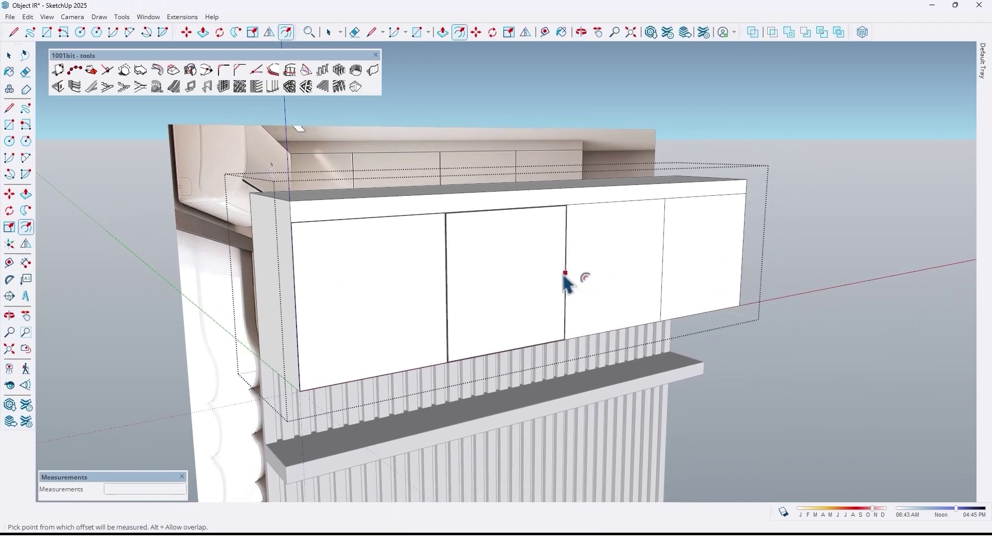
left_click(606, 280)
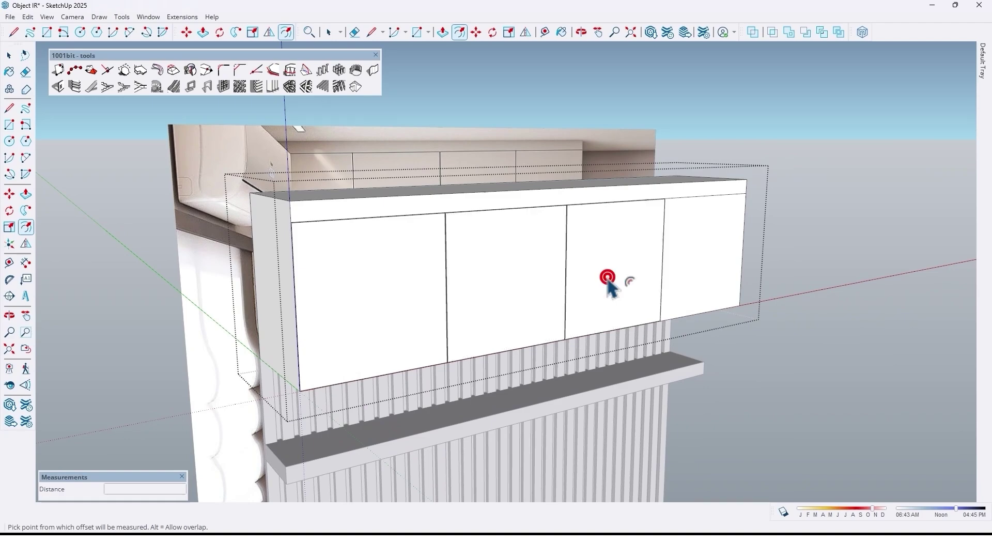
left_click(695, 270)
middle_click_drag(645, 289, 392, 315)
scroll(330, 293, "up", 4)
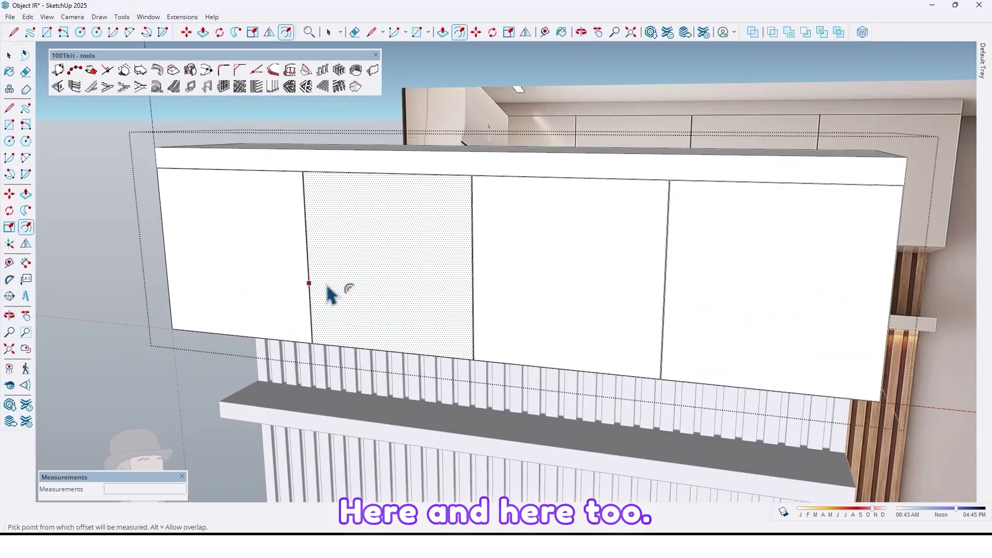
- Extrude the first cabinet door, on the drawer side, outward by 1.6 cm
scroll(382, 271, "down", 2)
middle_click_drag(370, 254, 328, 238, "shift")
scroll(372, 270, "down", 3)
scroll(350, 244, "down", 2)
scroll(342, 244, "up", 1)
key("p")
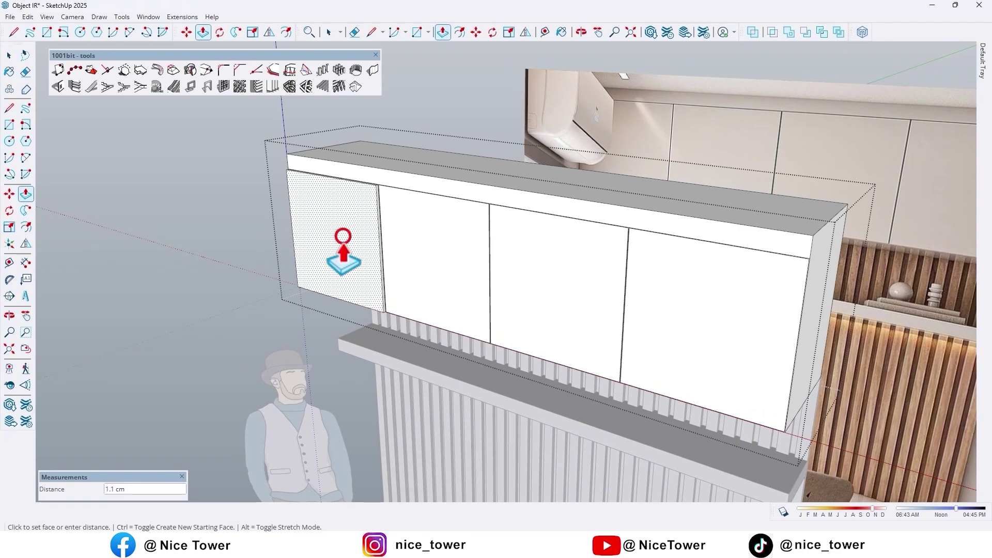
type("1.6")
key("Return")
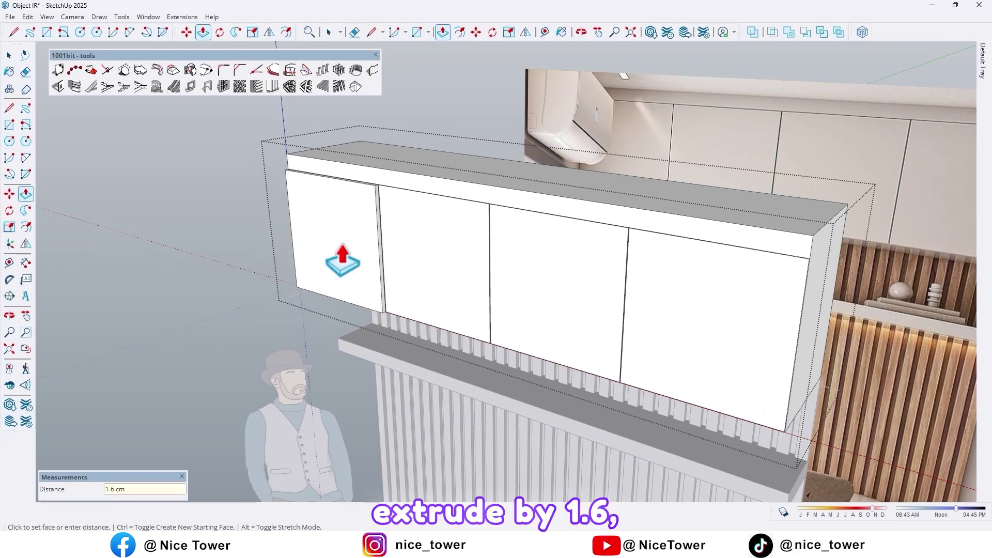
- Repeat the 1.6 cm extrusion on the remaining three cabinet doors
double_click(398, 236)
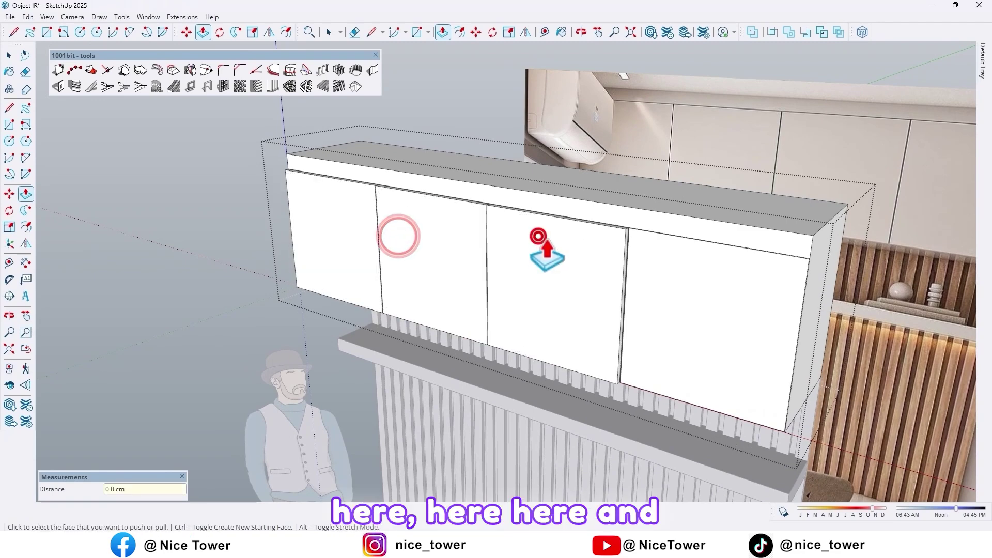
double_click(537, 235)
double_click(645, 258)
middle_click_drag(645, 264, 608, 248)
double_click(538, 229)
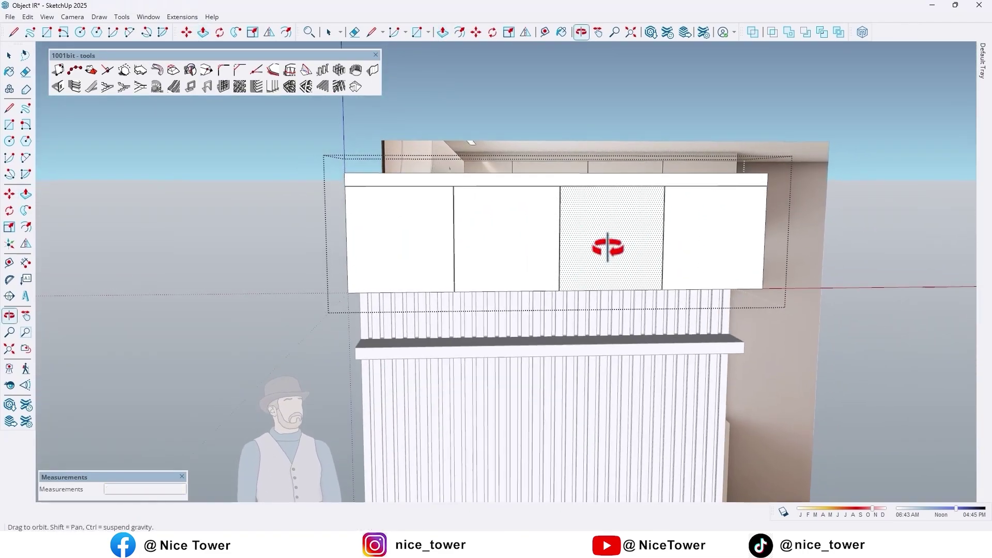
- Open the desk group and offset the outline of the top drawer front inward by 0.2 cm
scroll(445, 248, "up", 5)
middle_click_drag(445, 248, 465, 380)
scroll(435, 232, "down", 3)
scroll(438, 235, "down", 5)
scroll(465, 380, "up", 3)
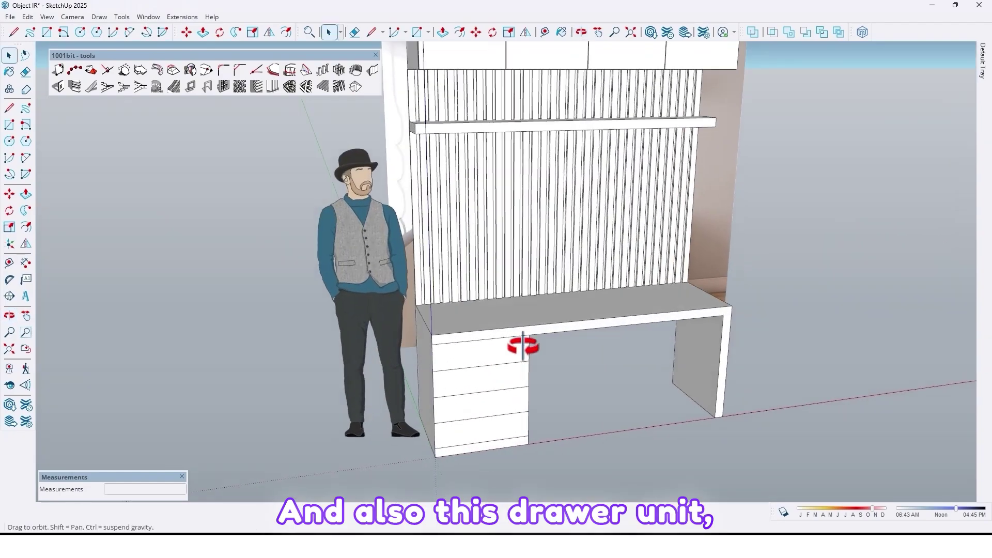
middle_click_drag(523, 346, 348, 405)
scroll(416, 355, "up", 3)
middle_click_drag(420, 350, 454, 262, "shift")
double_click(448, 293)
scroll(448, 296, "up", 2)
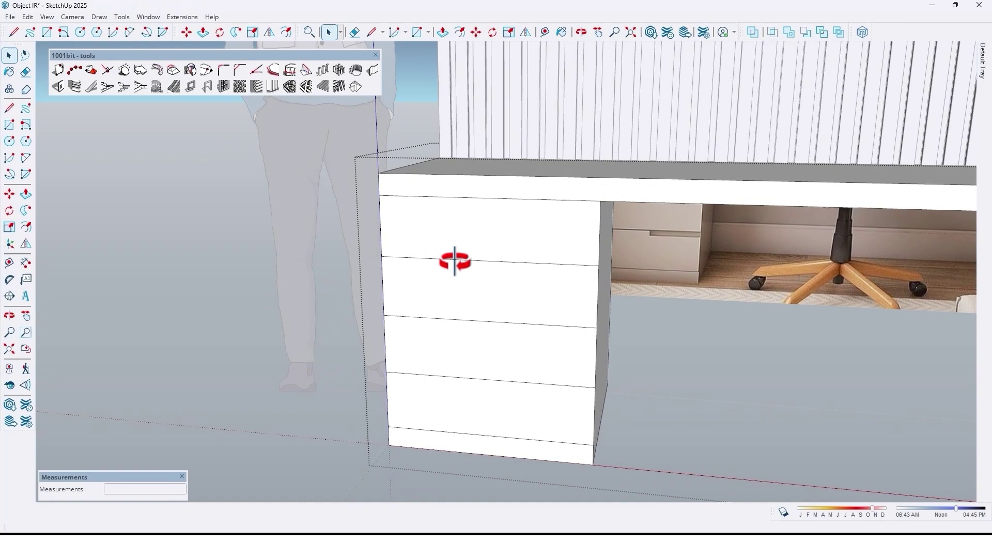
key("h")
middle_click_drag(487, 251, 255, 230)
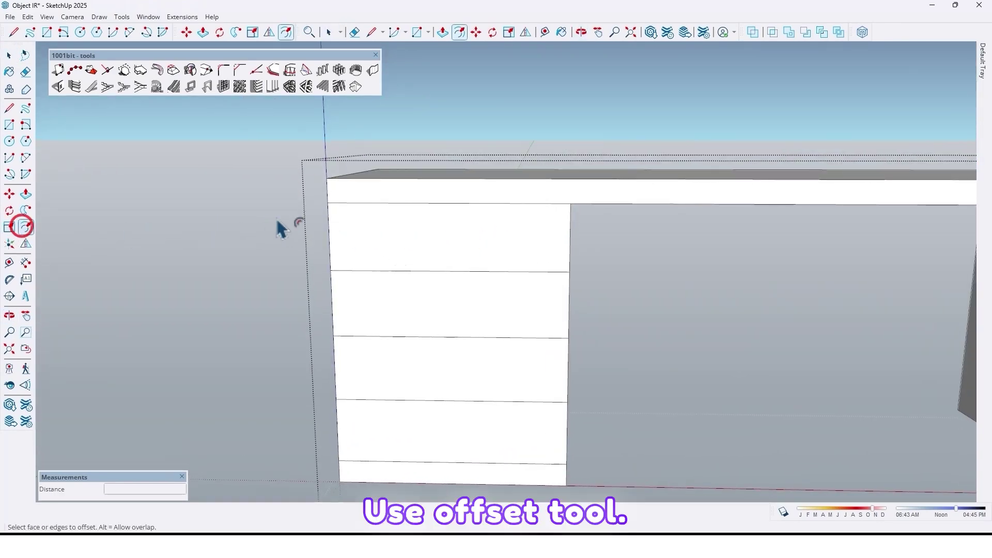
left_click(335, 229)
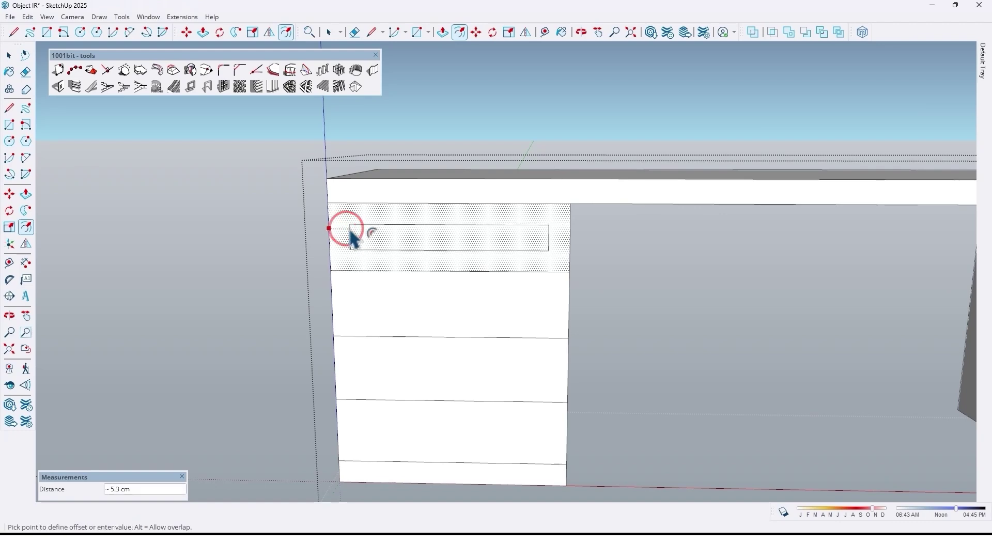
type(".2")
key("Return")
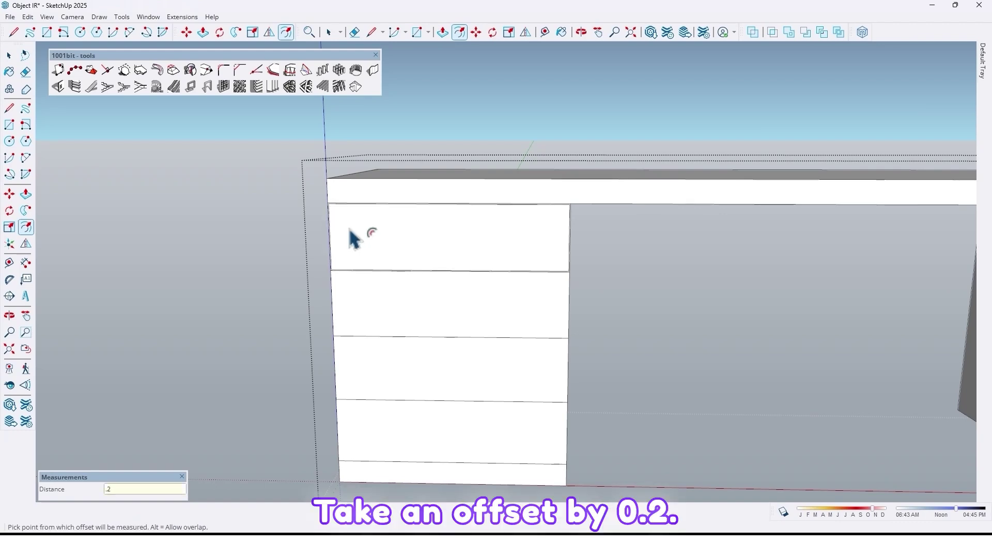
- Copy the inset face of the top drawer front and paste it in place outside the desk group
key("space")
left_click(419, 246)
middle_click_drag(438, 256, 492, 250)
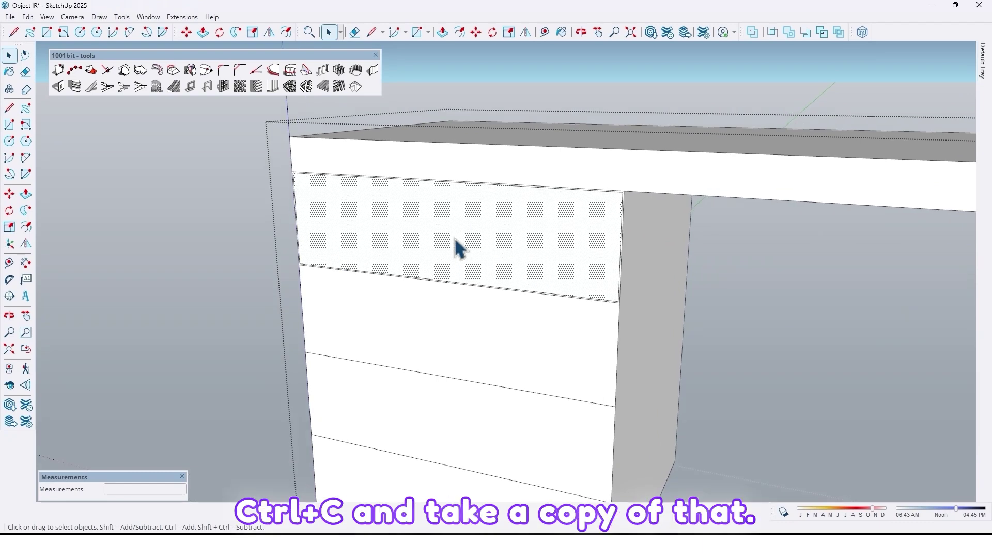
key("Escape")
scroll(452, 242, "down", 4)
middle_click_drag(452, 243, 428, 290)
scroll(458, 237, "up", 4)
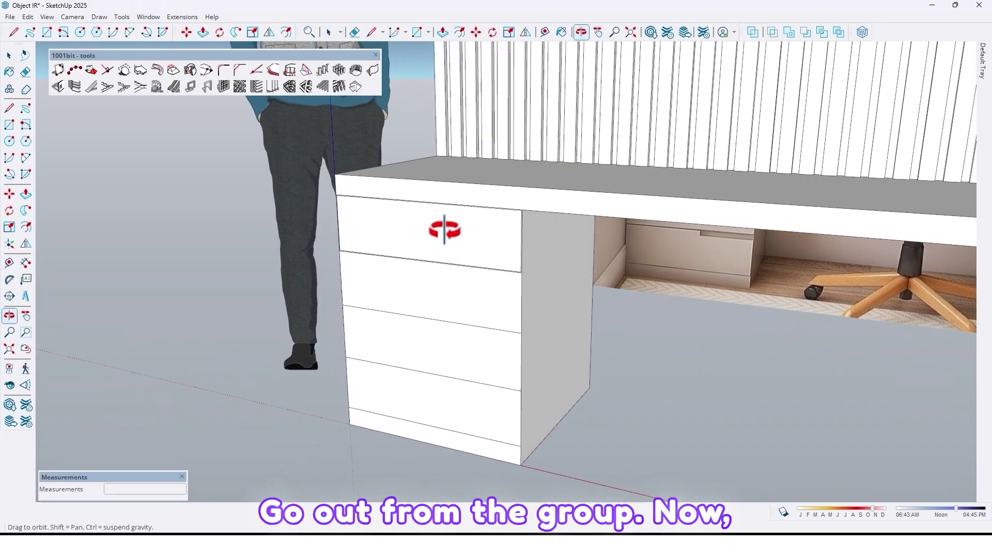
left_click(28, 16)
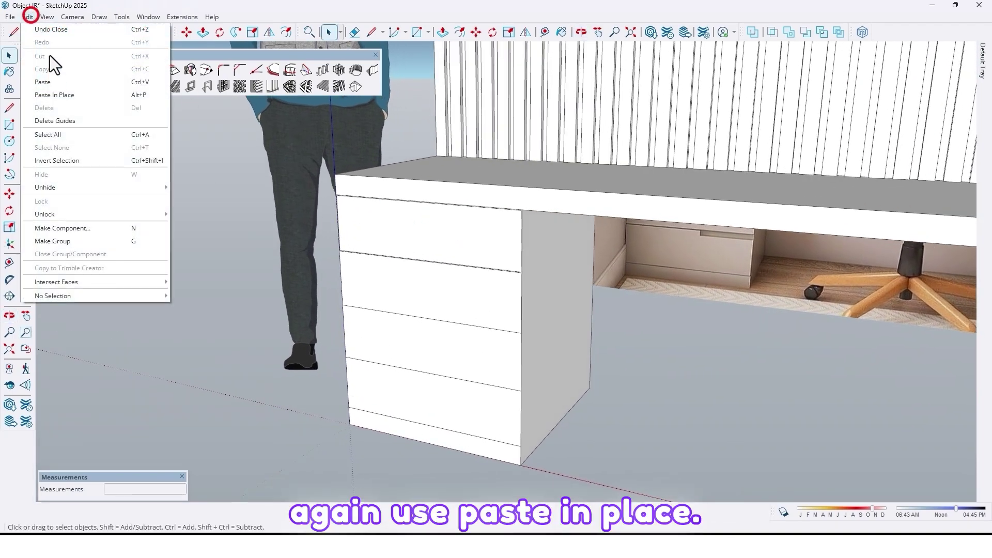
left_click(59, 94)
- Make the pasted top drawer front a component, keeping the default definition settings
scroll(538, 275, "down", 2)
middle_click_drag(539, 275, 484, 266)
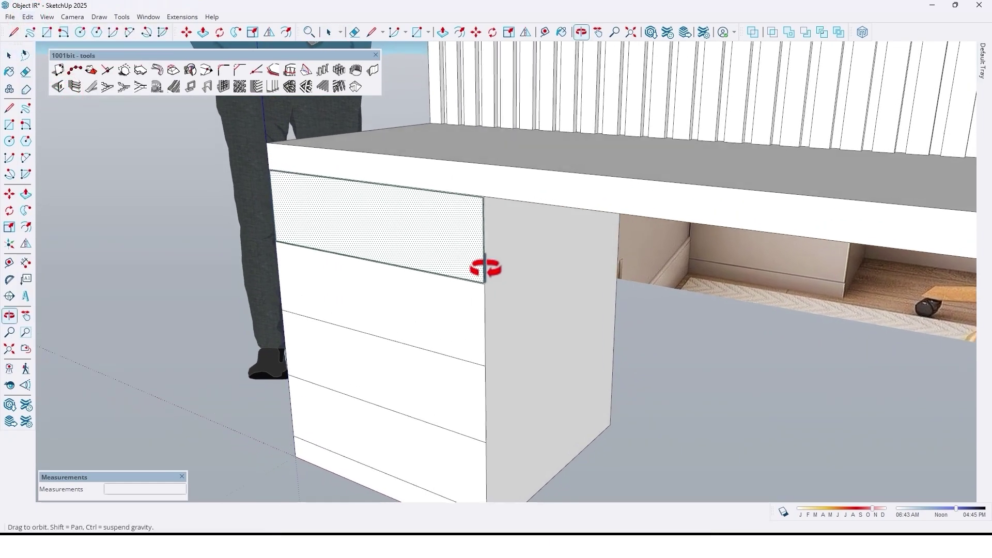
scroll(421, 270, "up", 3)
right_click(421, 268)
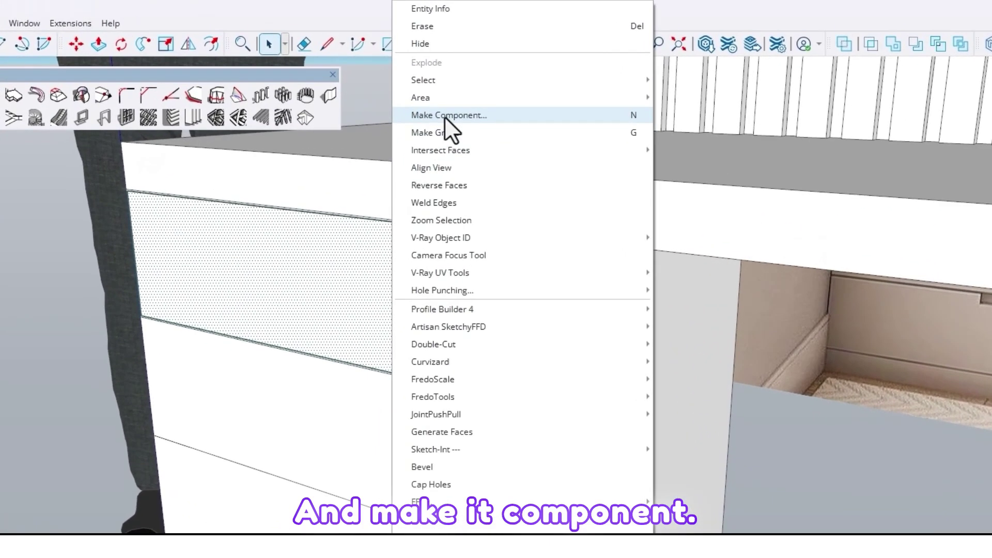
left_click(444, 115)
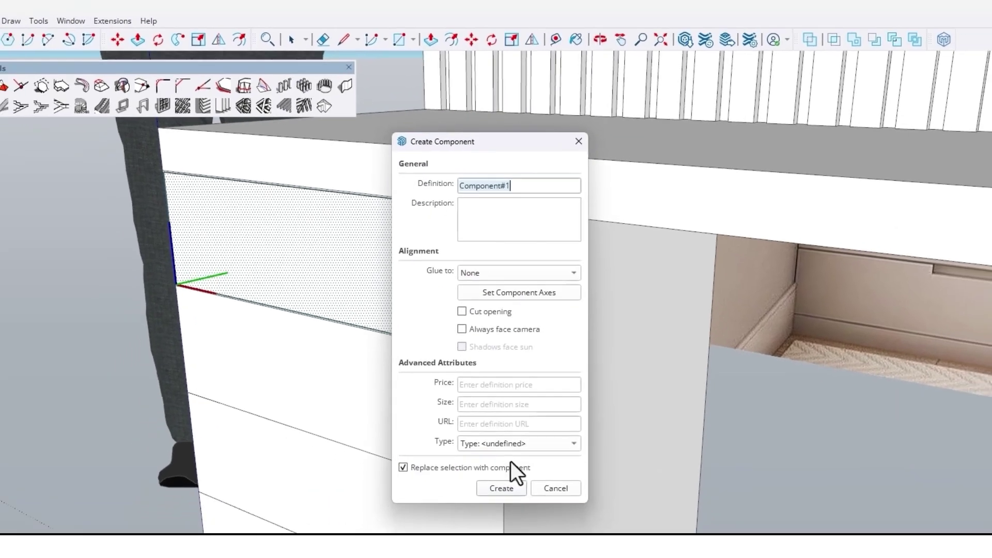
left_click(504, 488)
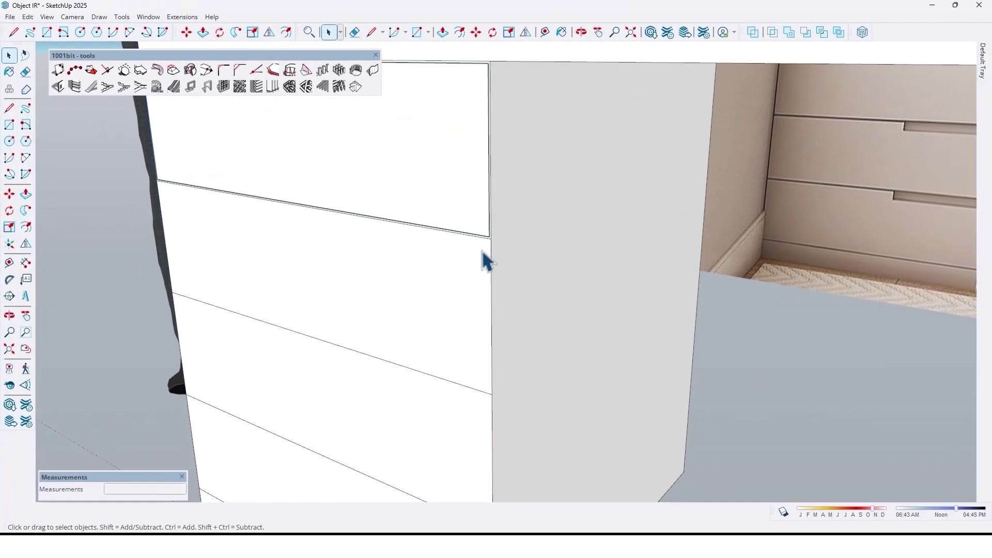
- Copy the drawer front component 17 cm down to the next drawer line and multiply it with 3x to cover all drawers
key("m")
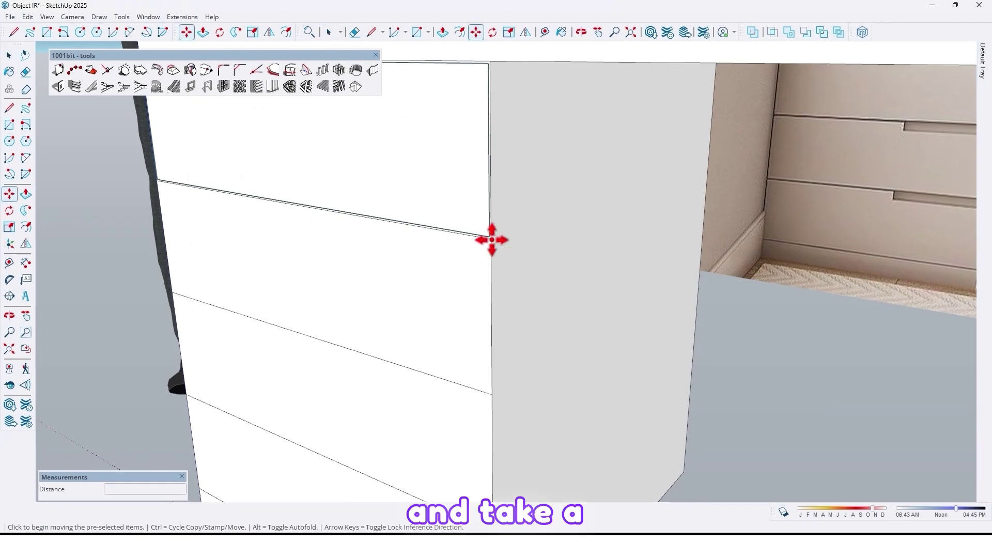
left_click(491, 240)
key("ctrl")
scroll(483, 282, "down", 2)
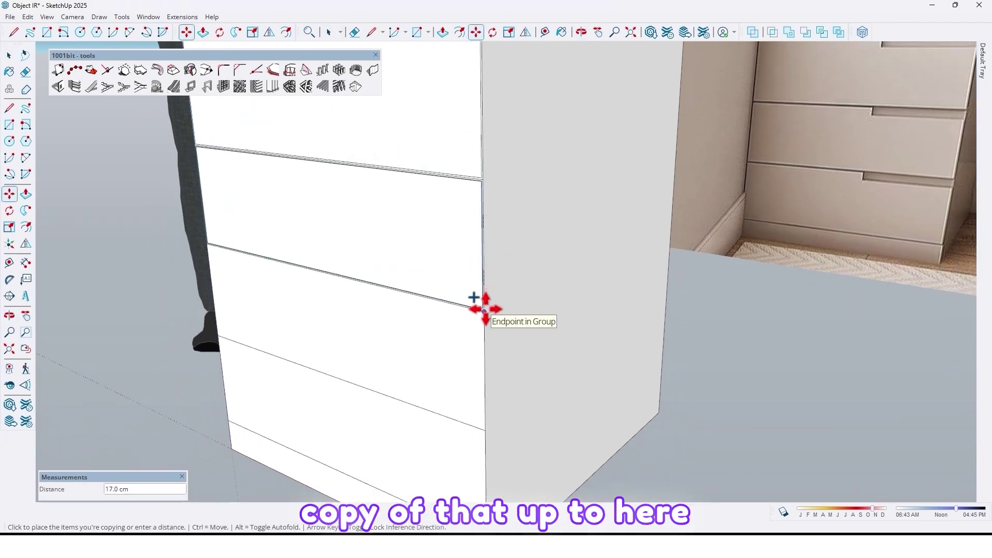
left_click(485, 309)
scroll(485, 309, "down", 3)
middle_click_drag(485, 309, 477, 262, "shift")
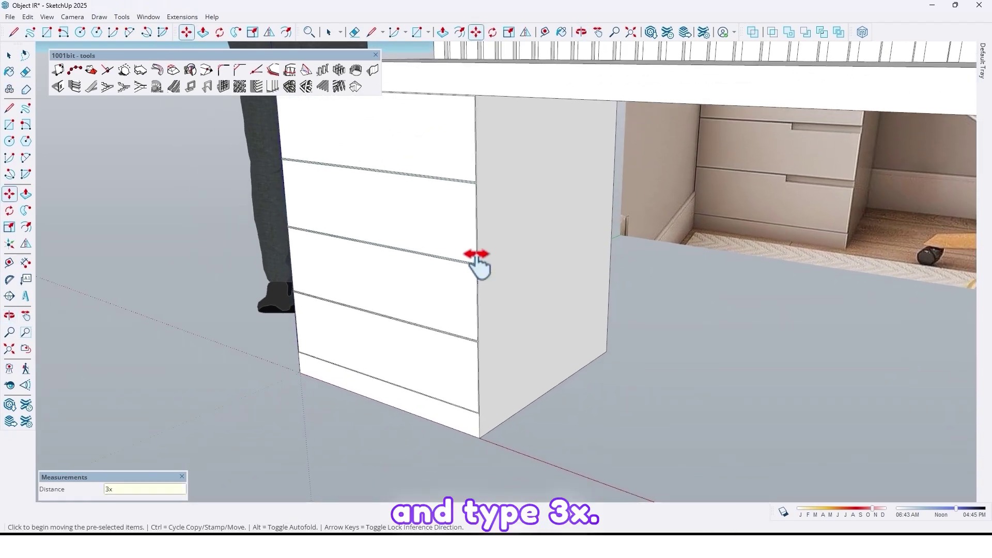
scroll(451, 245, "down", 2)
middle_click_drag(368, 302, 425, 233)
scroll(429, 169, "up", 1)
middle_click_drag(429, 176, 415, 192, "shift")
scroll(423, 217, "up", 2)
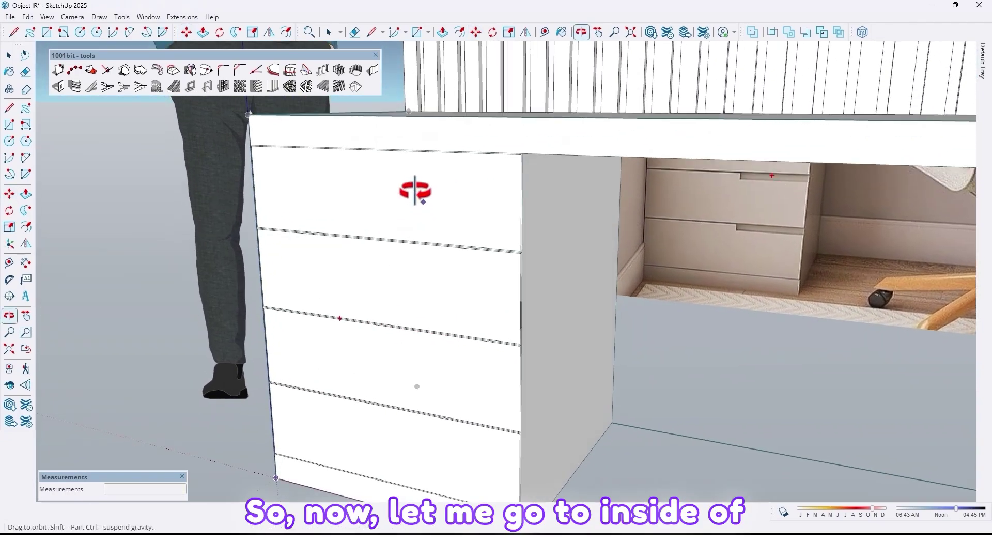
- Open the top drawer front component, extrude its face 1.6 cm, and leave the component
key("space")
double_click(436, 193)
middle_click_drag(481, 222, 404, 227)
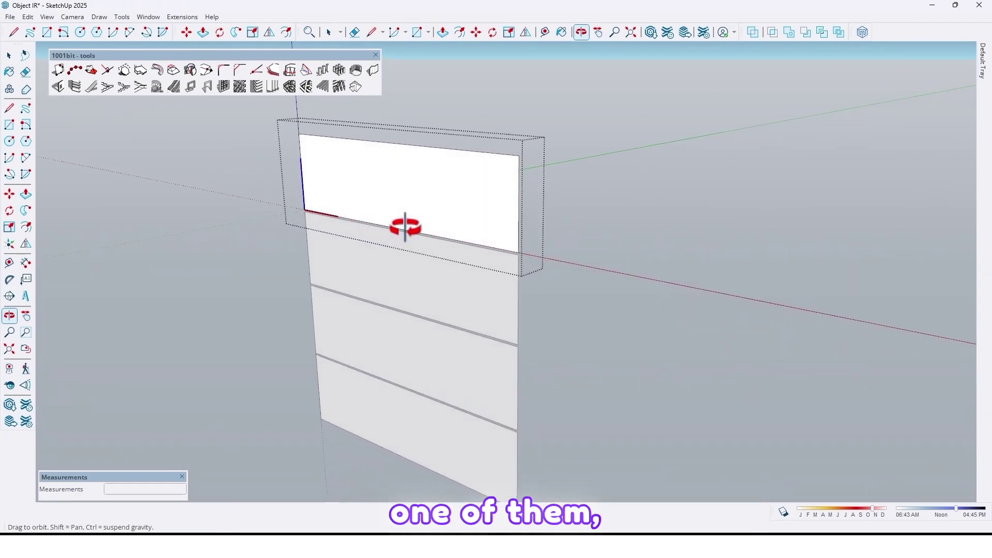
left_click(444, 197)
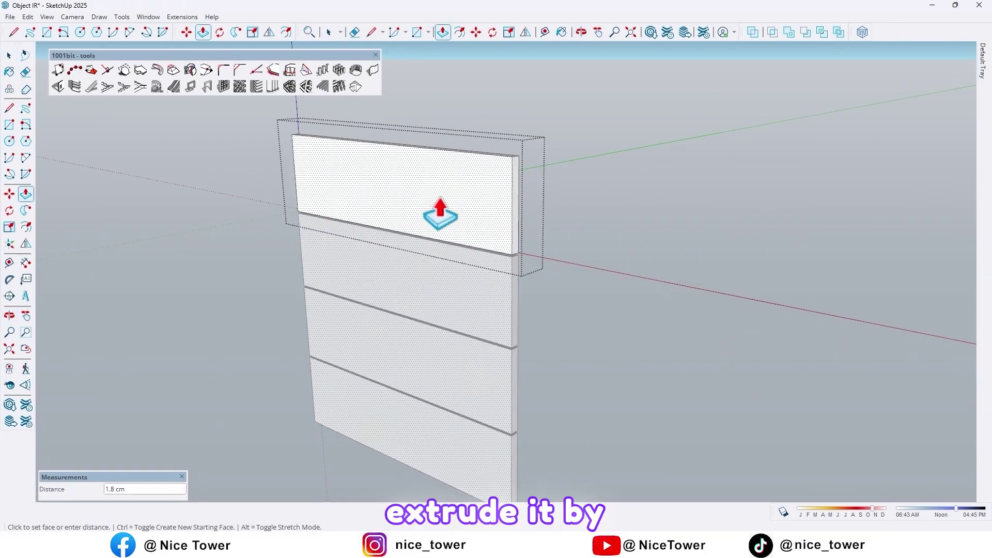
type("1")
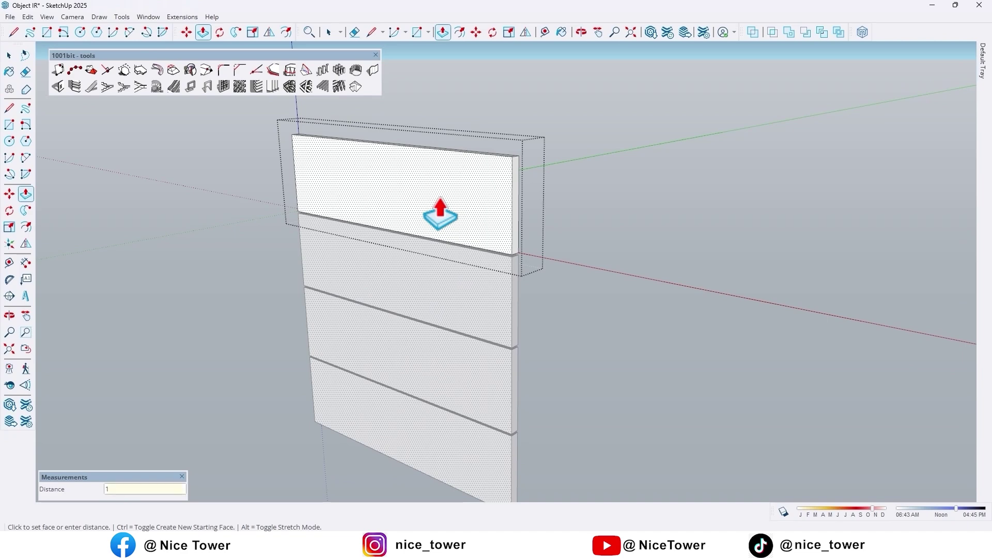
type(".6")
key("Return")
middle_click_drag(433, 211, 630, 261)
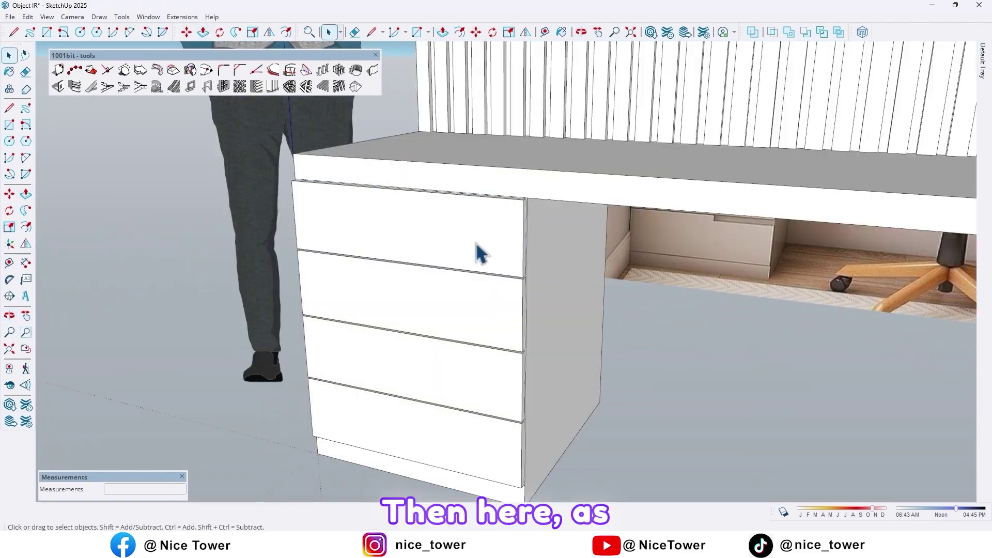
- Inside the top drawer front component, draw a handle rectangle about 23.3 by 3.1 cm from the face's upper right corner
middle_click_drag(476, 255, 601, 165)
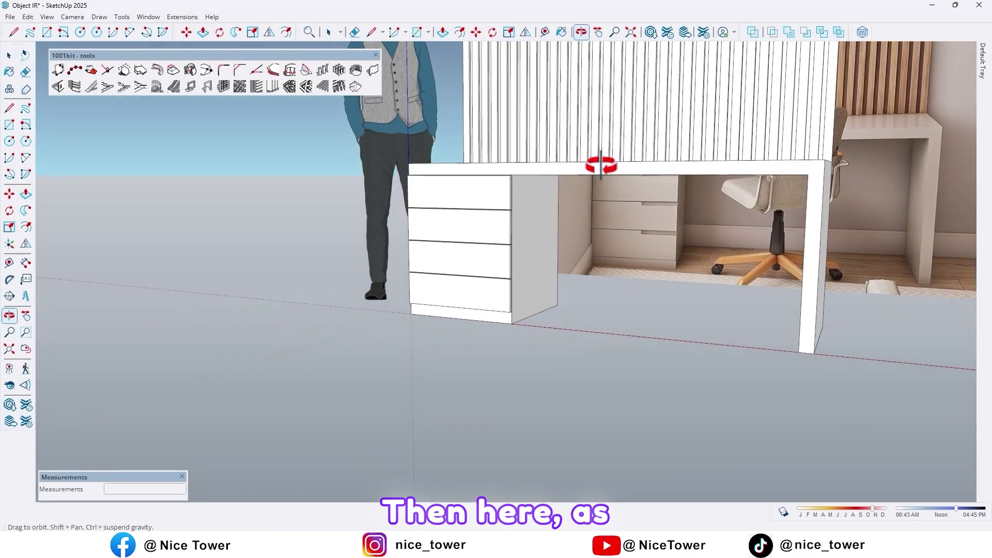
scroll(646, 217, "up", 10)
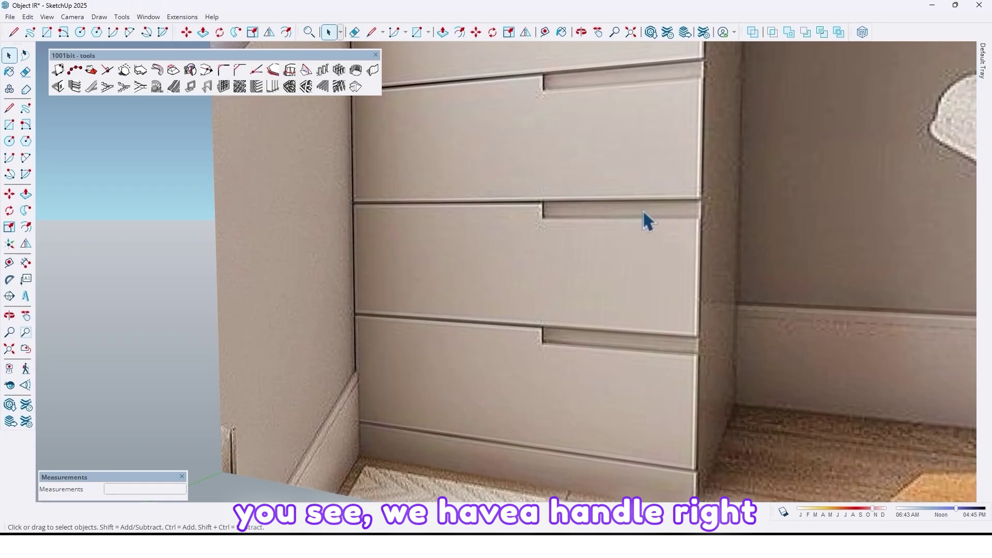
scroll(643, 213, "down", 15)
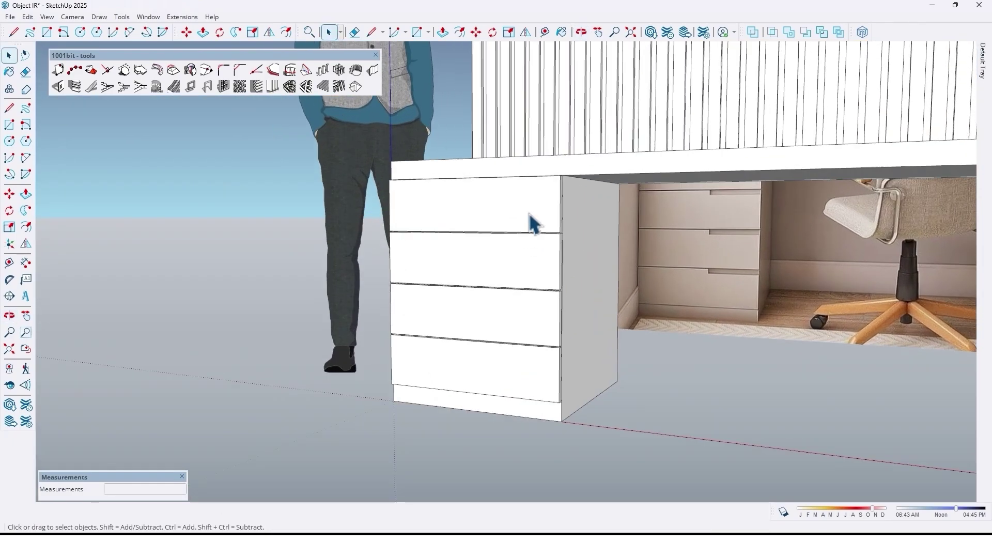
double_click(532, 211)
middle_click_drag(532, 212, 566, 206)
key("r")
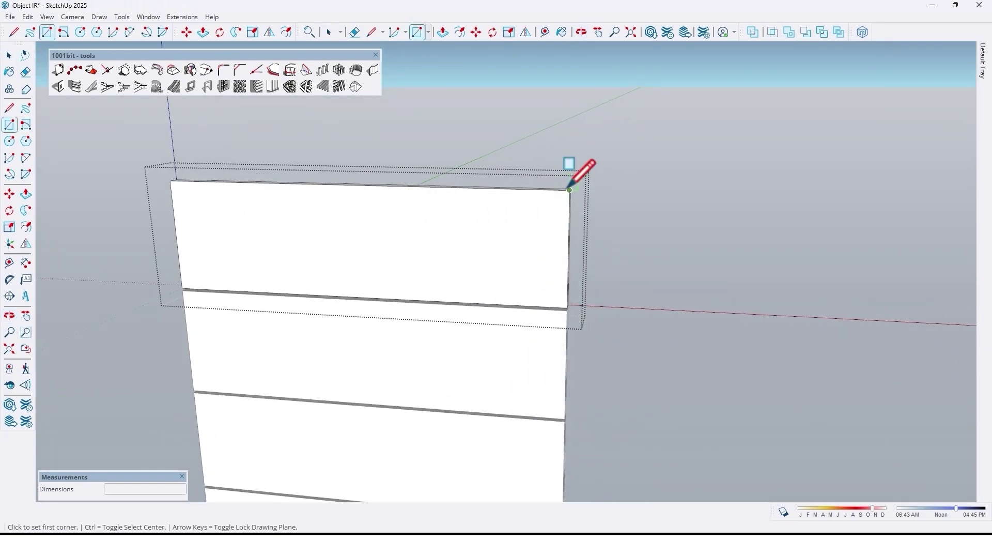
left_click(568, 190)
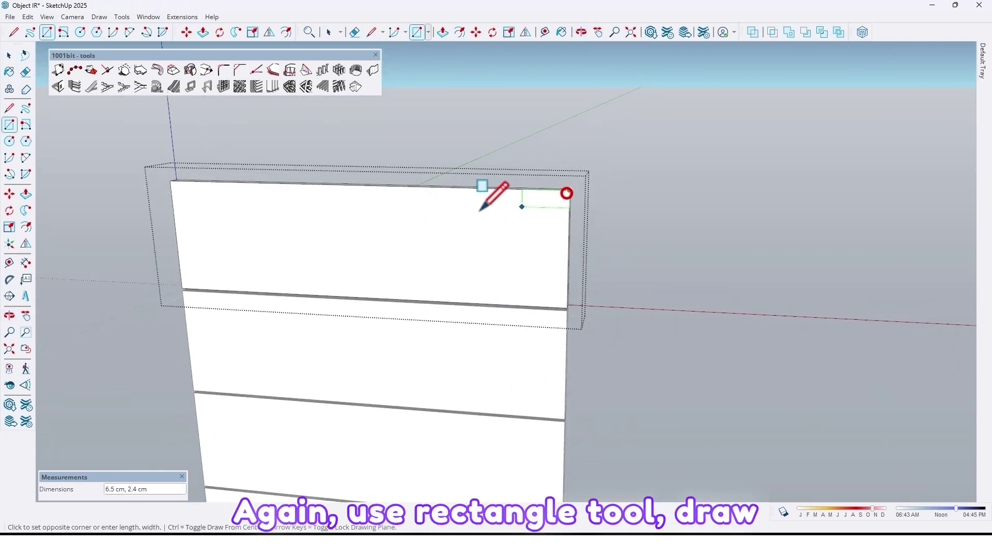
left_click(403, 208)
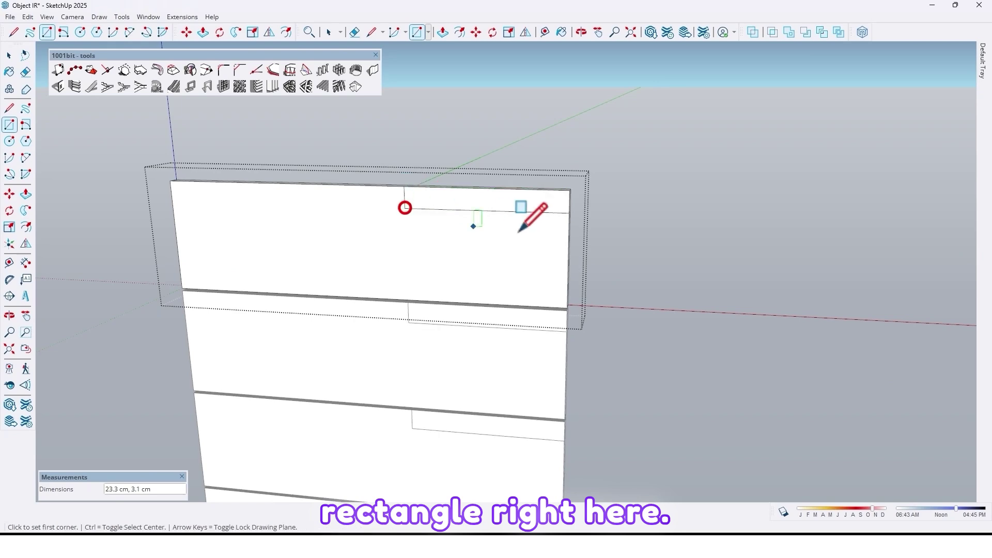
- Push the handle rectangle 1 cm into the drawer front to form a recess
middle_click_drag(522, 228, 432, 243)
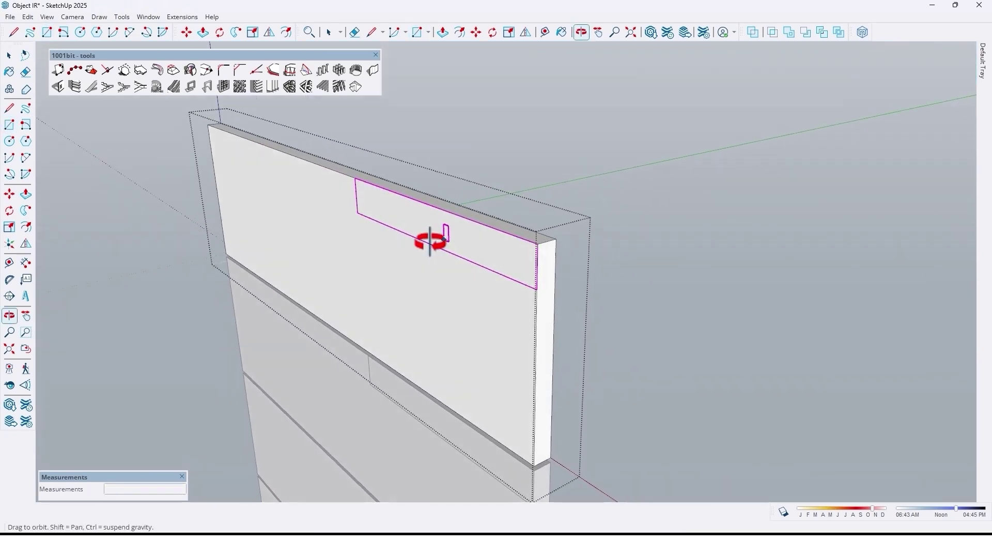
key("p")
left_click(451, 241)
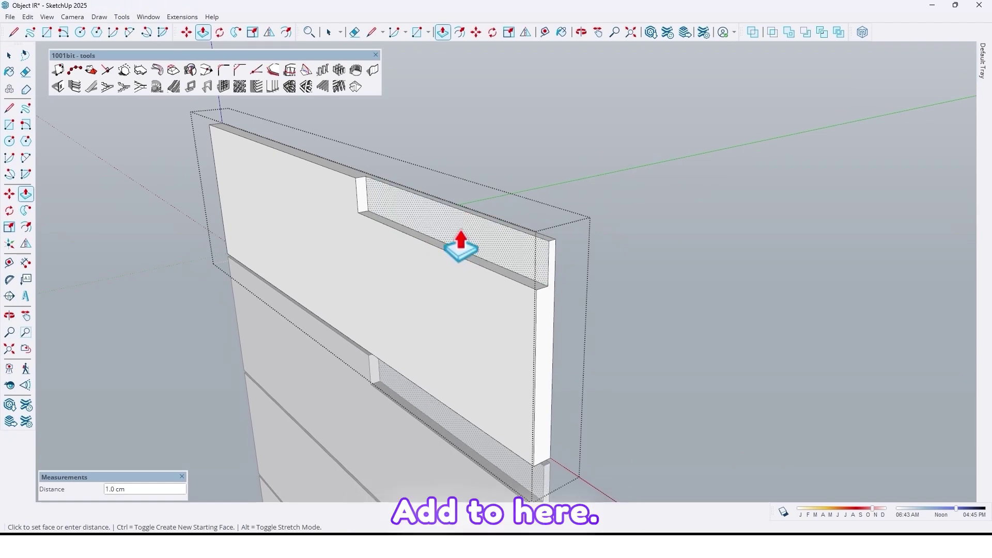
- Move the lower back edge of the handle recess down by 0.5 cm to undercut the grip
middle_click_drag(469, 236, 430, 247)
scroll(430, 227, "up", 3)
scroll(430, 222, "down", 4)
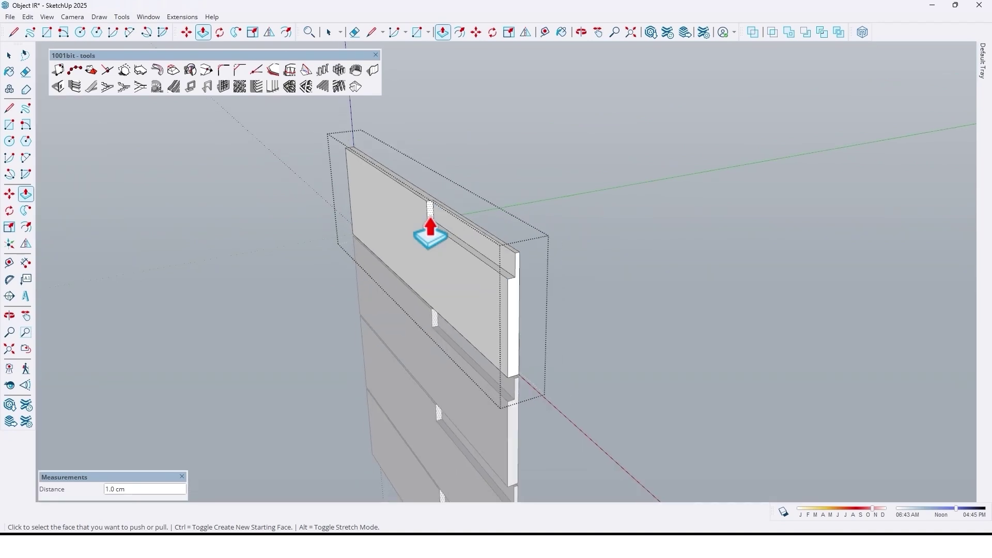
scroll(440, 225, "up", 1)
key("space")
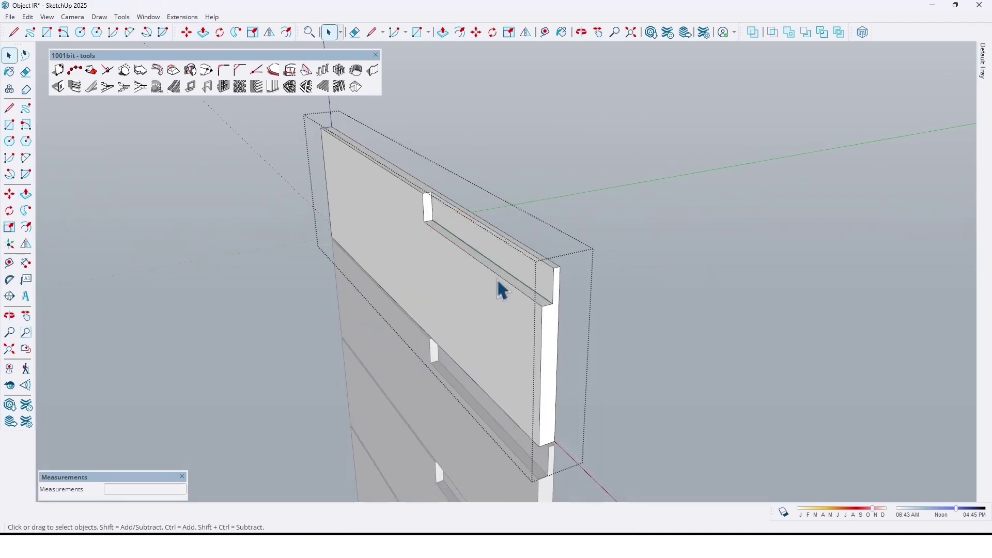
left_click(554, 302)
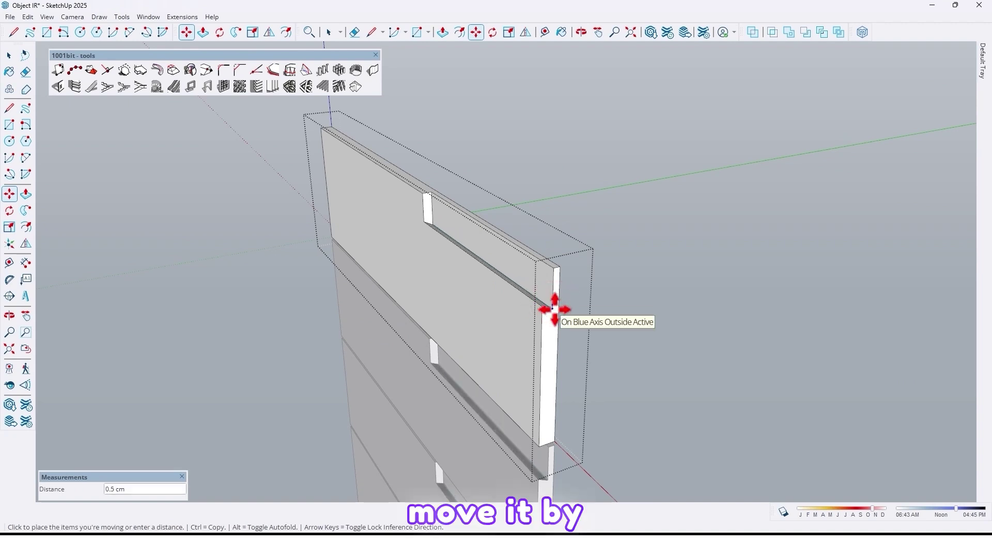
type(".5")
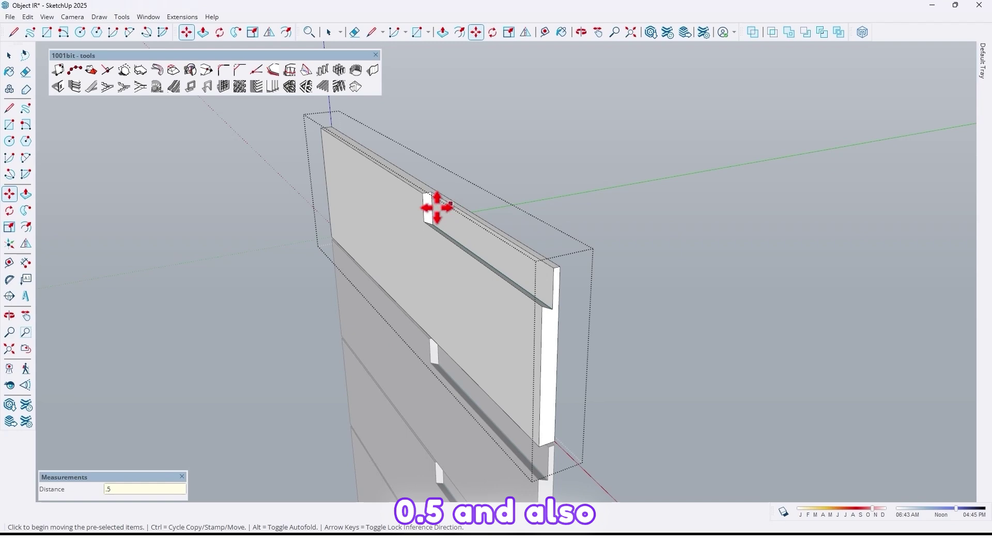
- Move the vertical back edge at the recess's closed end outward by 0.5 cm to undercut that side
scroll(437, 208, "up", 5)
scroll(416, 217, "down", 5)
scroll(424, 227, "up", 2)
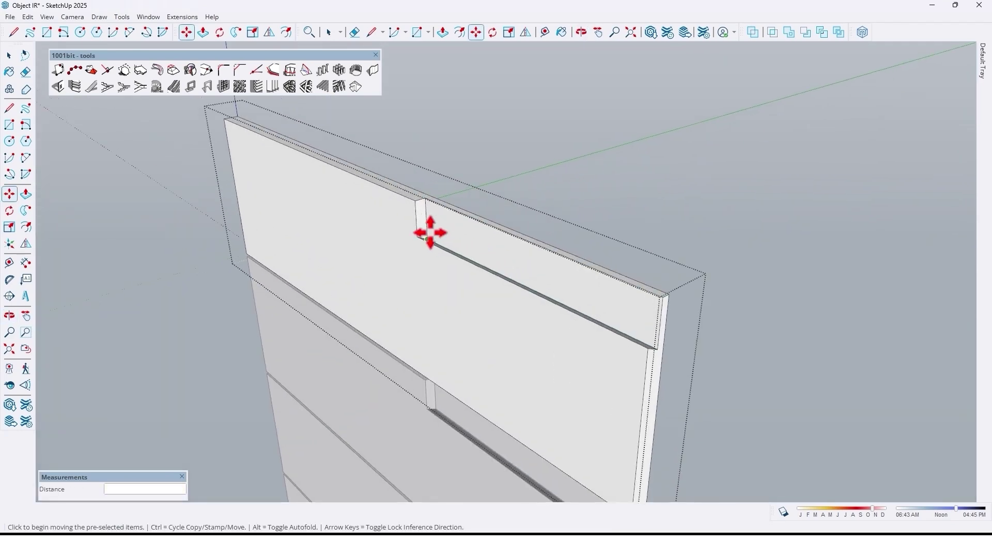
scroll(428, 230, "up", 5)
scroll(425, 228, "down", 6)
scroll(439, 232, "up", 1)
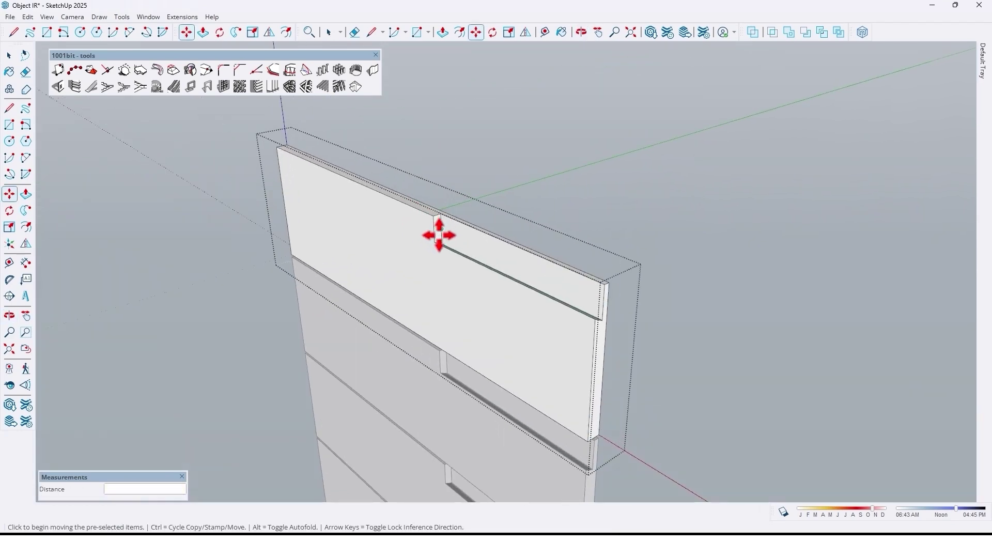
left_click(440, 235)
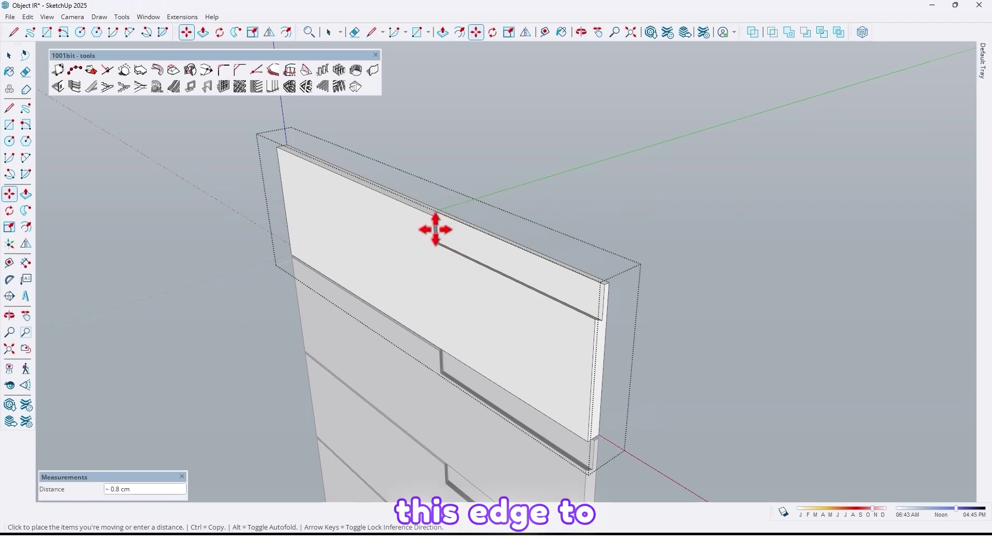
type(".5")
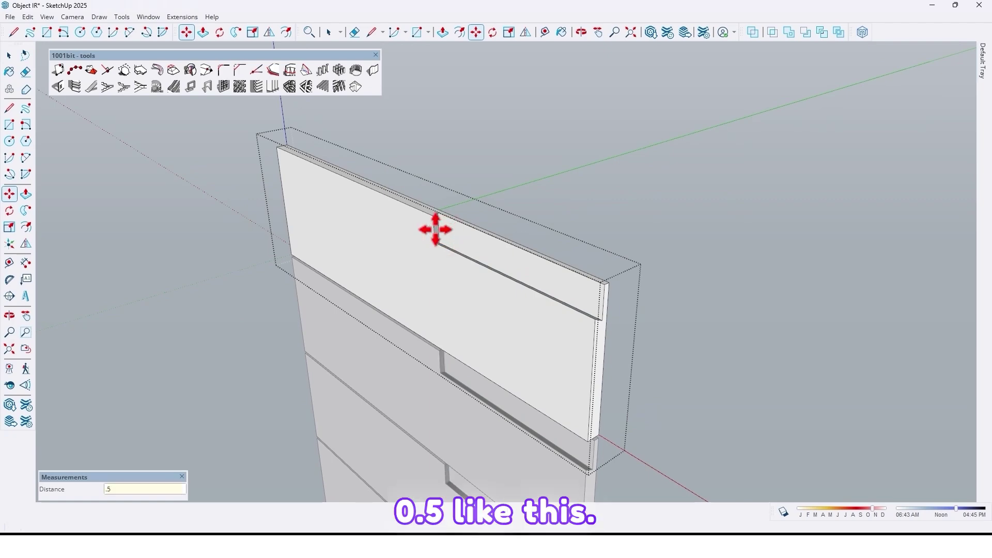
key("Return")
middle_click_drag(502, 237, 698, 194)
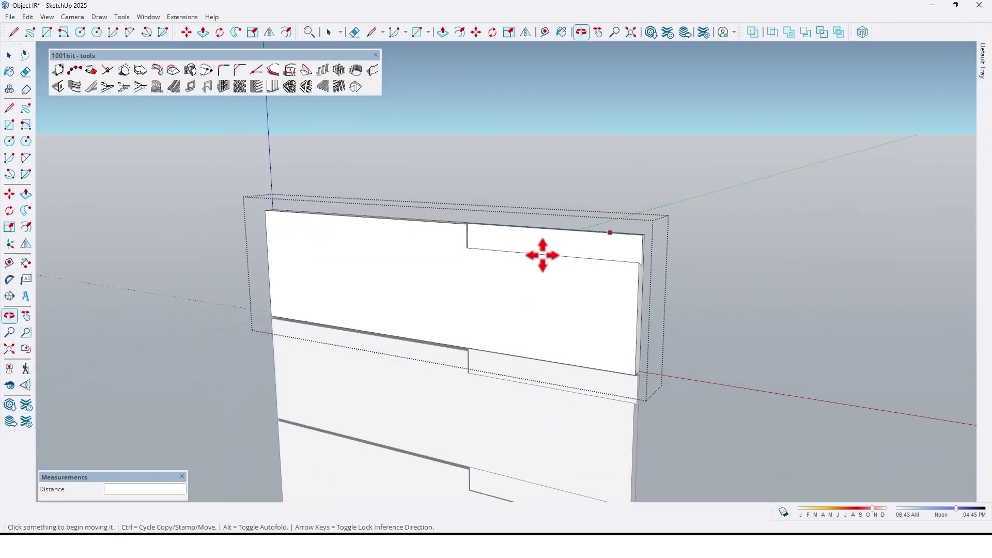
- Open the desk group and extrude the desktop's front face 1.6 cm forward, level with the drawer fronts
scroll(543, 256, "down", 2)
middle_click_drag(618, 248, 466, 271)
scroll(642, 255, "down", 5)
left_click(485, 279)
scroll(481, 275, "up", 3)
scroll(466, 271, "up", 1)
key("p")
left_click(483, 263)
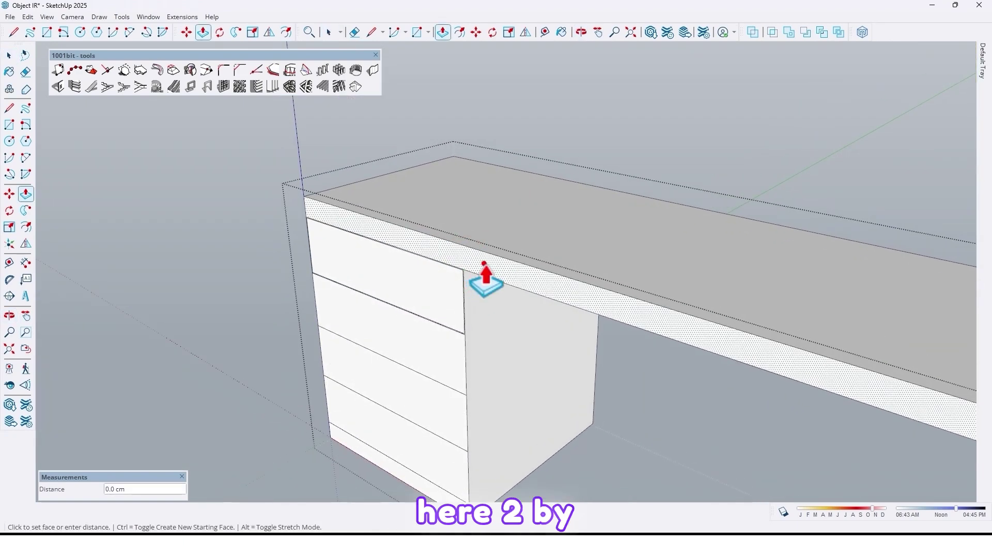
left_click(478, 271)
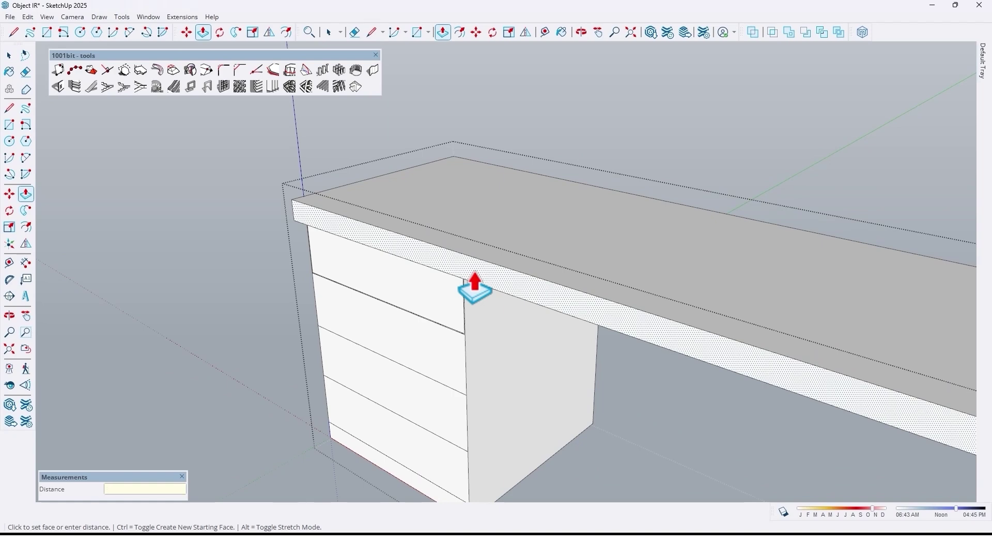
type("1.6")
key("Return")
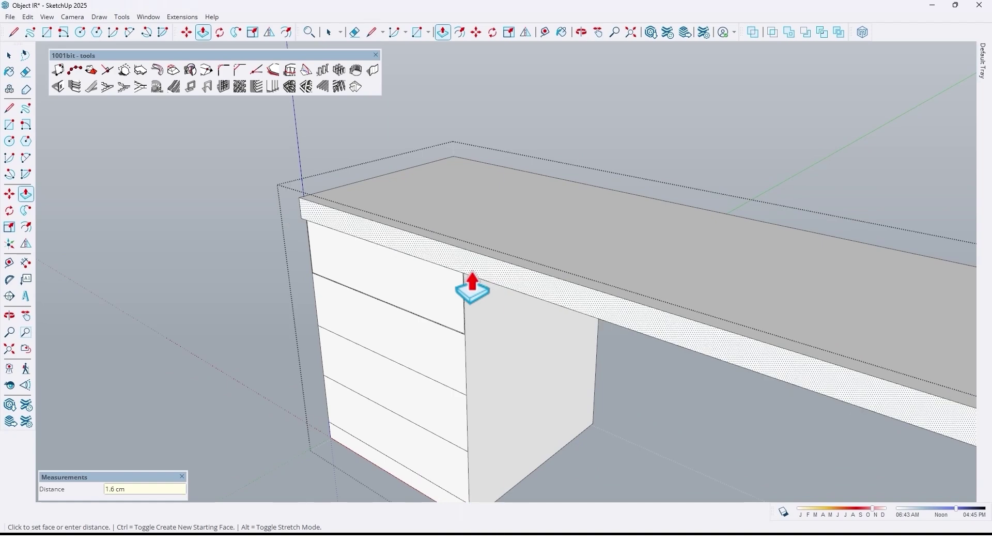
key("space")
key("Escape")
- Extrude the plinth face below the drawers in the desk group by the same distance, and leave the group
scroll(463, 271, "down", 4)
mouse_move(462, 280)
middle_mouse_down()
mouse_move(409, 170)
mouse_move(456, 168)
mouse_move(510, 191)
mouse_move(461, 384)
middle_mouse_up()
scroll(458, 378, "up", 2)
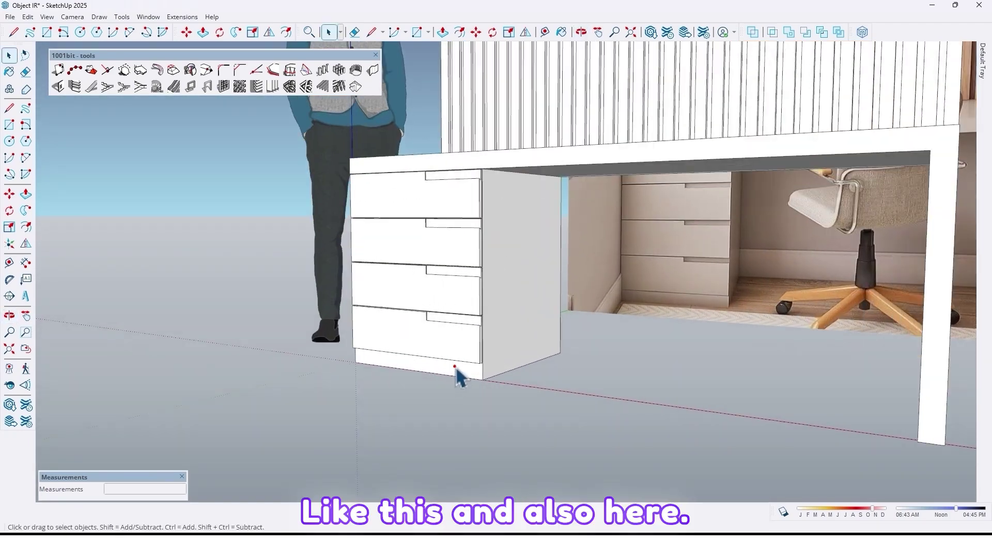
double_click(456, 368)
double_click(469, 370)
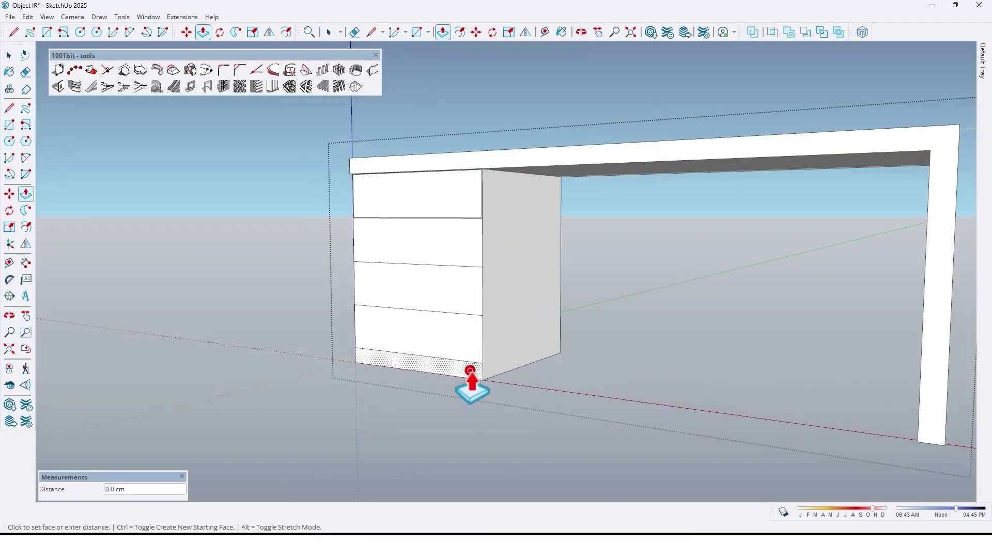
key("space")
key("Escape")
- Move the whole furniture unit along the red axis, clear of the reference photo
scroll(491, 369, "down", 3)
mouse_move(492, 369)
middle_mouse_down()
mouse_move(348, 389)
mouse_move(631, 380)
mouse_move(791, 411)
mouse_move(579, 388)
middle_mouse_up()
scroll(580, 394, "down", 5)
key("m")
left_click(461, 407)
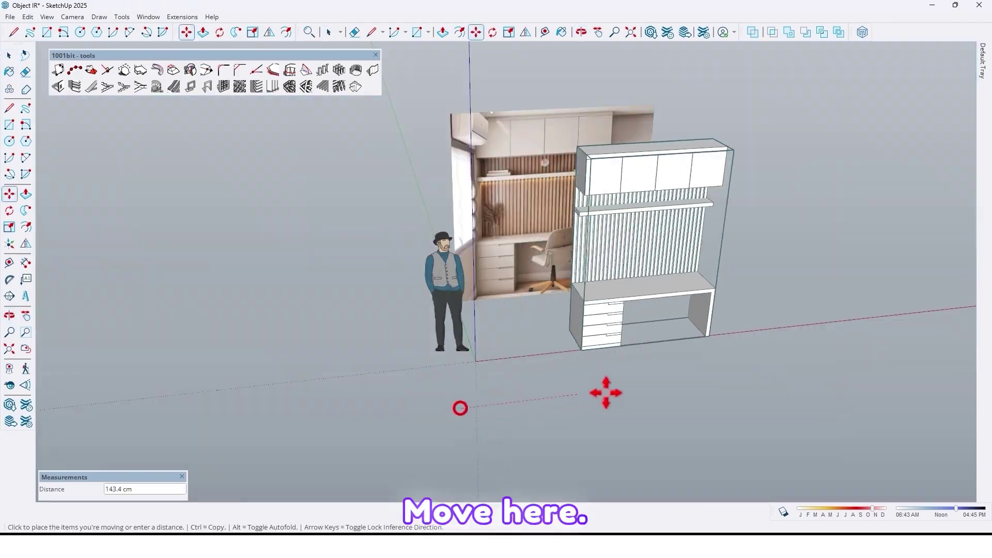
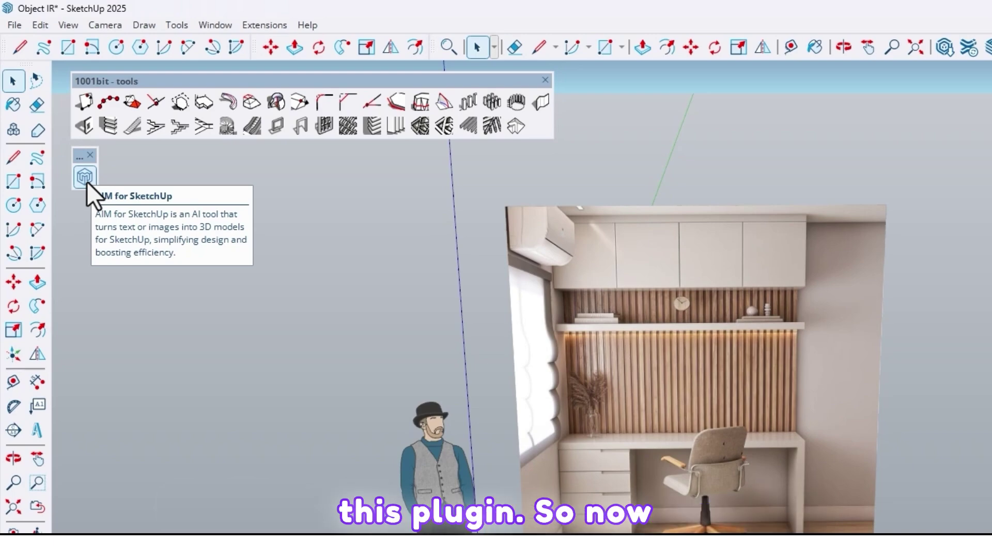
- Open AIM for SketchUp, load the workroom reference photo, and generate the chair model with accuracy 1
left_click(86, 178)
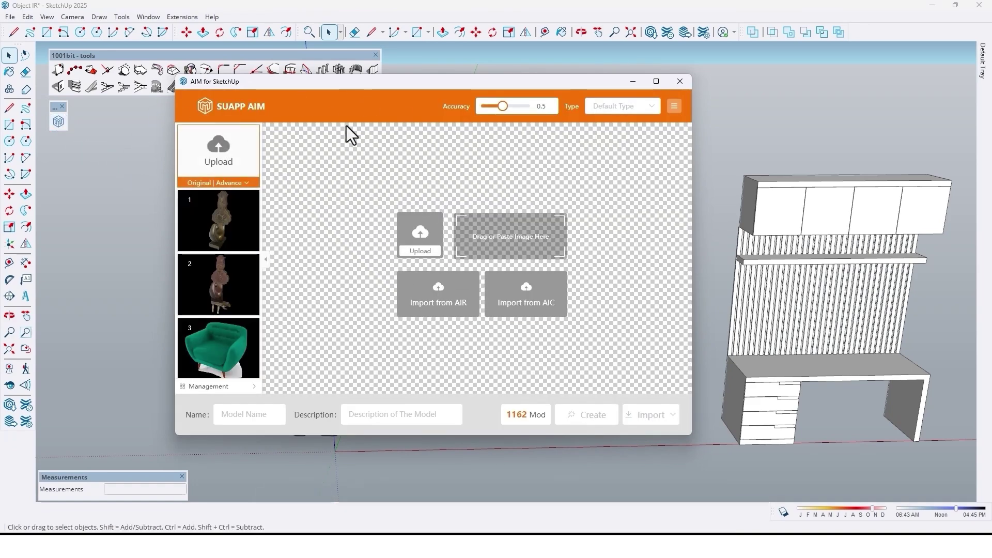
left_click(424, 240)
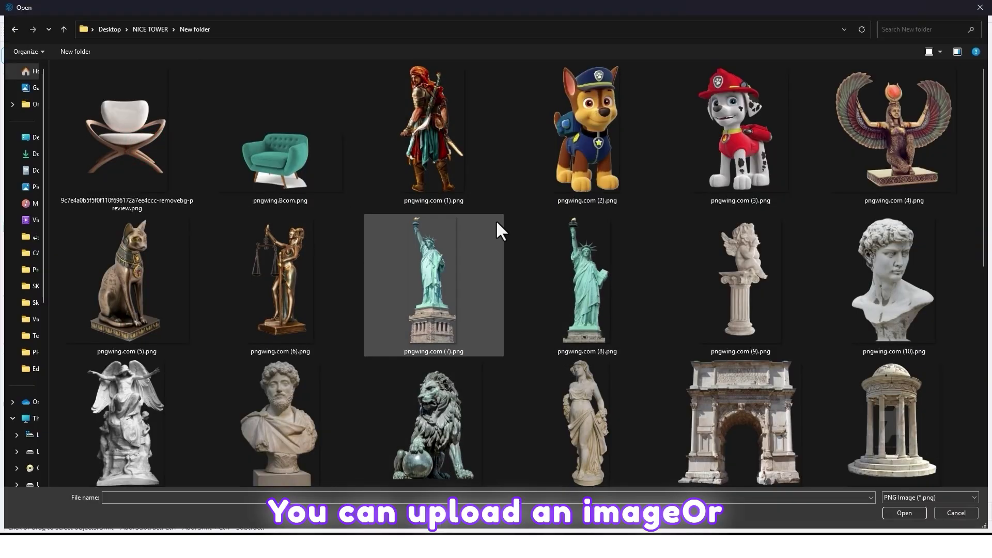
left_click(979, 8)
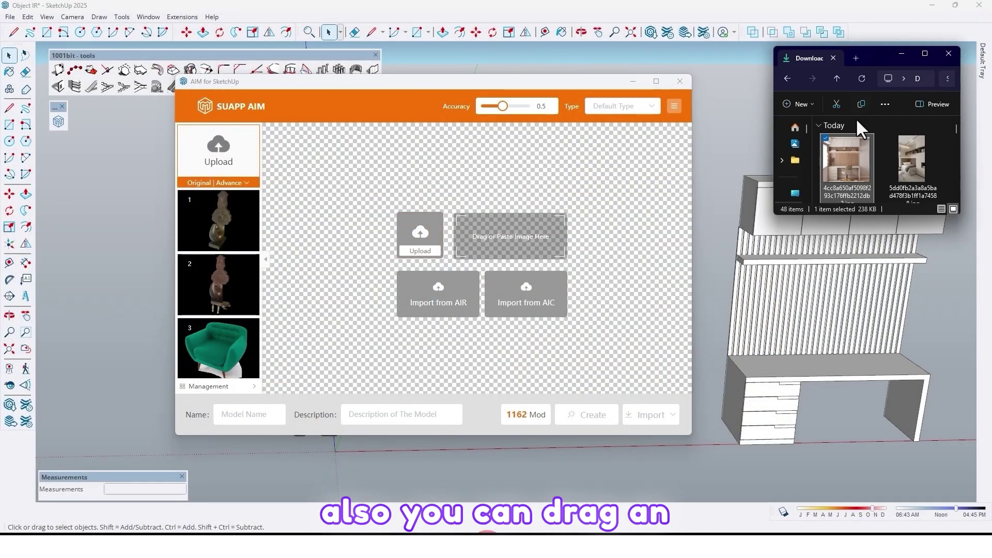
left_click_drag(844, 160, 473, 259)
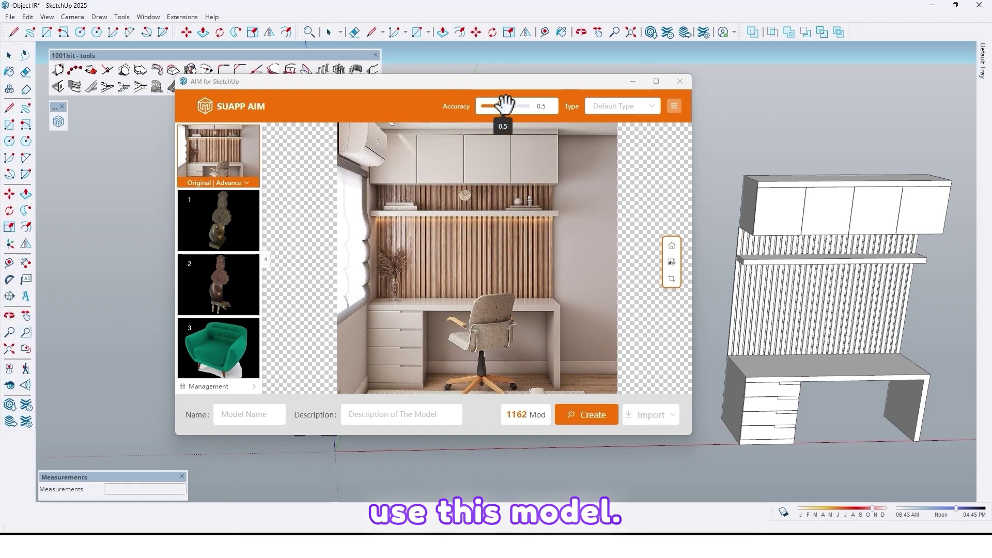
left_click(581, 415)
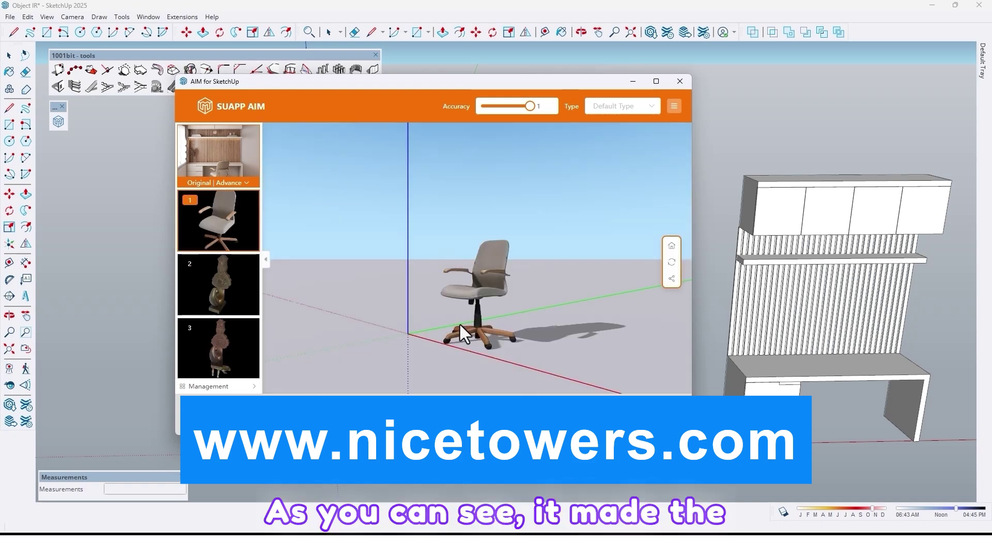
- Import the generated chair model and place it in front of the desk's open legroom
left_click_drag(420, 293, 541, 389)
left_click(649, 415)
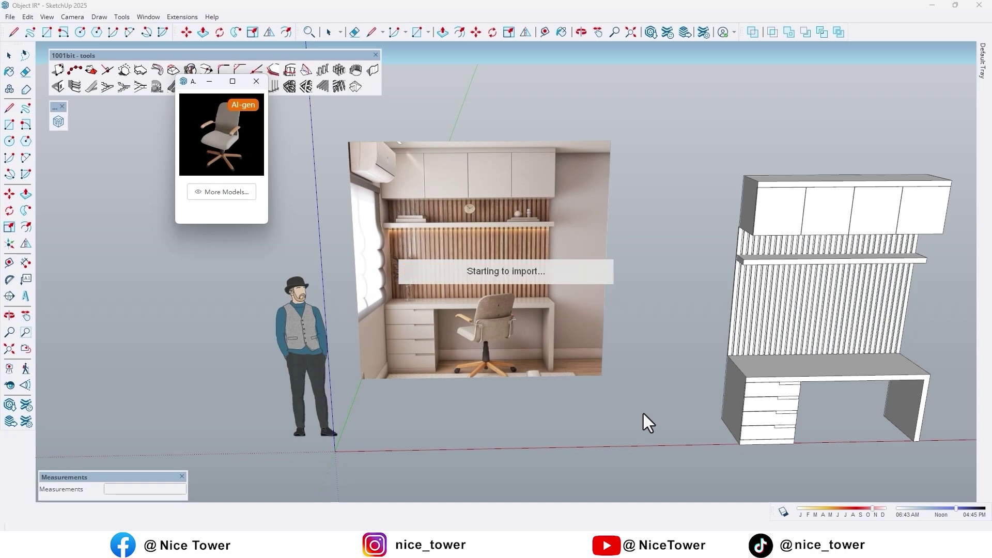
scroll(601, 457, "down", 2)
middle_click_drag(779, 467, 672, 470, "shift")
left_click(603, 442)
- Rotate the chair about the vertical axis so its seat turns toward the drawer side of the desk
scroll(639, 434, "up", 2)
scroll(646, 414, "up", 3)
left_click(631, 361)
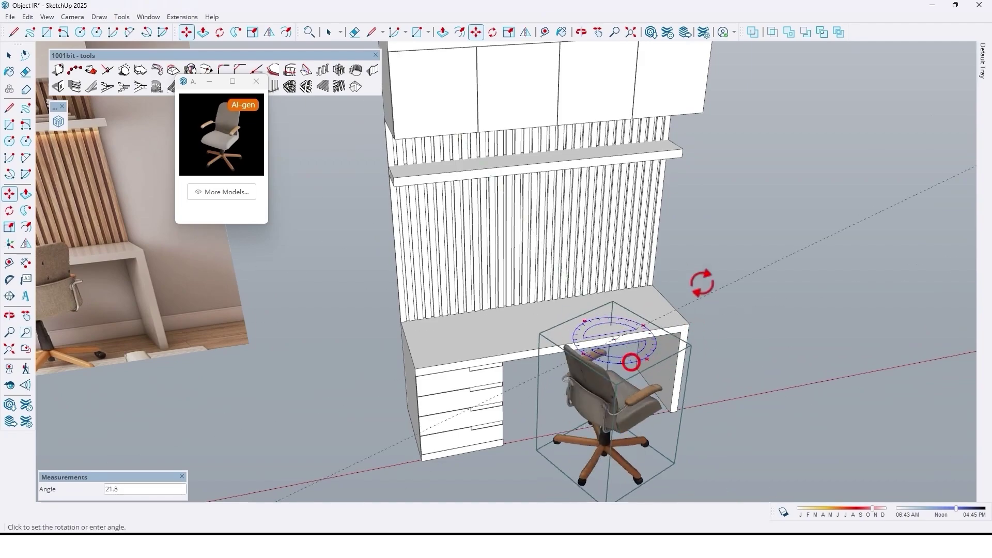
left_click(566, 310)
middle_click_drag(567, 310, 512, 315)
left_click(718, 432)
- Examine the slatted panel, desk and chair up close and beside the reference photo
scroll(602, 416, "up", 3)
mouse_move(604, 413)
middle_mouse_down()
mouse_move(640, 376)
mouse_move(741, 398)
mouse_move(382, 366)
mouse_move(761, 412)
mouse_move(780, 515)
mouse_move(752, 287)
mouse_move(890, 282)
mouse_move(713, 287)
mouse_move(713, 487)
mouse_move(482, 303)
mouse_move(653, 319)
mouse_move(684, 350)
mouse_move(846, 359)
mouse_move(513, 333)
mouse_move(697, 381)
mouse_move(609, 383)
mouse_move(696, 321)
mouse_move(668, 327)
middle_mouse_up()
scroll(846, 359, "up", 2)
scroll(672, 295, "up", 3)
scroll(668, 328, "down", 1)
scroll(573, 243, "up", 2)
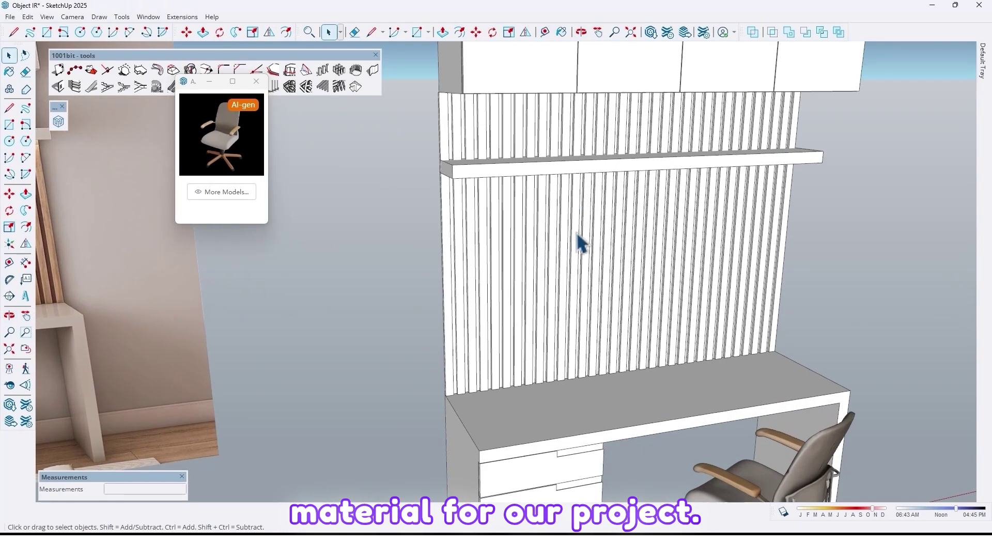
scroll(572, 235, "down", 2)
middle_click_drag(604, 257, 649, 284, "shift")
scroll(538, 287, "down", 2)
middle_click_drag(538, 287, 625, 305, "shift")
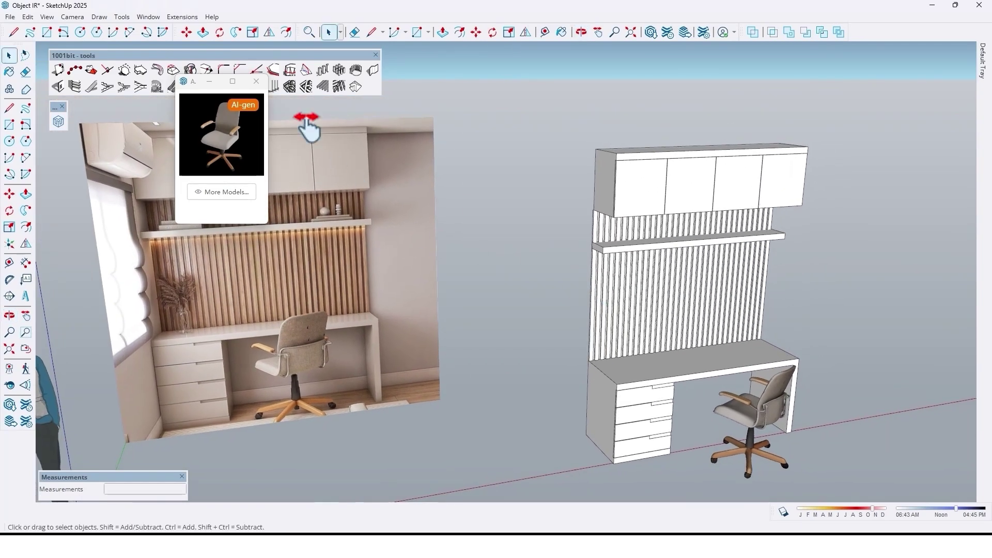
- Close the AI model generator window and its floating toolbar, and dock the 1001bit tools toolbar above the drawing area
scroll(708, 346, "up", 3)
left_click(256, 81)
left_click(62, 106)
mouse_move(293, 56)
left_mouse_down()
mouse_move(292, 38)
mouse_move(293, 49)
left_mouse_up()
- Pin the Default Tray, expand Materials, and open the 3D Warehouse materials library, dismissing the Design Sprint Challenge notice
middle_click_drag(682, 207, 724, 232)
scroll(519, 300, "up", 2)
left_click(985, 76)
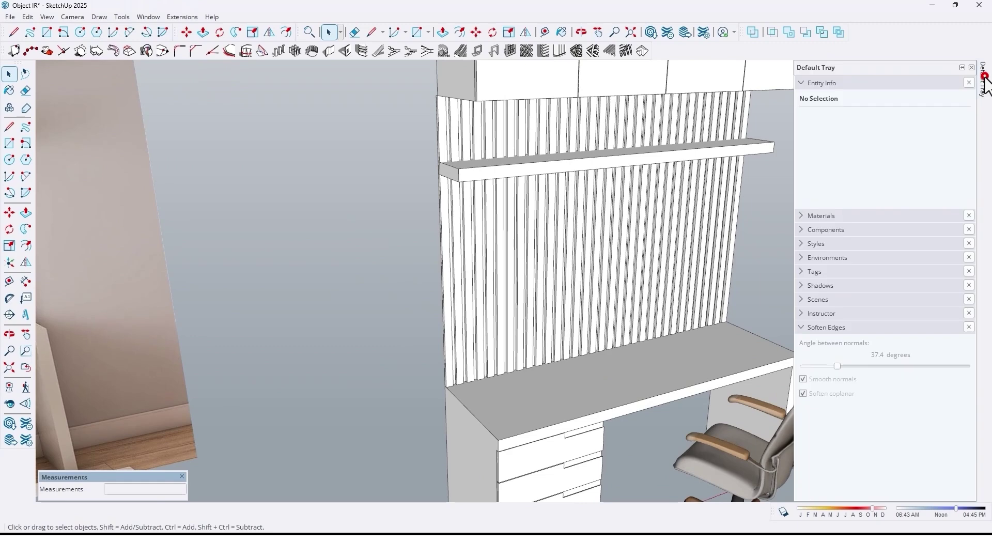
left_click(962, 67)
left_click(814, 215)
left_click(825, 345)
left_click(830, 360)
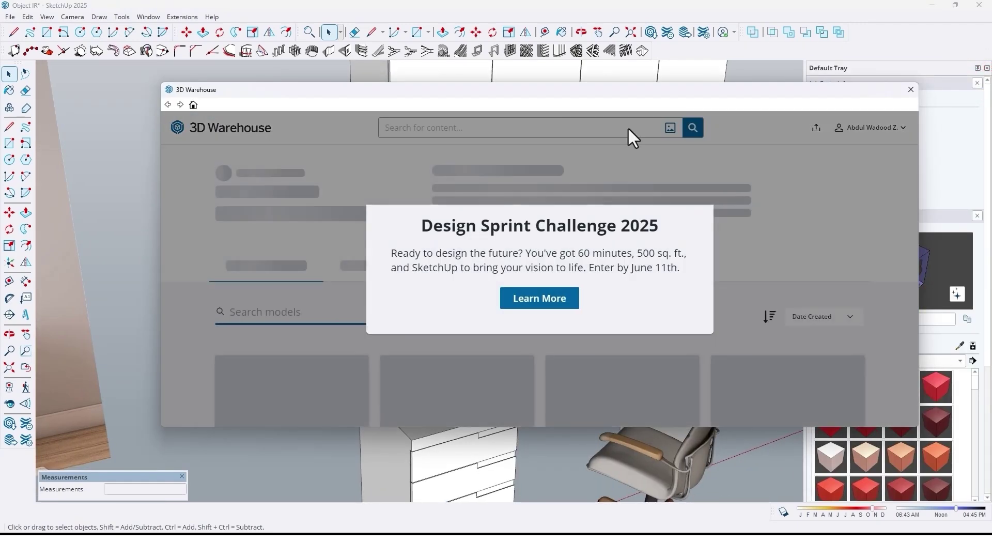
left_click(771, 250)
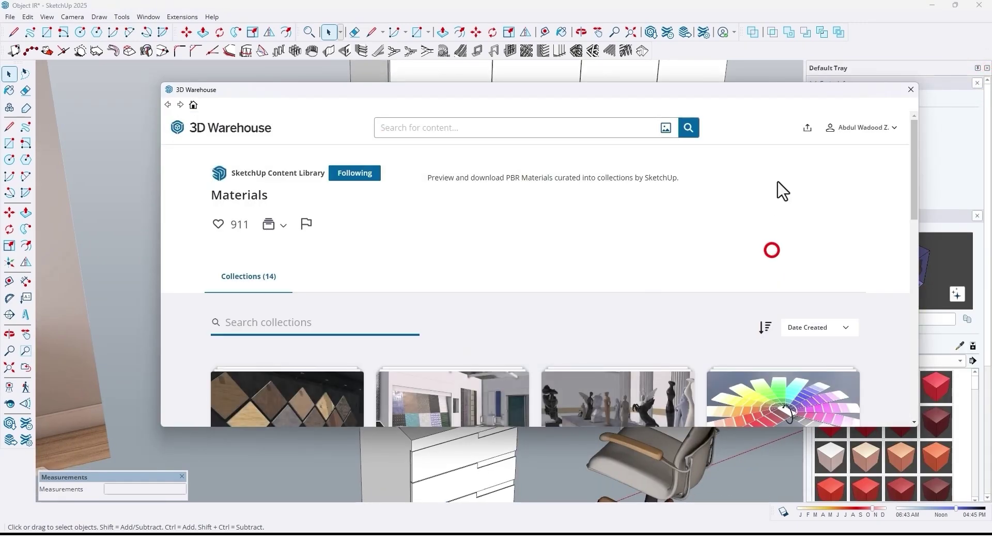
- Search 3D Warehouse for "wood", limit the results to materials, and load the Wood_Veneer_18_1K material
left_click(499, 128)
type("wood")
key("Return")
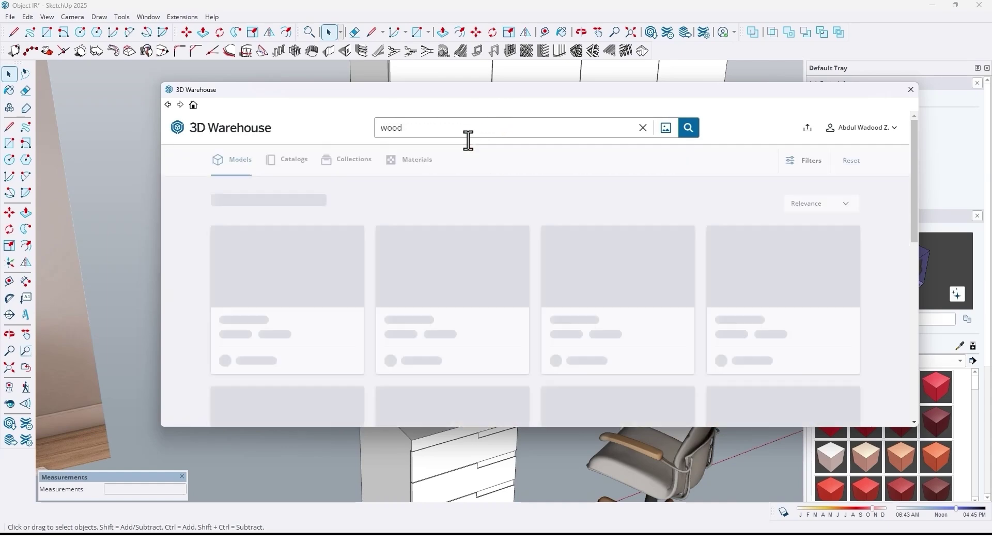
left_click(410, 159)
scroll(505, 341, "down", 5)
left_click(518, 329)
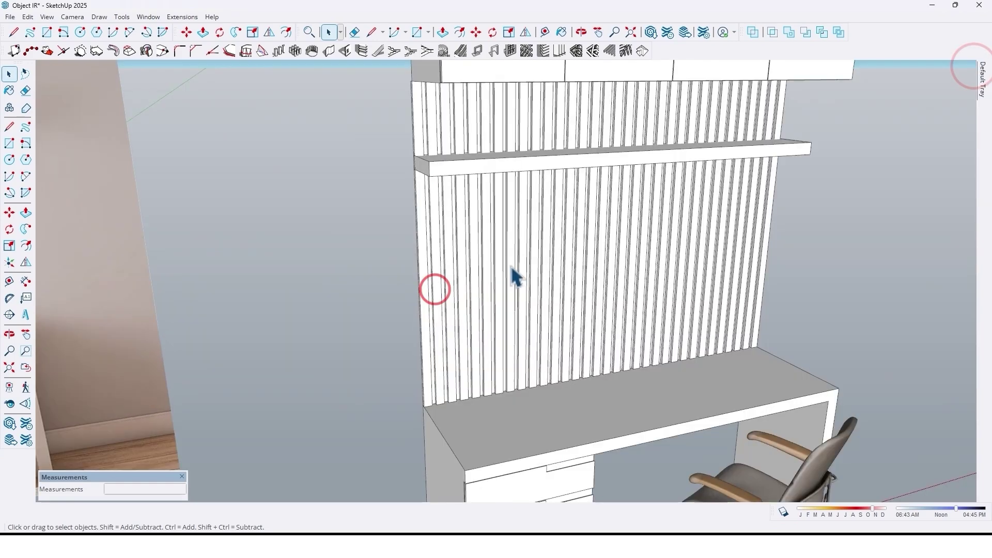
- Paint the slatted wall panel with the Wood_Veneer_18_1K material and leave its group
scroll(513, 274, "up", 5)
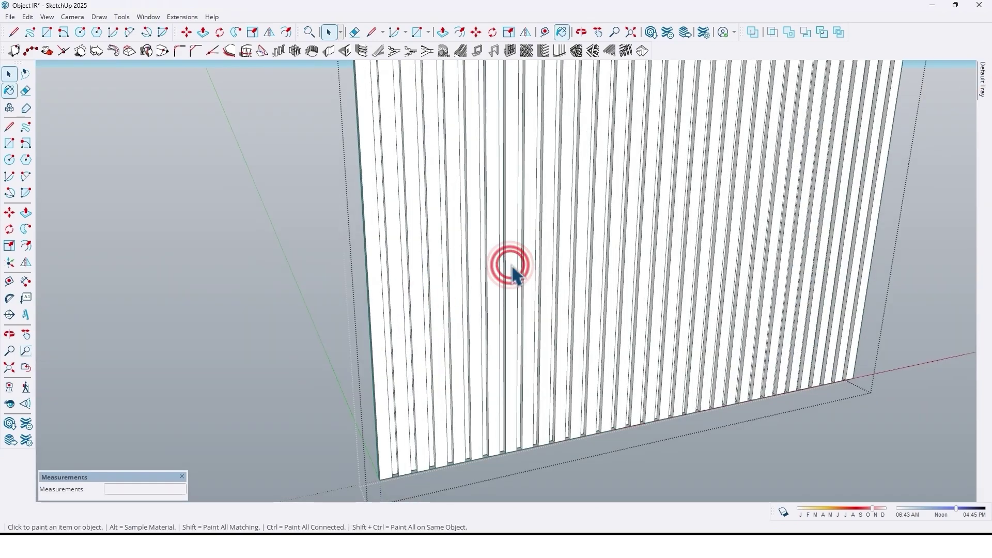
key("b")
left_click(513, 260)
middle_click_drag(513, 259, 403, 299)
left_click(446, 324)
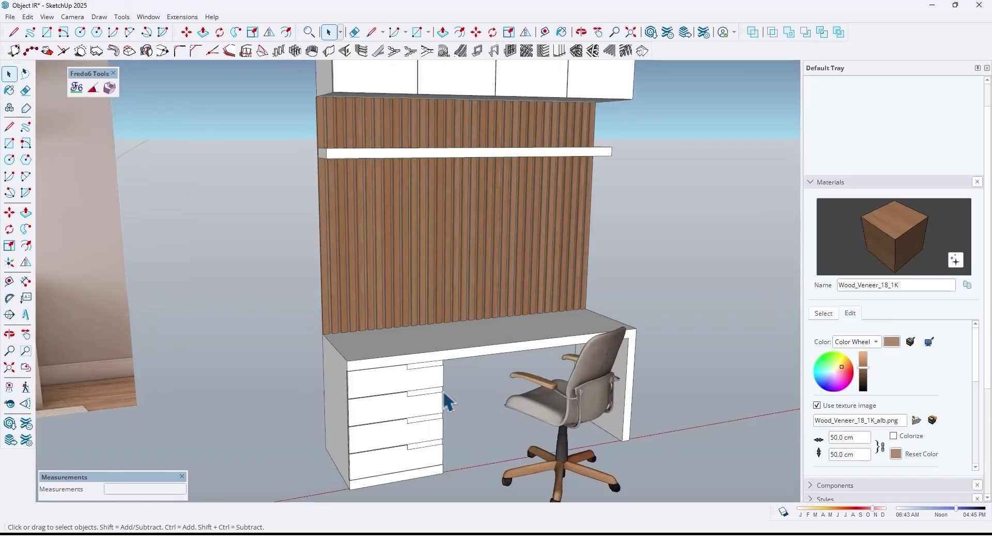
- Paint the desk, drawers, shelf and upper cabinets with the solid color B02_Almond_Blush
left_click(825, 310)
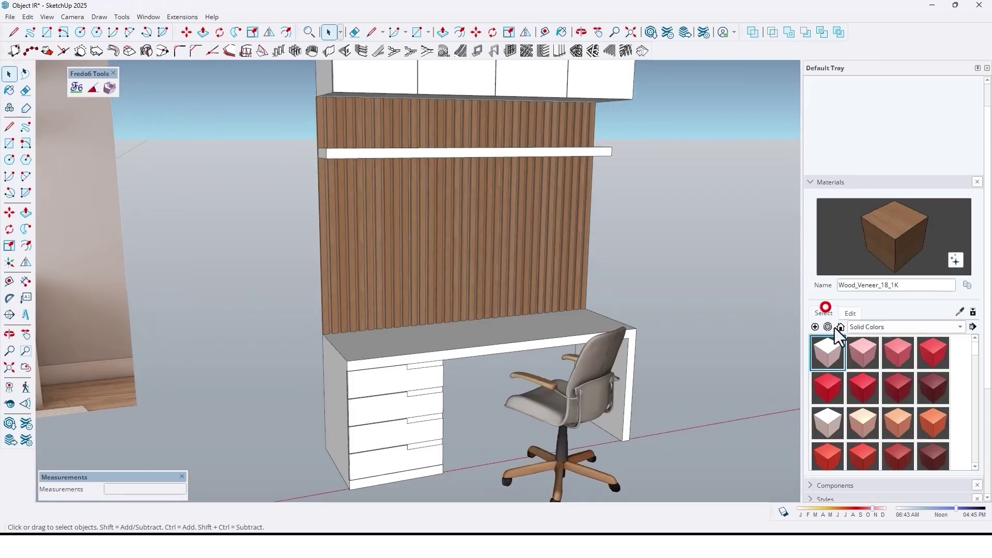
left_click(863, 420)
left_click(403, 369)
- Edit the B02_Almond_Blush material to match the beige color of the desk in the reference photo
scroll(448, 355, "down", 2)
mouse_move(448, 355)
middle_mouse_down()
mouse_move(454, 423)
mouse_move(449, 368)
mouse_move(454, 380)
middle_mouse_up()
left_click(847, 313)
left_click(928, 341)
scroll(149, 318, "up", 2)
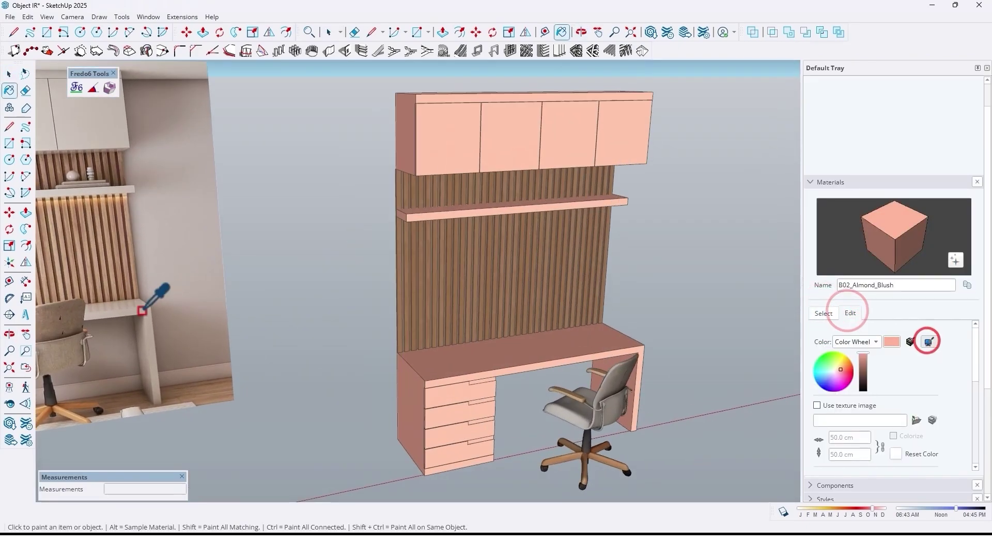
left_click(142, 311)
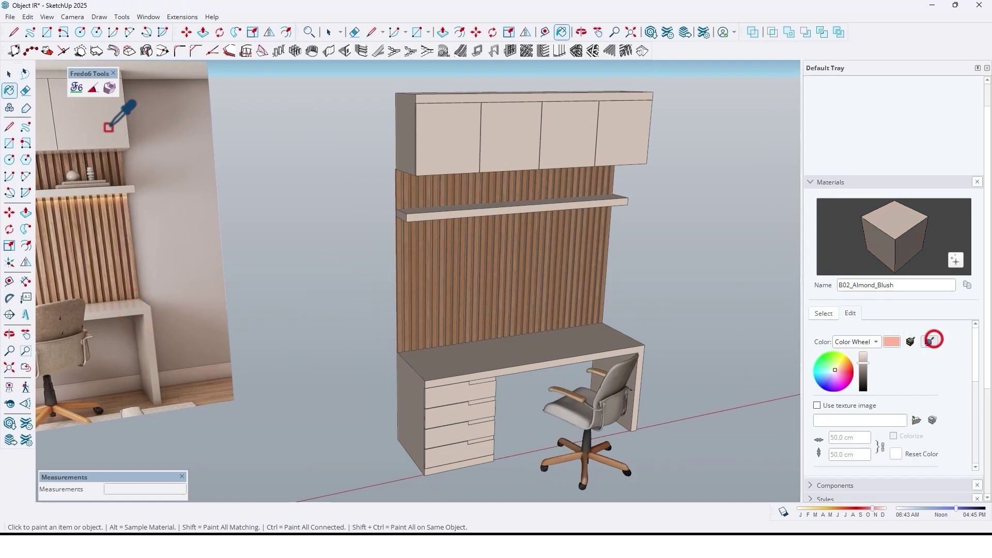
- Examine the finished furniture unit and chair from several sides
key("o")
left_click_drag(381, 287, 252, 94)
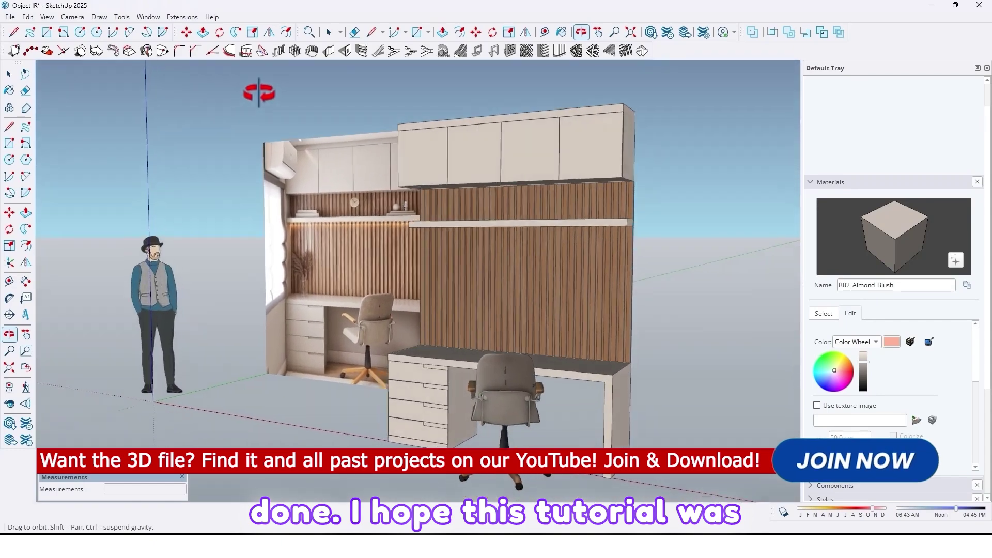
left_click_drag(439, 80, 434, 266)
left_click_drag(435, 348, 558, 61)
left_click_drag(626, 66, 382, 65)
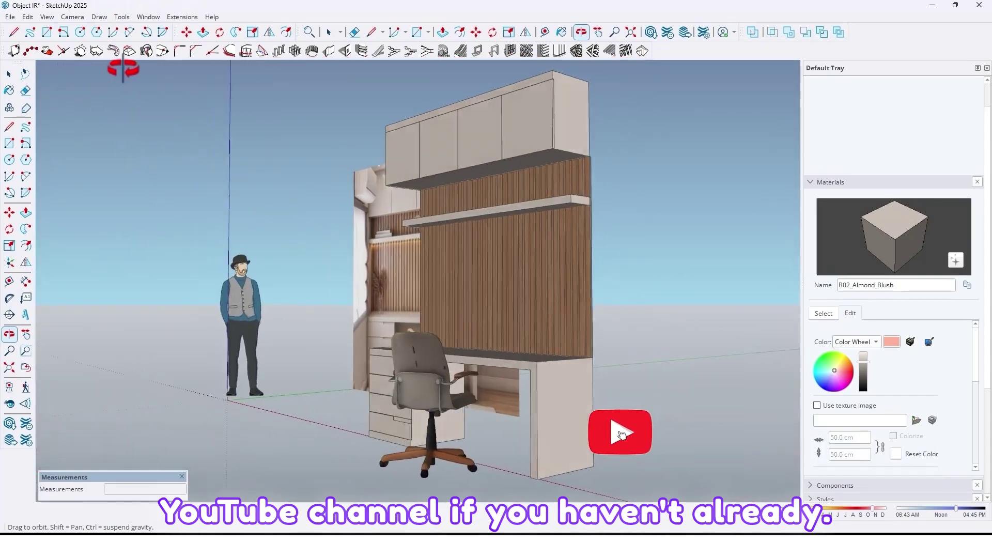